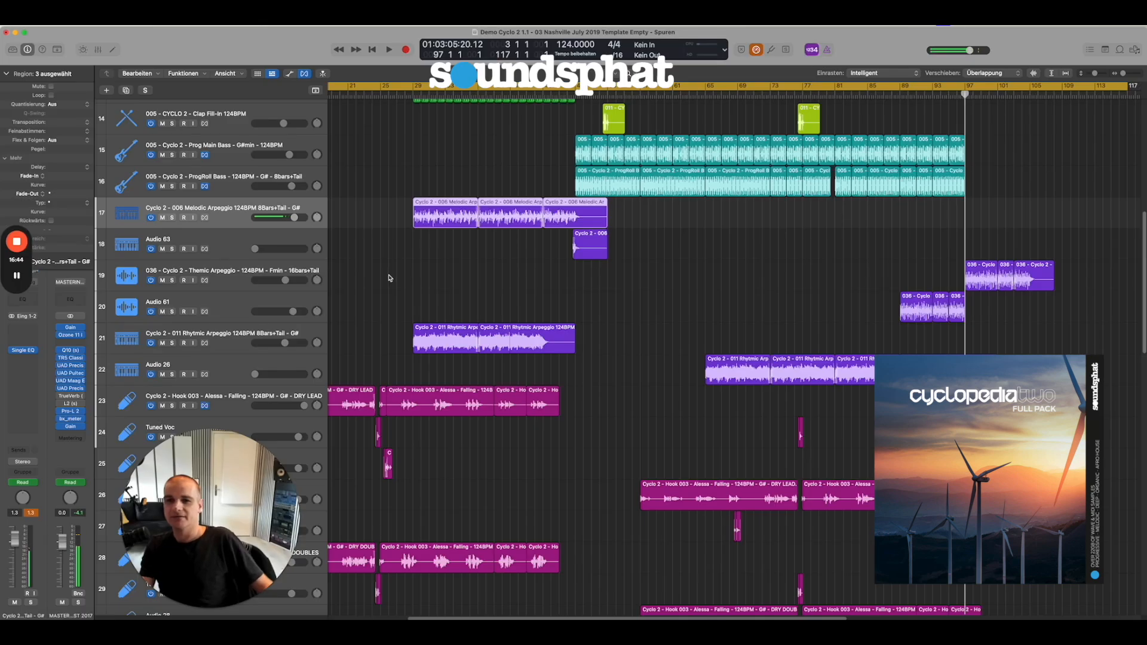
Select the Cyclo 2 - 006 Melodic Arpeggio track and show automation for the tracks in the arrangement.
{"action": "left_click", "coordinate": [404, 225]}
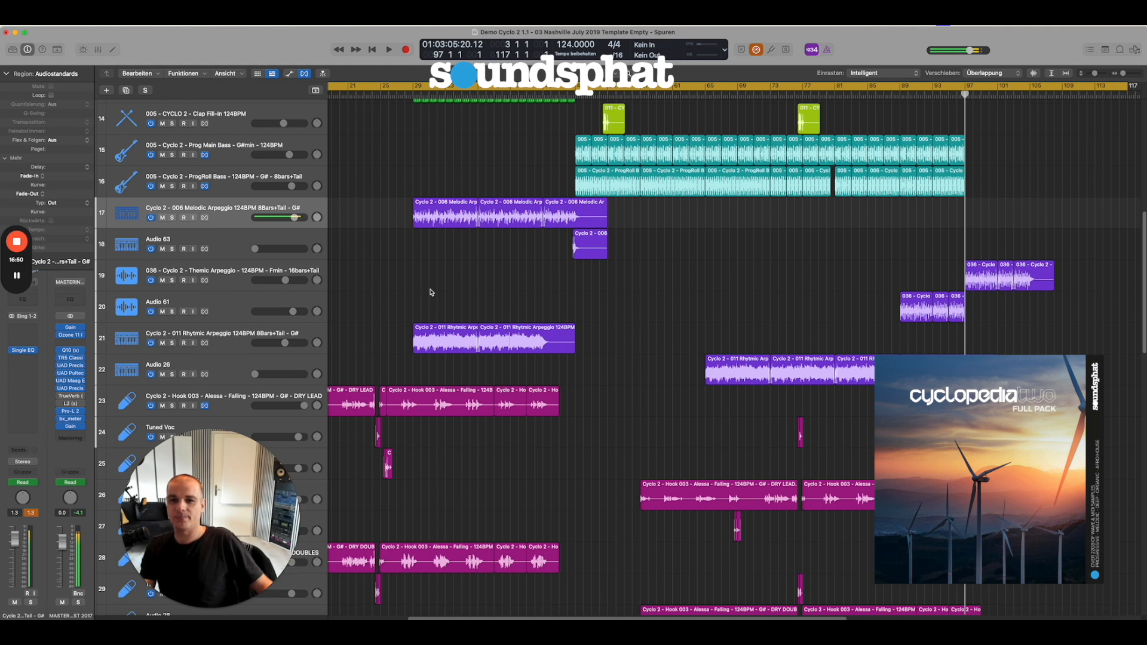
{"action": "left_click", "coordinate": [238, 217]}
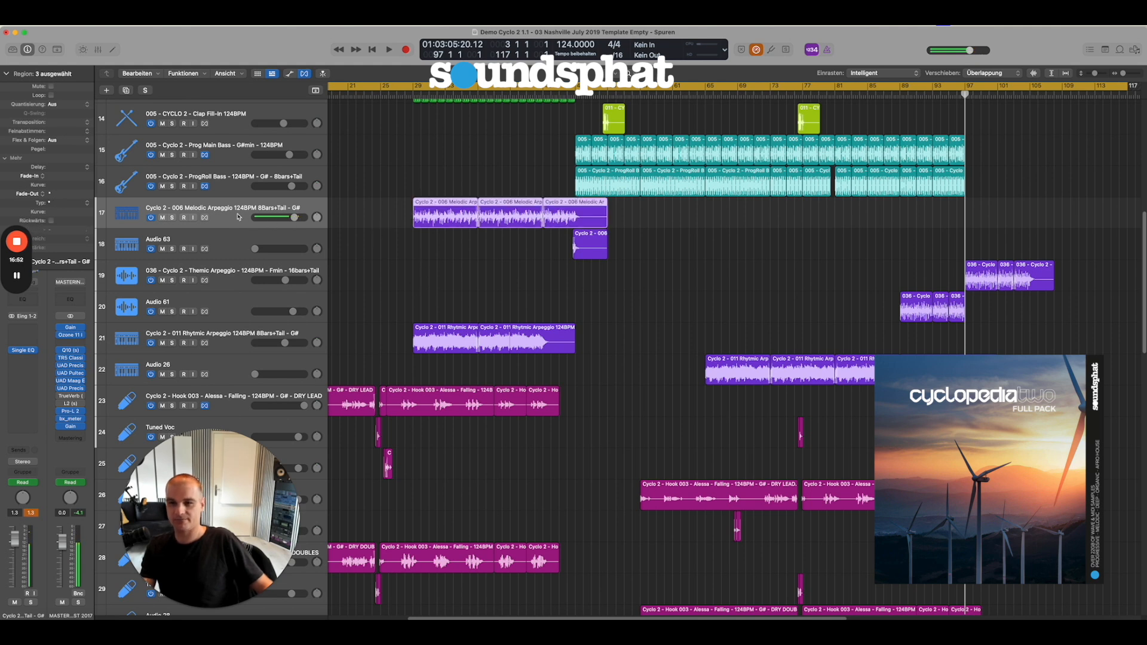
{"action": "key", "text": "a"}
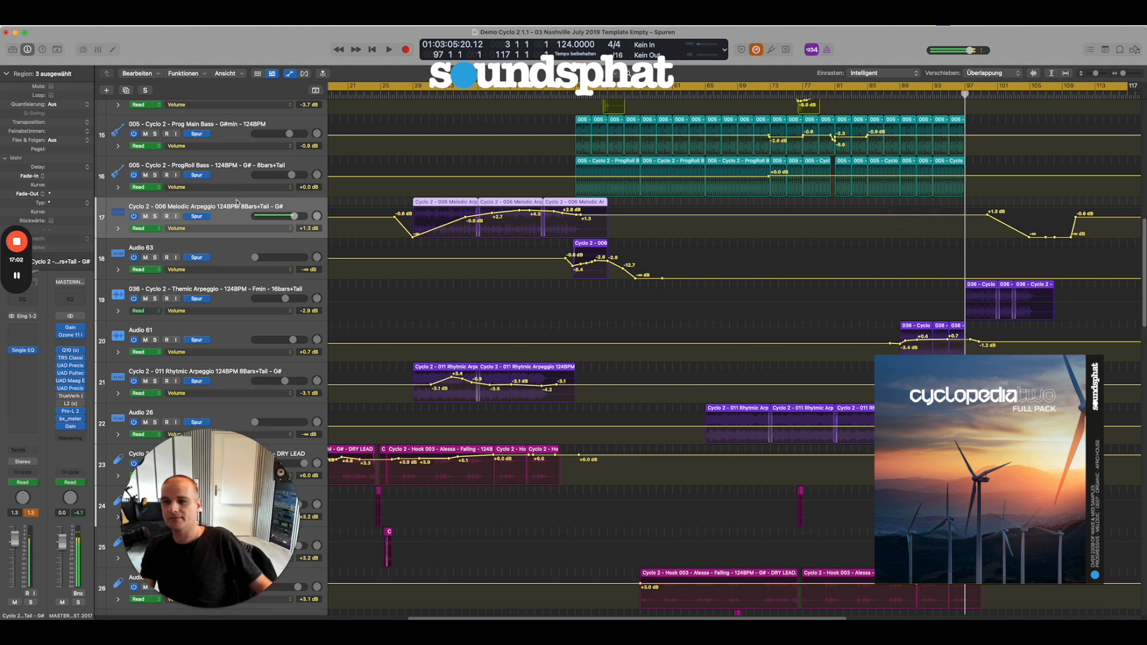
Examine the Melodic Arpeggio track's Single EQ Frequency automation, and return its automation display to Volume.
{"action": "left_click", "coordinate": [199, 232]}
{"action": "left_click", "coordinate": [202, 238]}
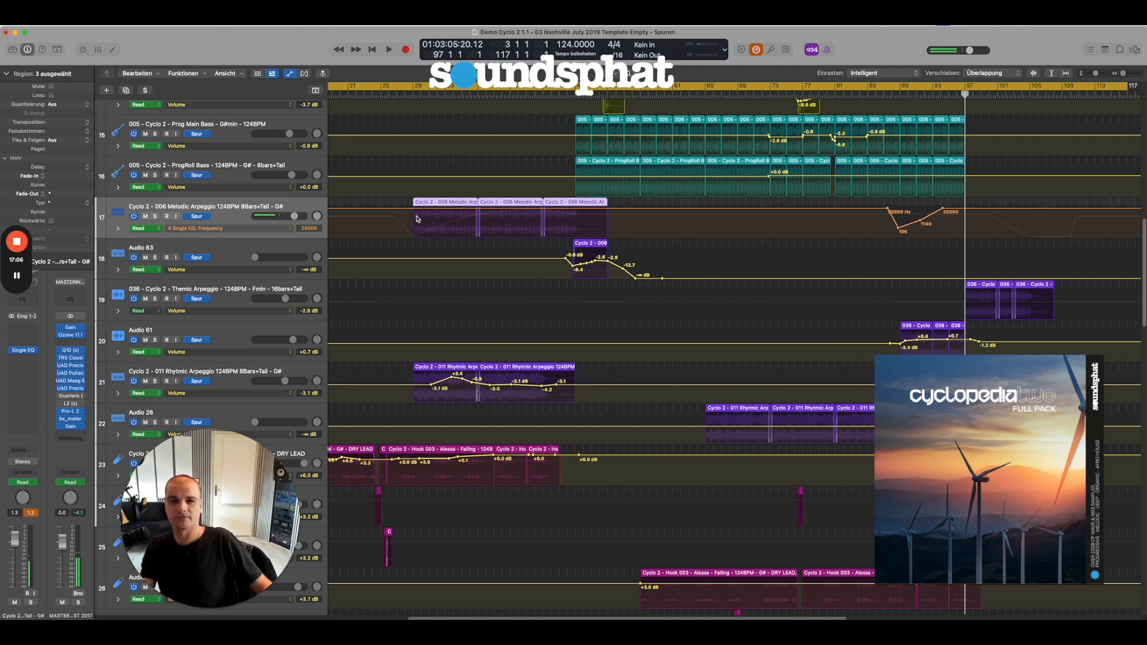
{"action": "left_click", "coordinate": [207, 233]}
{"action": "left_click", "coordinate": [230, 222]}
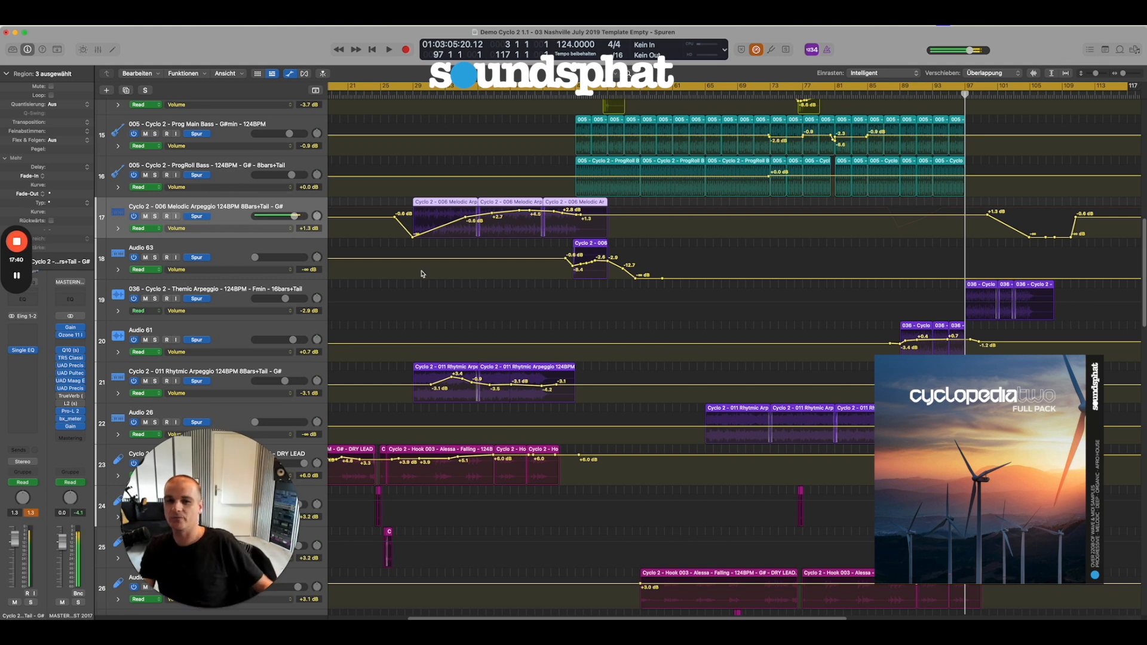
Play the arrangement from just before the first Melodic Arpeggio region, listening to that track soloed and in the full mix.
{"action": "left_click", "coordinate": [409, 93]}
{"action": "key", "text": "space"}
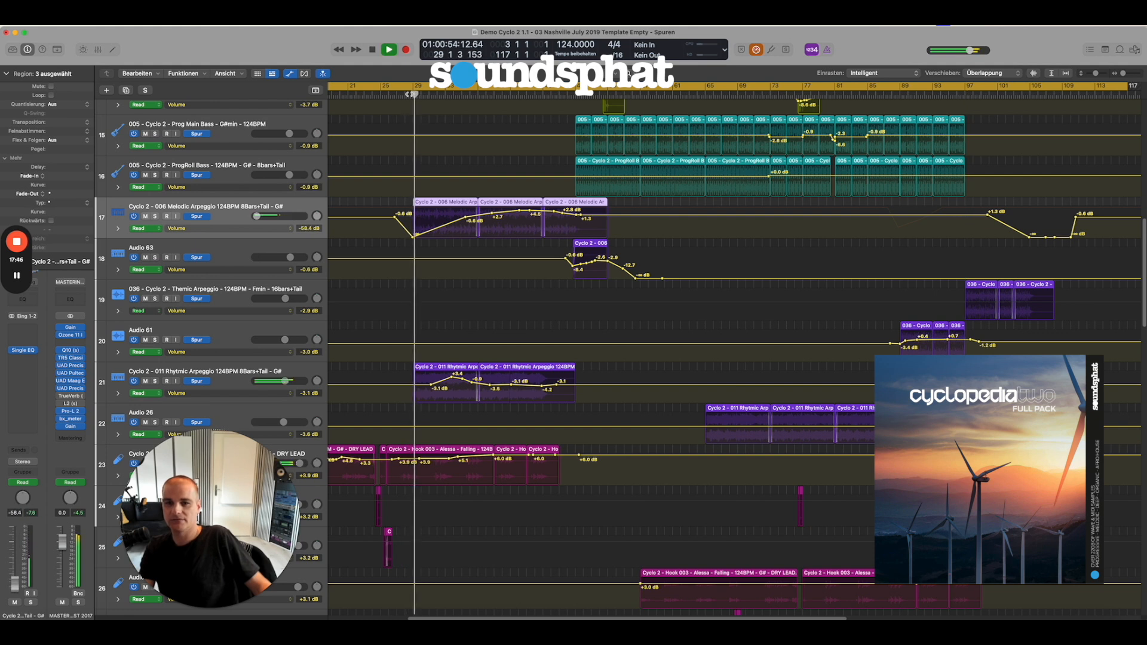
{"action": "left_click", "coordinate": [155, 217]}
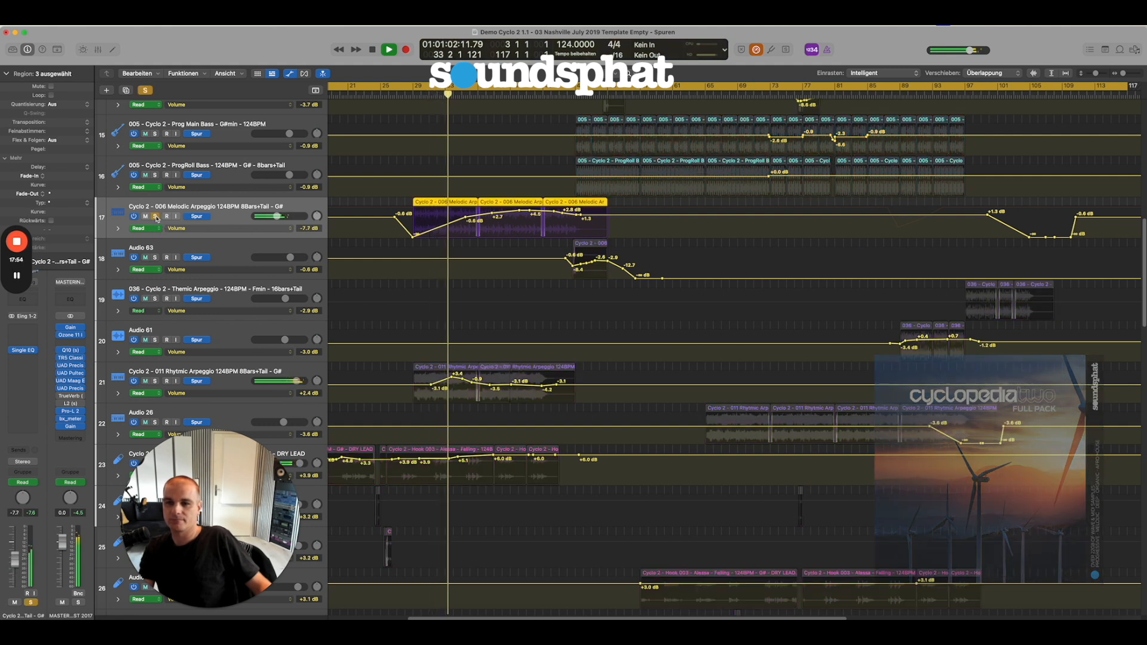
{"action": "left_click", "coordinate": [155, 217]}
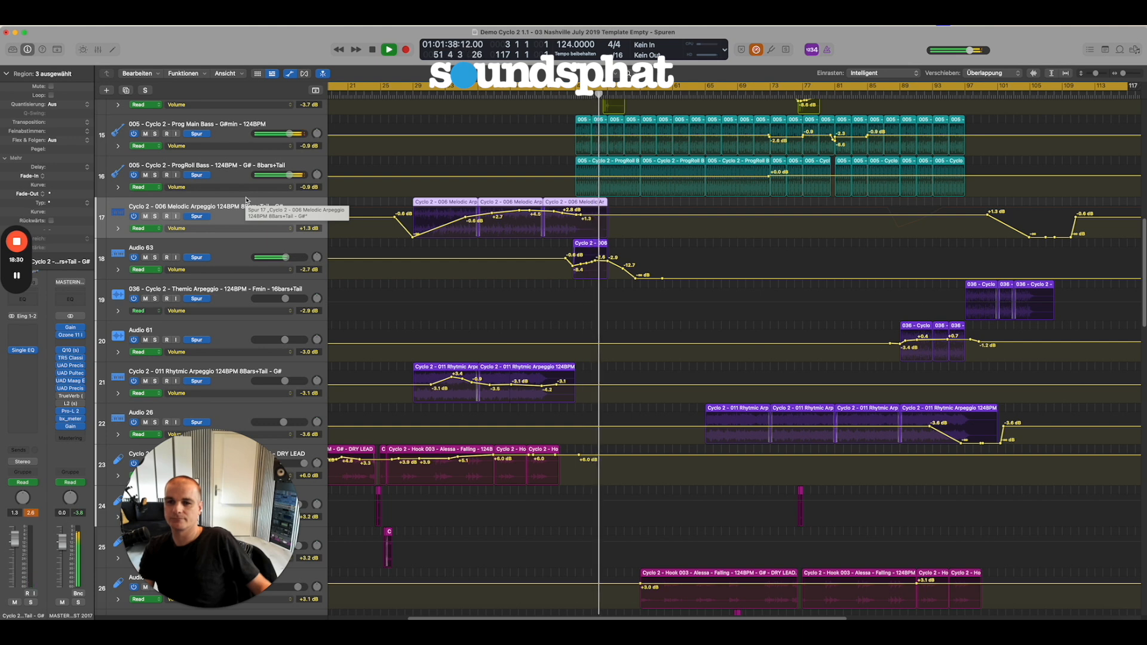
{"action": "key", "text": "space"}
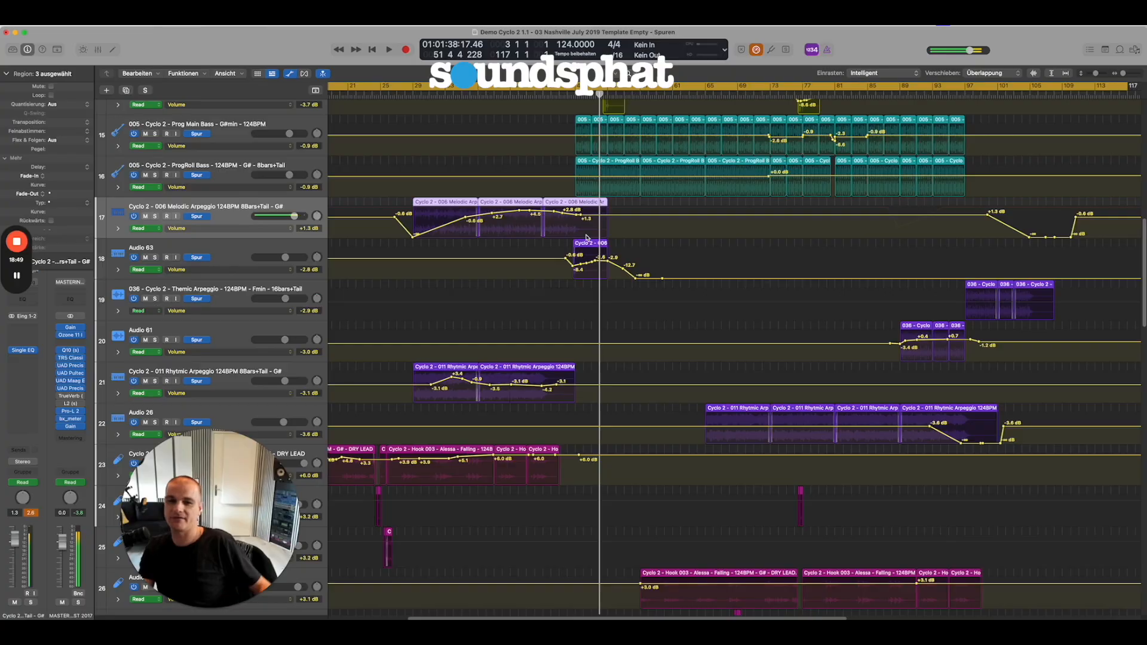
Select the Audio 63 track and examine its Replika XT delay settings.
{"action": "left_click", "coordinate": [247, 254]}
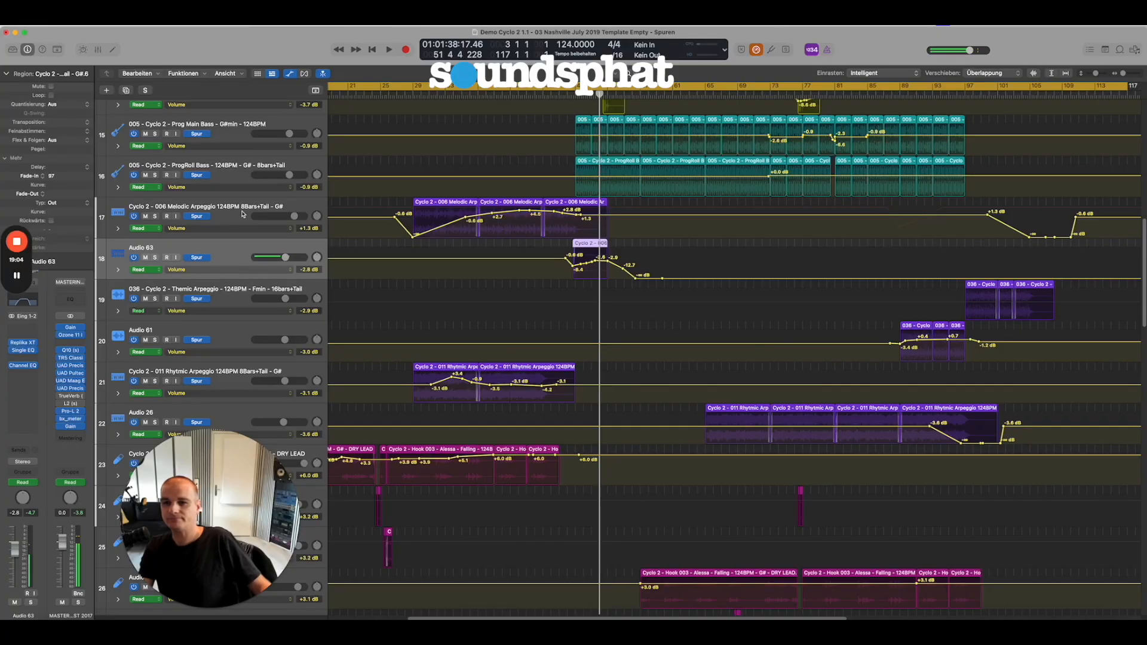
{"action": "left_click", "coordinate": [242, 213]}
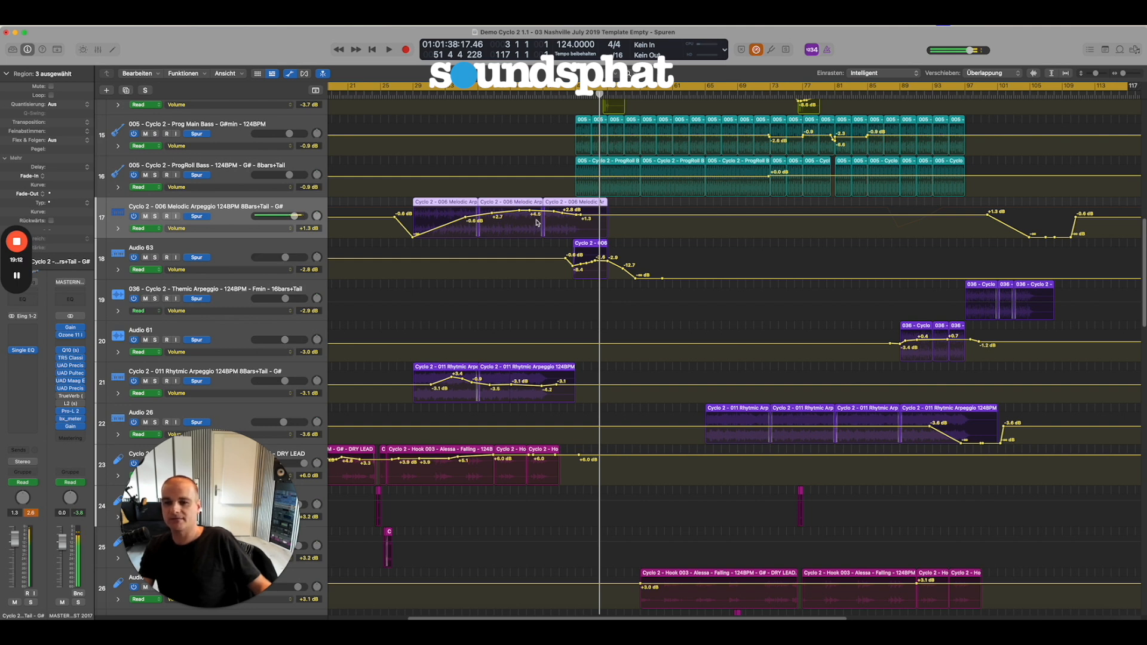
{"action": "left_click", "coordinate": [233, 249]}
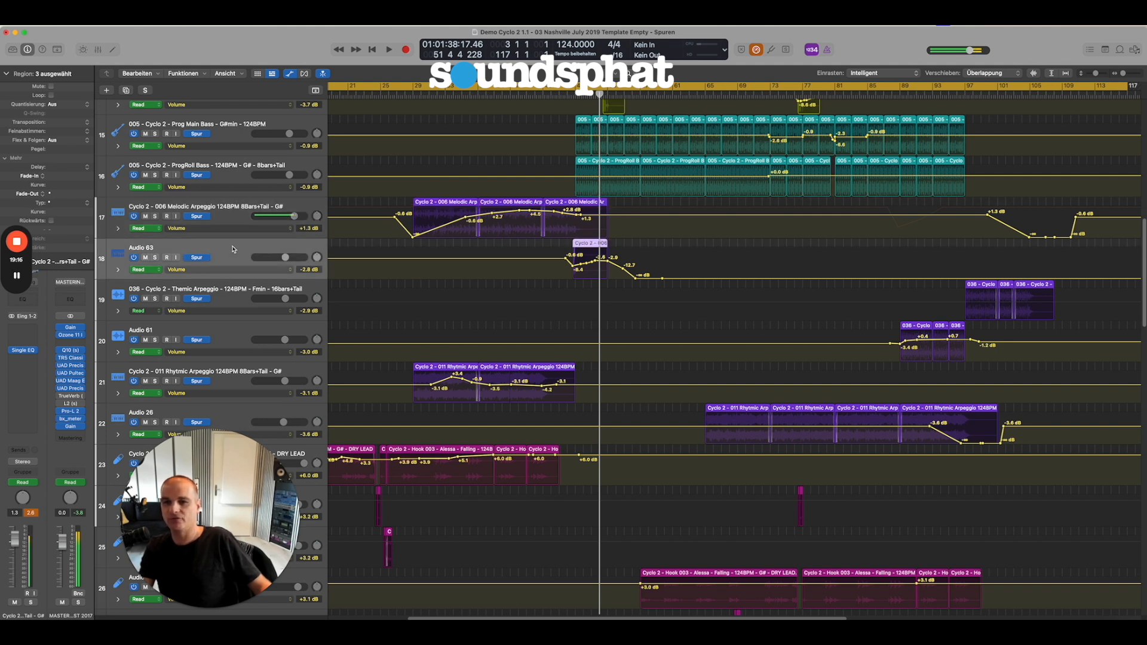
{"action": "left_click", "coordinate": [23, 343]}
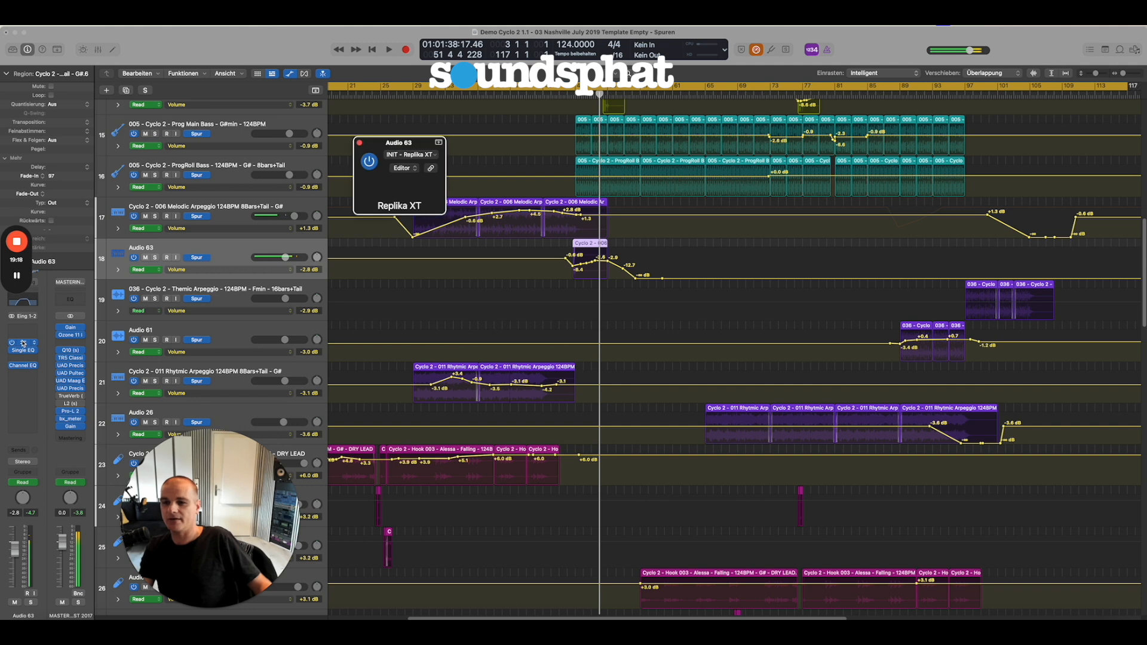
{"action": "left_click_drag", "start_coordinate": [424, 140], "coordinate": [701, 150]}
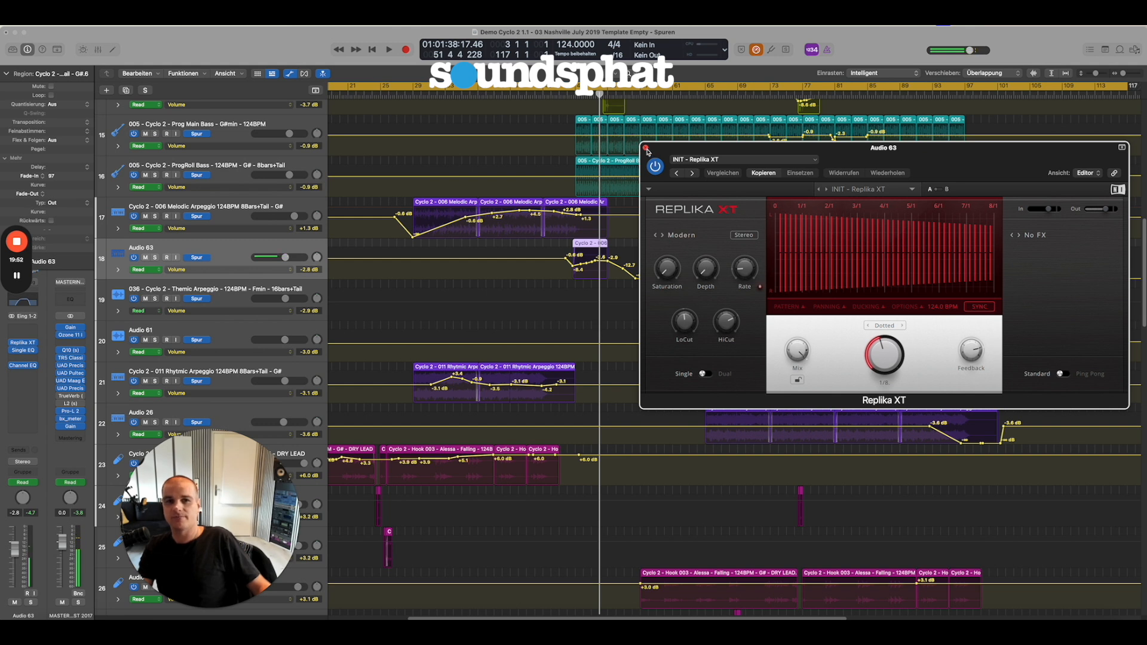
{"action": "left_click", "coordinate": [646, 149]}
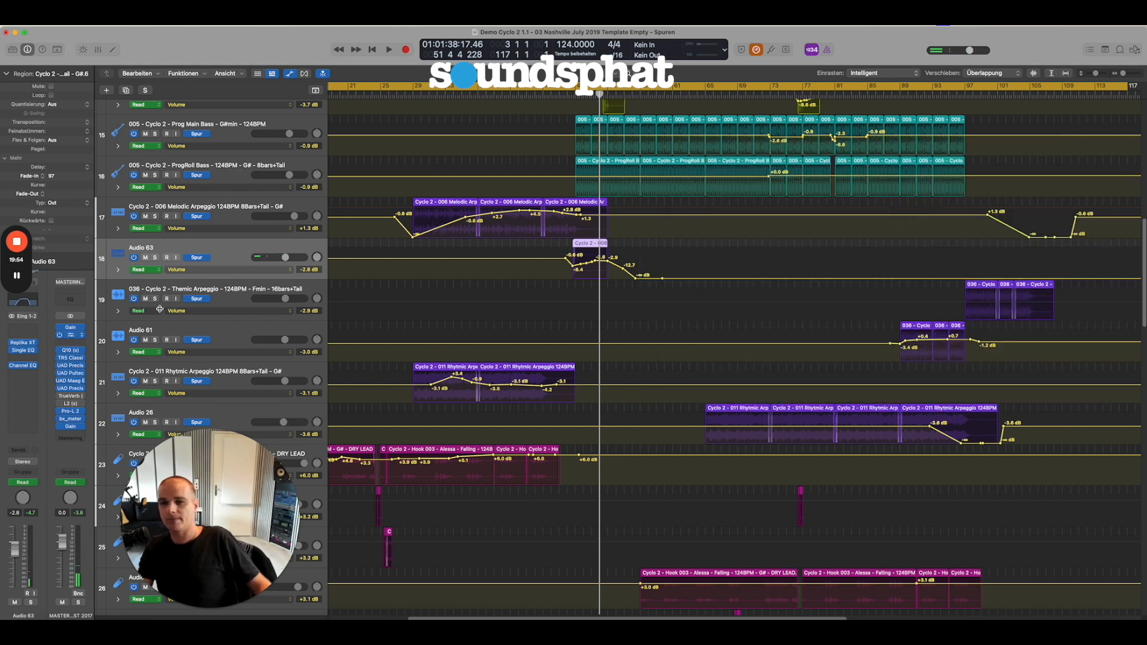
Check the automation parameters available on Audio 63, keeping Volume, and inspect the track's Single Band EQ settings.
{"action": "left_click", "coordinate": [204, 272]}
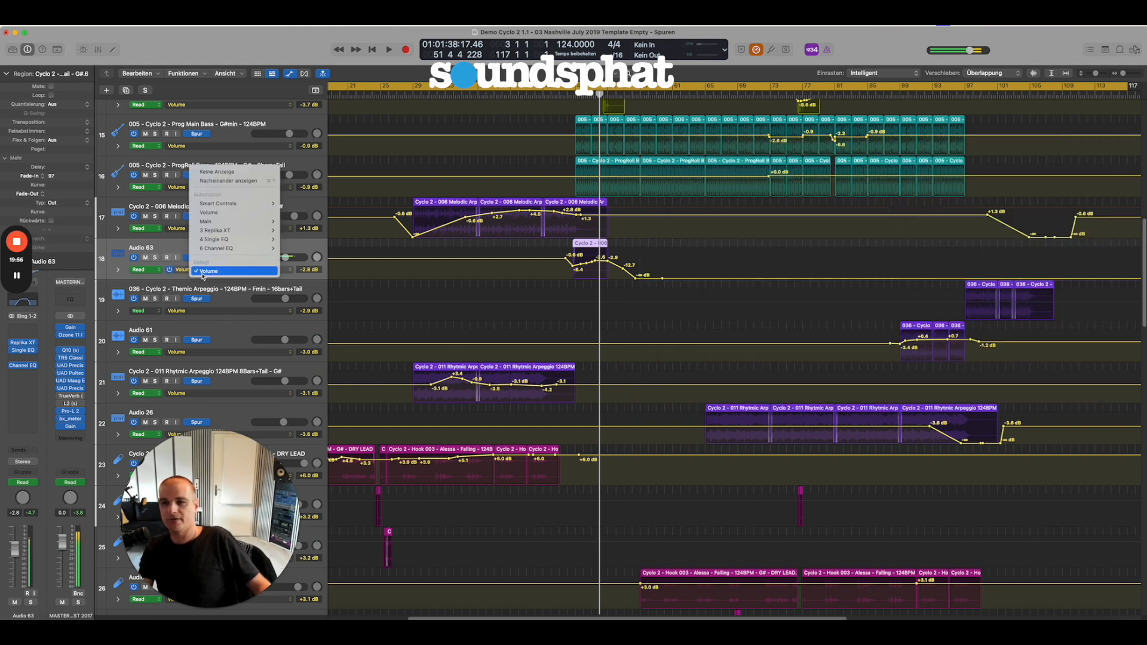
{"action": "left_click", "coordinate": [209, 271]}
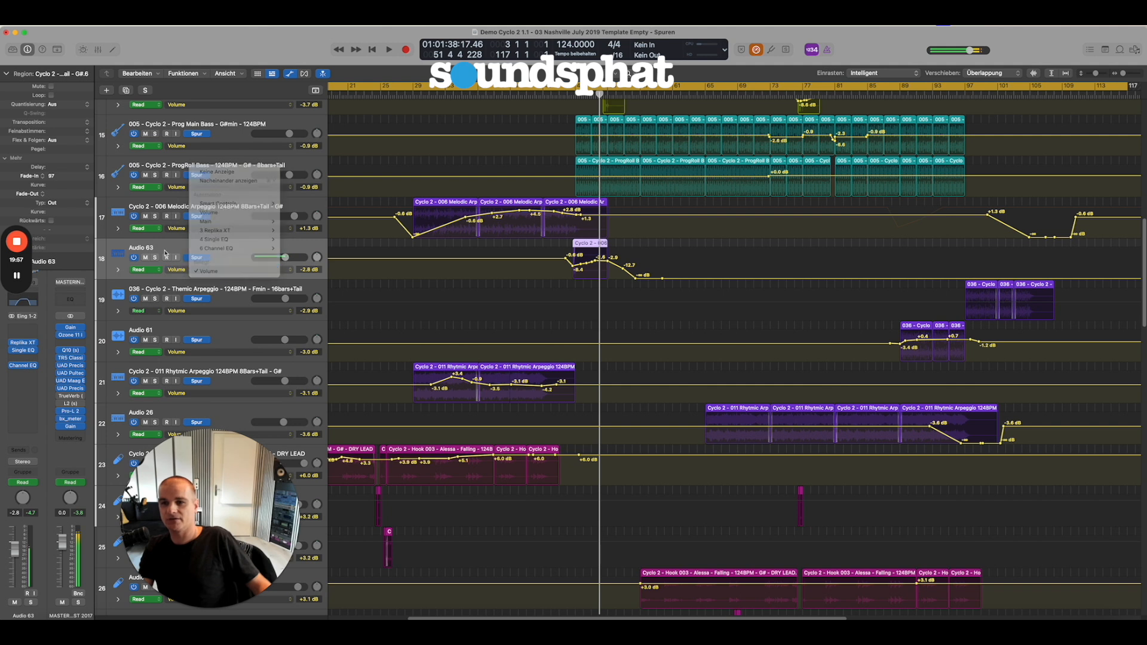
{"action": "left_click", "coordinate": [27, 352]}
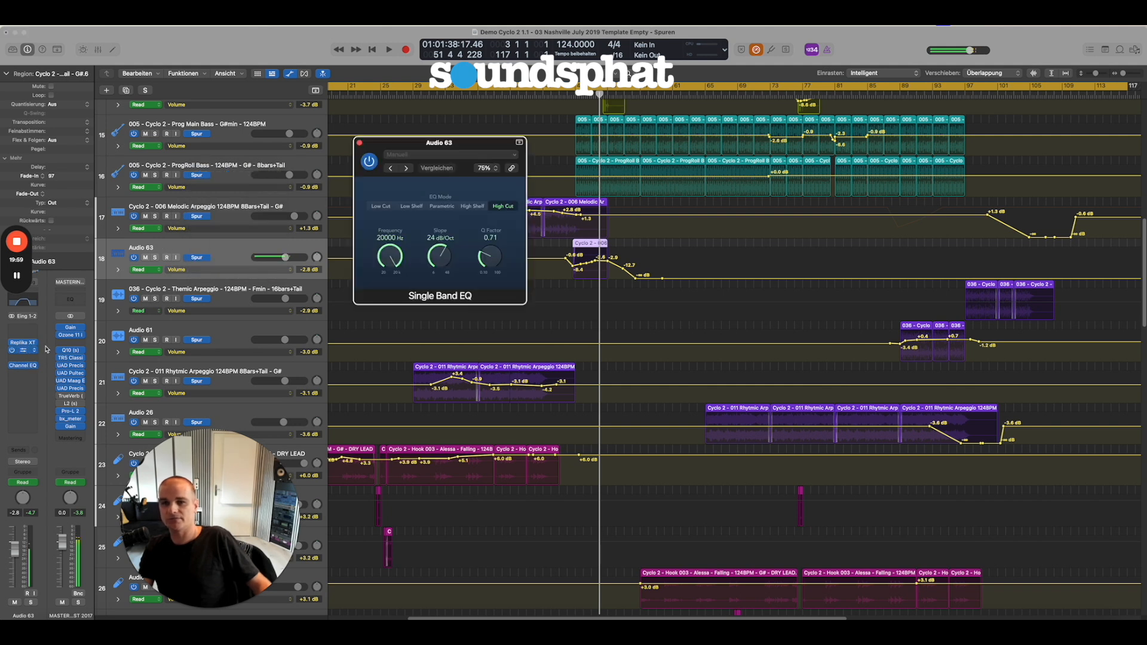
{"action": "left_click", "coordinate": [359, 144]}
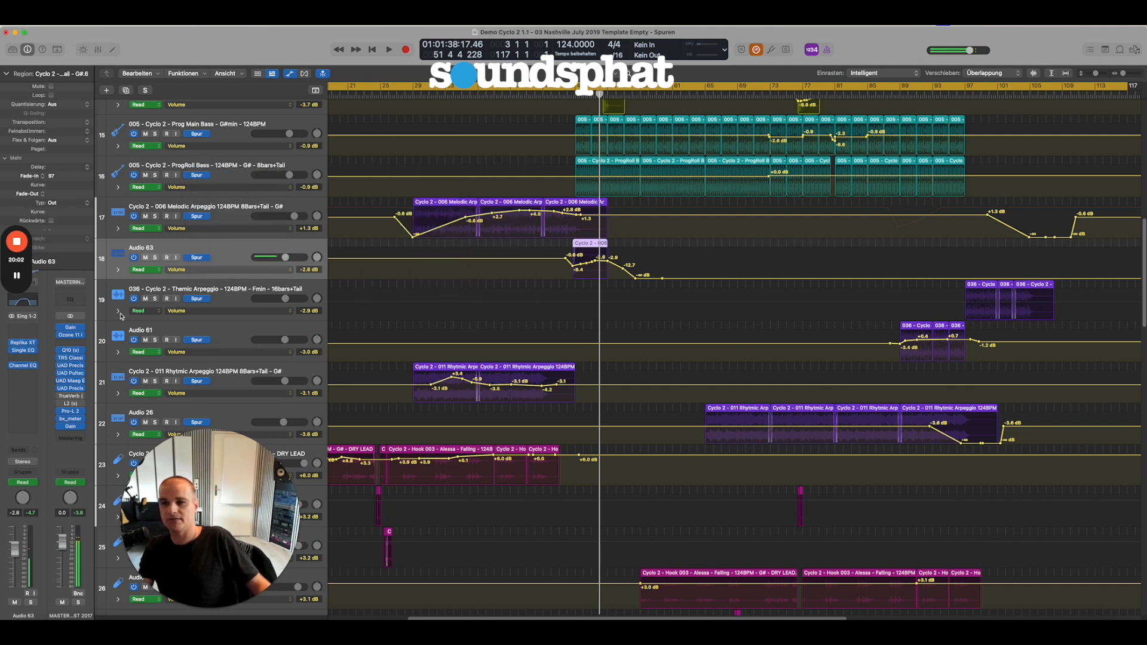
Examine the Channel EQ curve on the Audio 63 track.
{"action": "left_click", "coordinate": [22, 371]}
{"action": "left_click", "coordinate": [23, 369]}
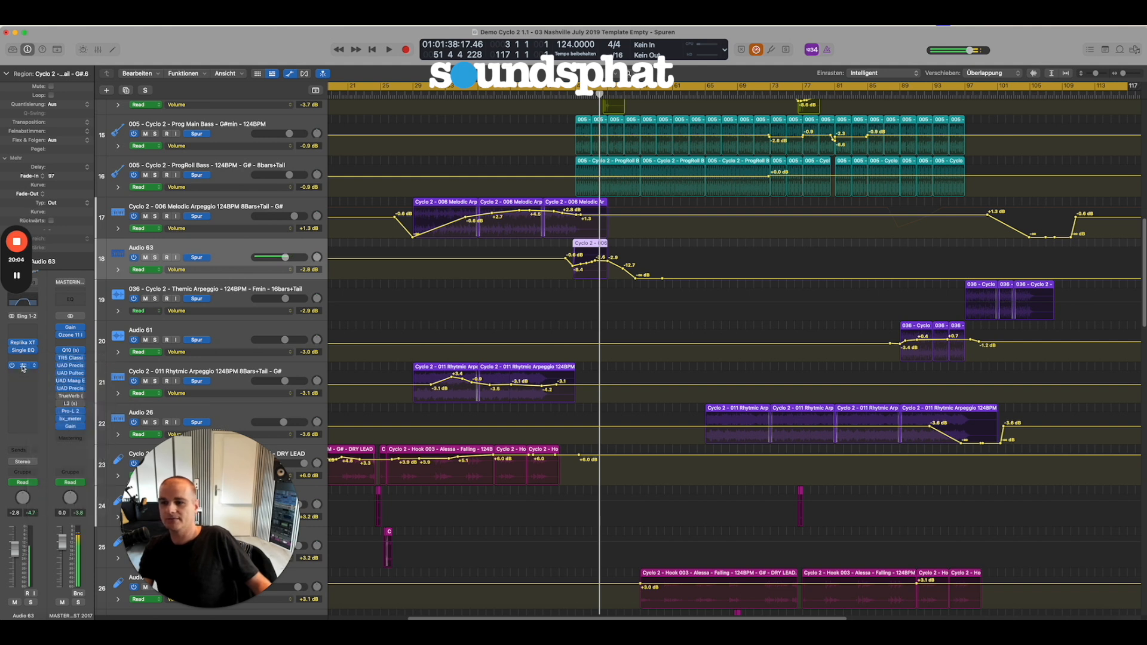
{"action": "left_click", "coordinate": [23, 369]}
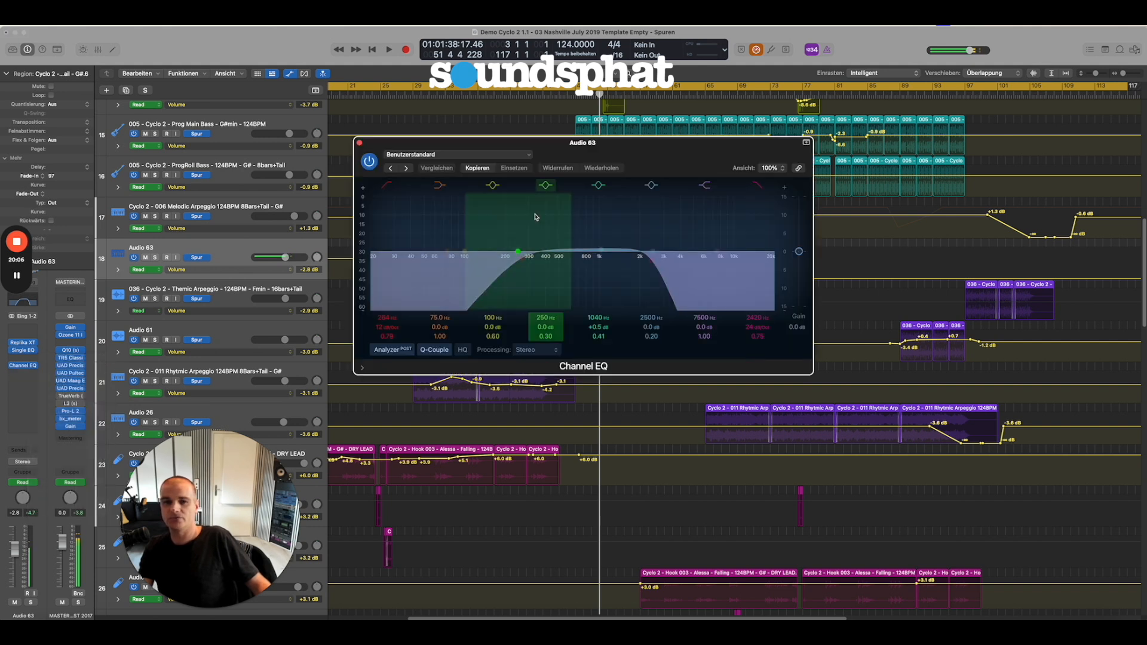
{"action": "left_click_drag", "start_coordinate": [563, 158], "coordinate": [871, 183]}
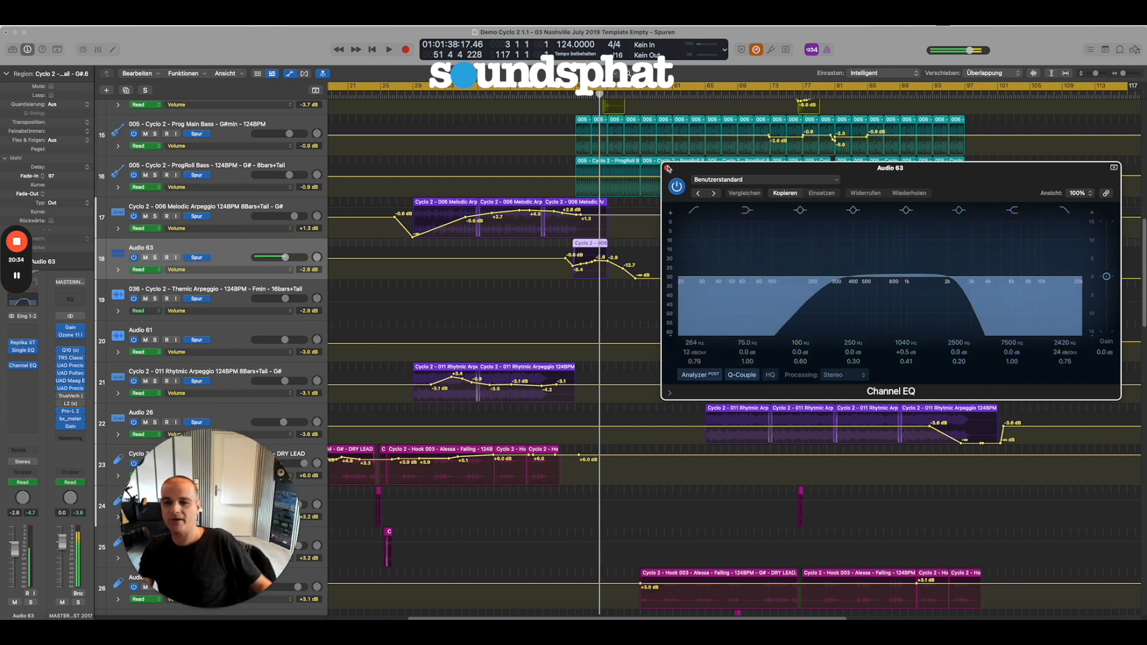
{"action": "left_click", "coordinate": [667, 169]}
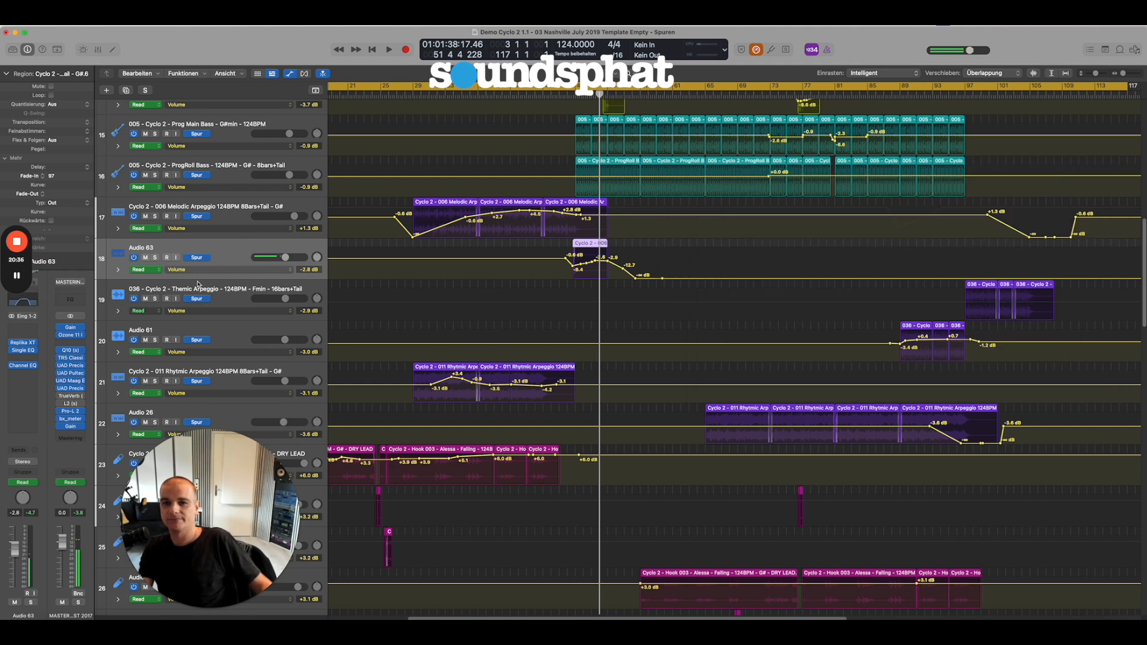
Select the Themic Arpeggio and Audio 61 tracks together and play from about bar 85, hearing them soloed and in the full mix.
{"action": "left_click", "coordinate": [234, 289]}
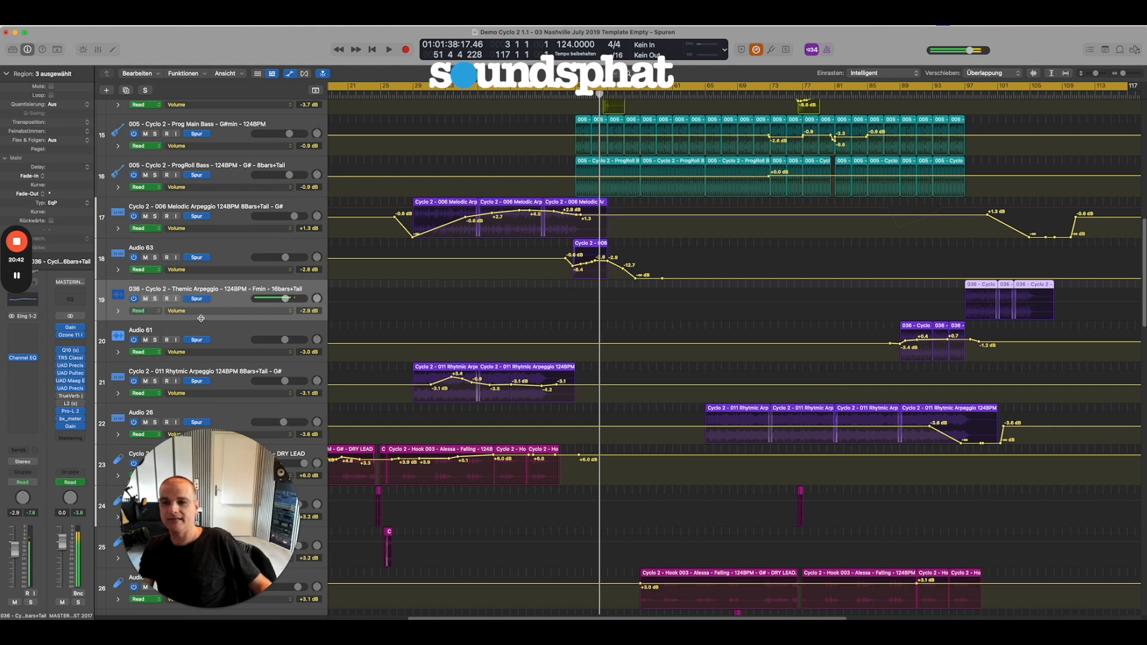
{"action": "left_click", "coordinate": [233, 324]}
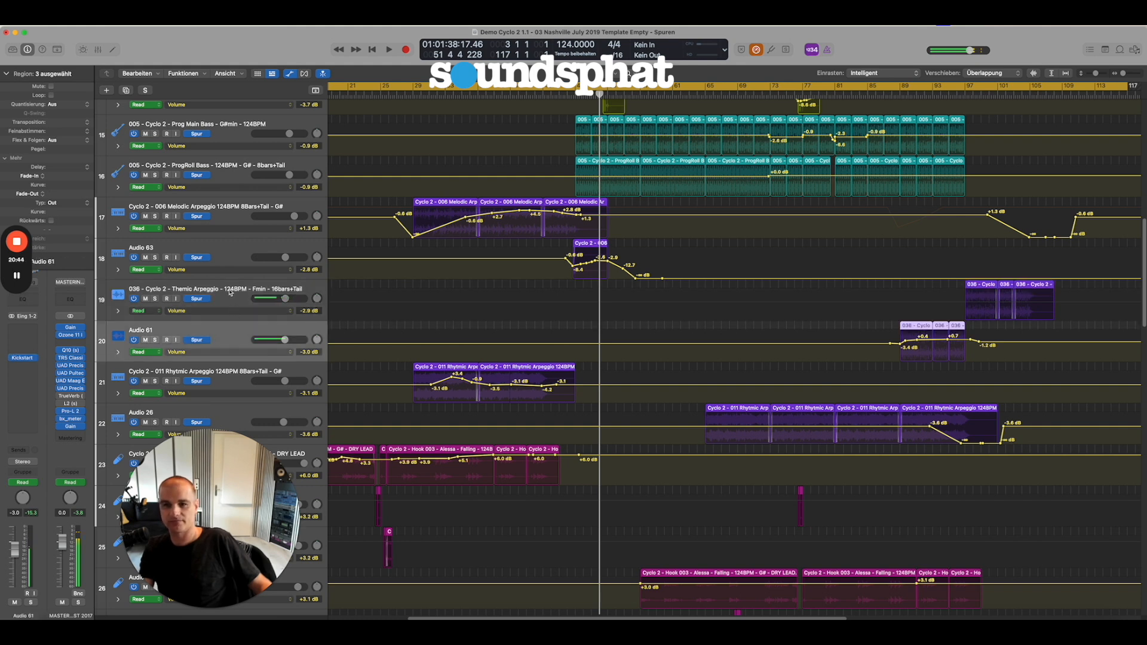
{"action": "left_click", "coordinate": [230, 293], "text": "shift"}
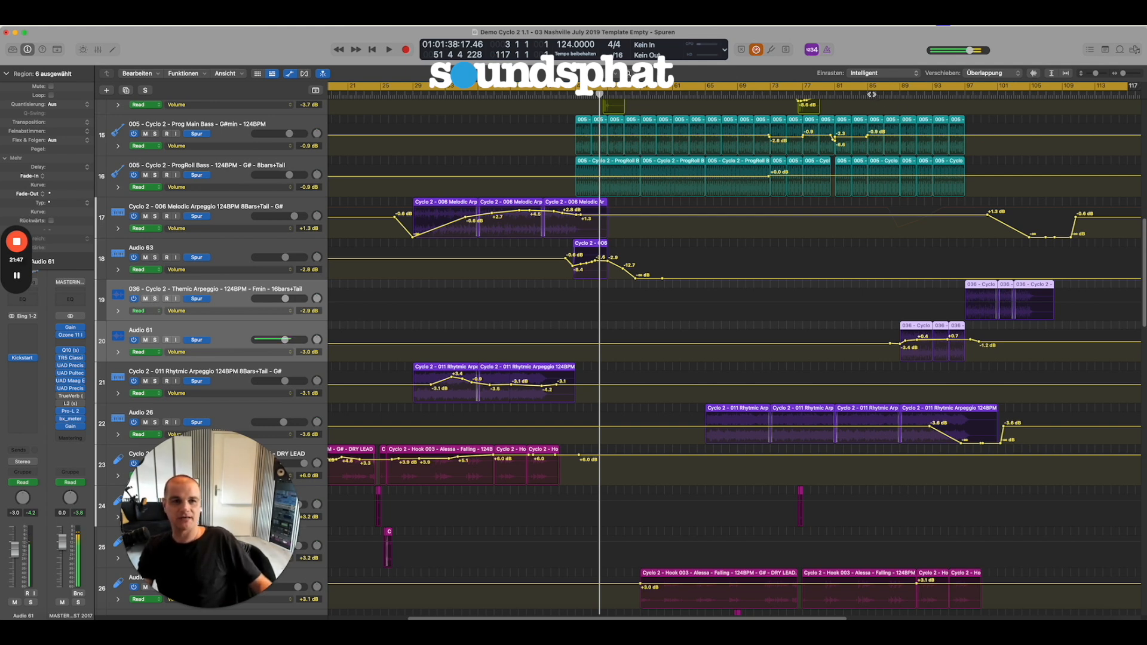
{"action": "left_click", "coordinate": [872, 94]}
{"action": "key", "text": "space"}
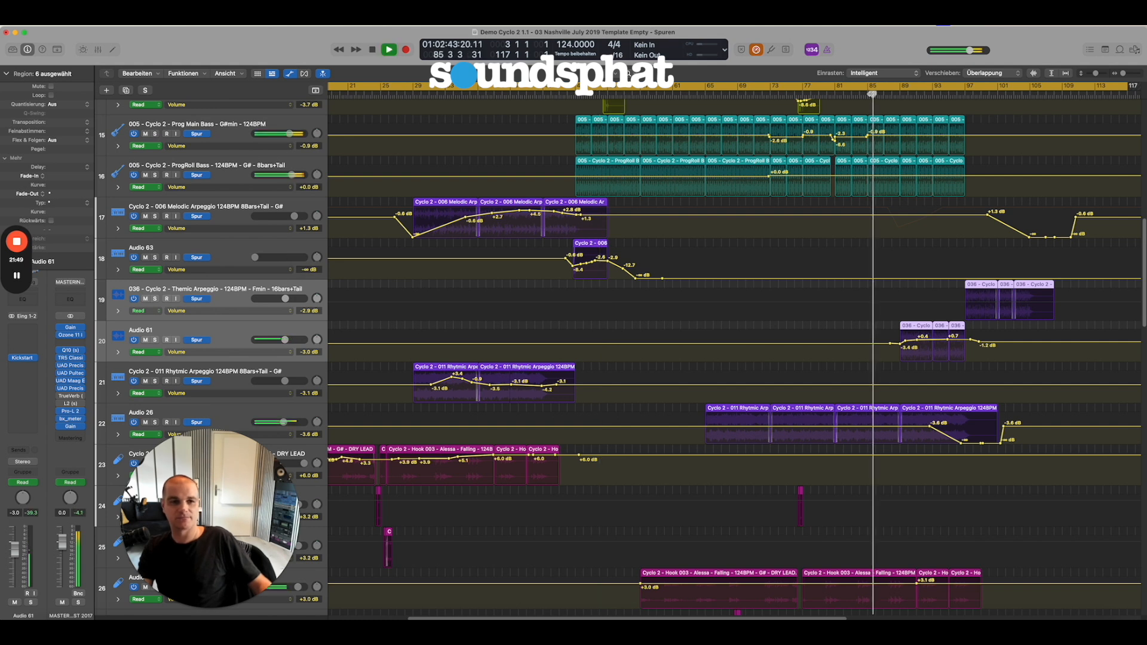
{"action": "left_click", "coordinate": [155, 340]}
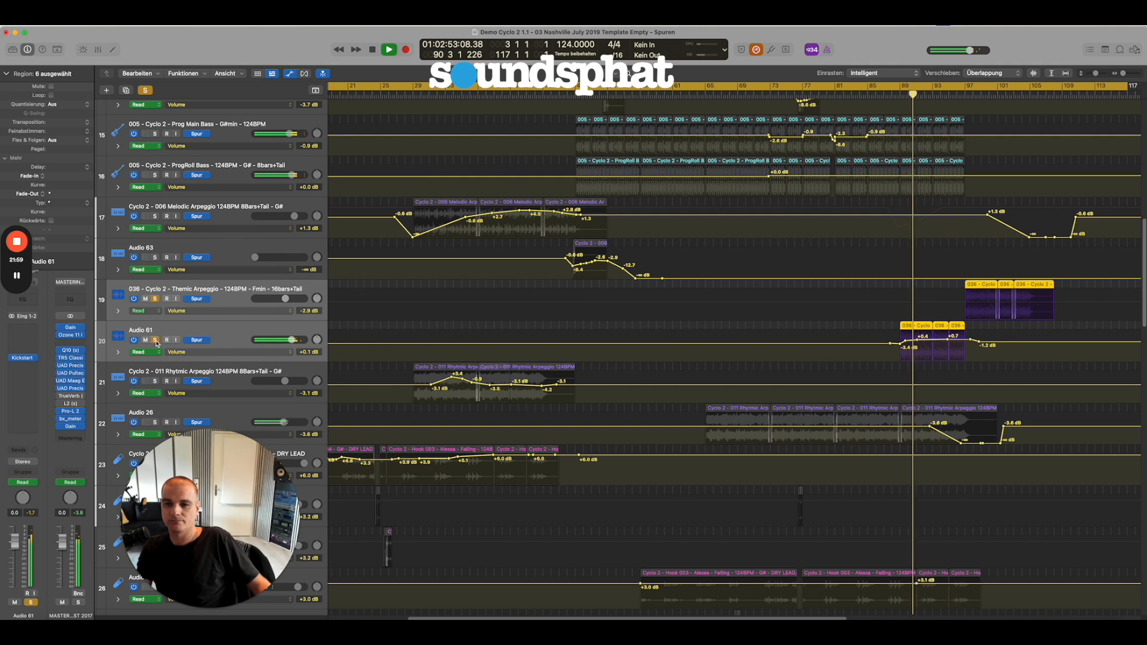
{"action": "left_click", "coordinate": [156, 340]}
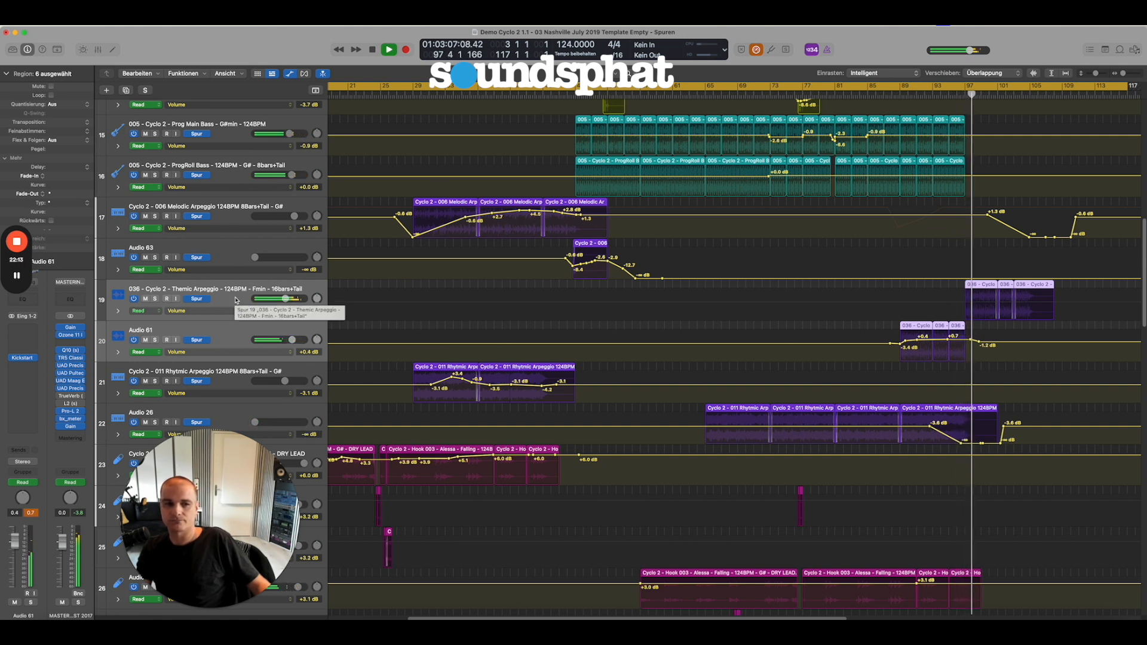
{"action": "key", "text": "space"}
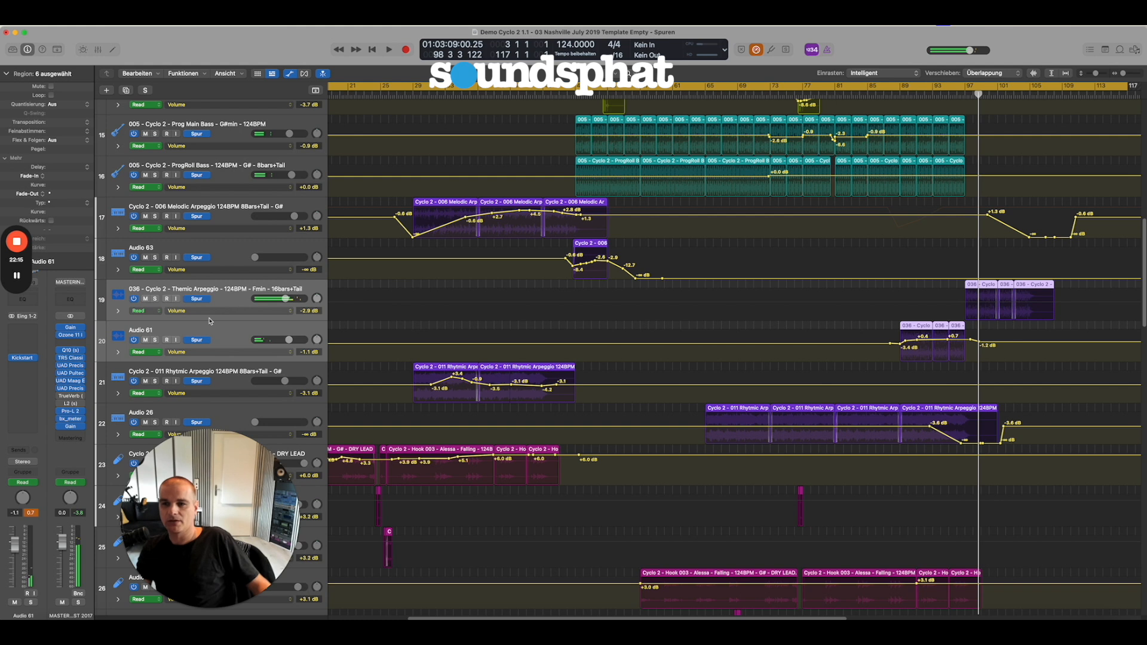
Compare the Themic Arpeggio and Audio 61 channel inserts, and examine the Channel EQ on the Themic Arpeggio track.
{"action": "left_click", "coordinate": [221, 294]}
{"action": "left_click", "coordinate": [224, 291]}
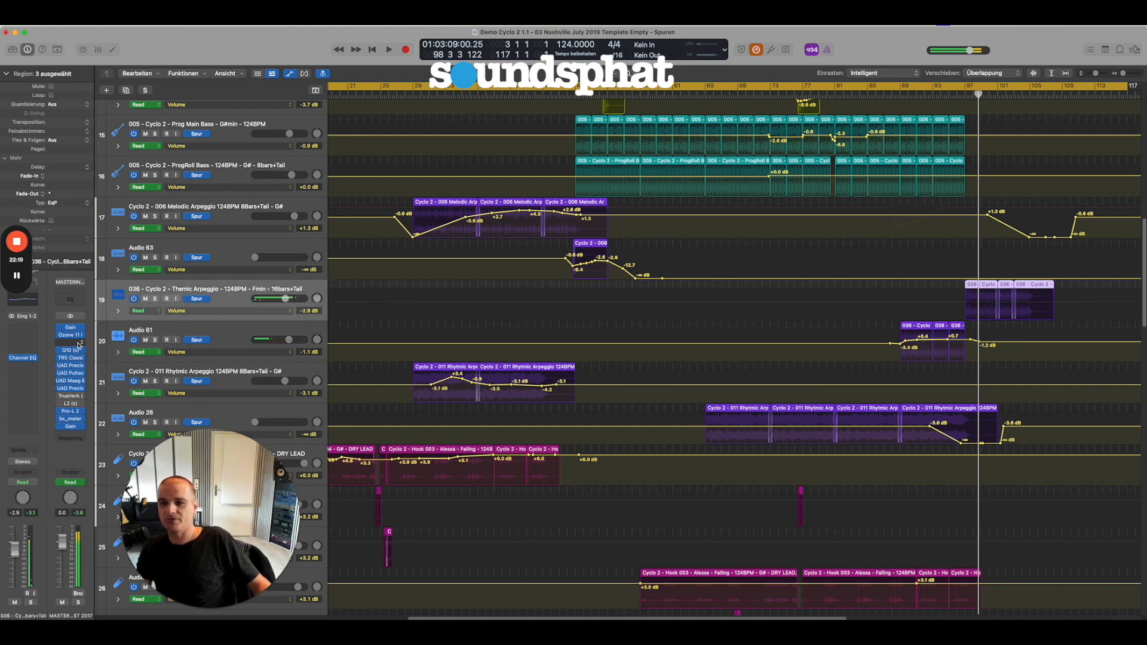
{"action": "left_click", "coordinate": [237, 332]}
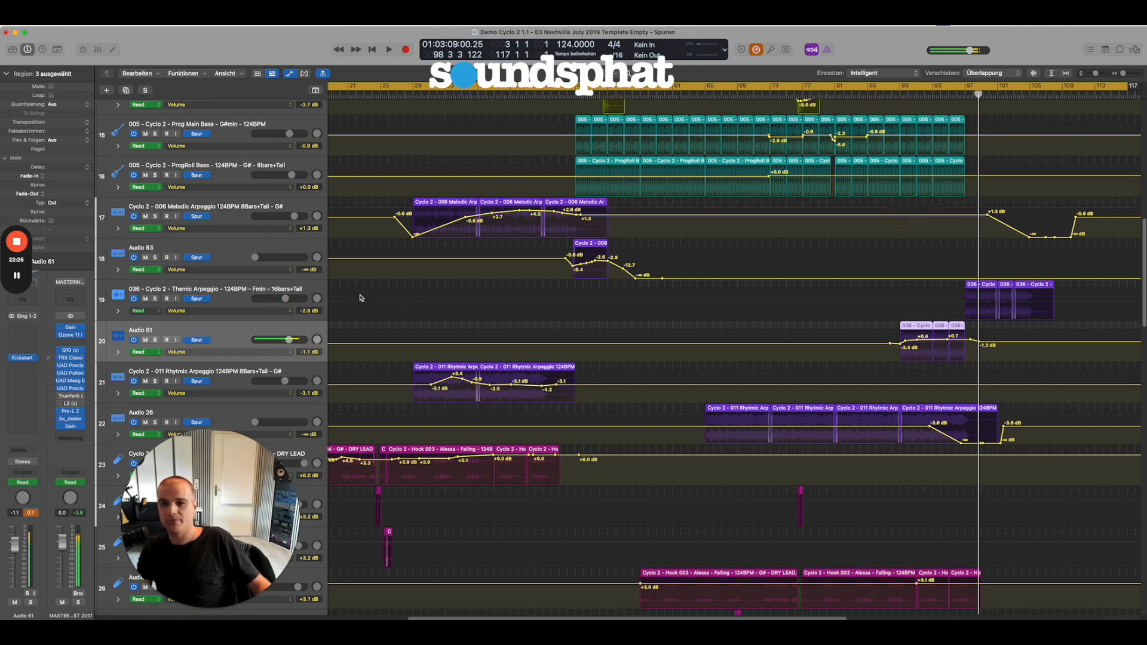
{"action": "left_click", "coordinate": [229, 295]}
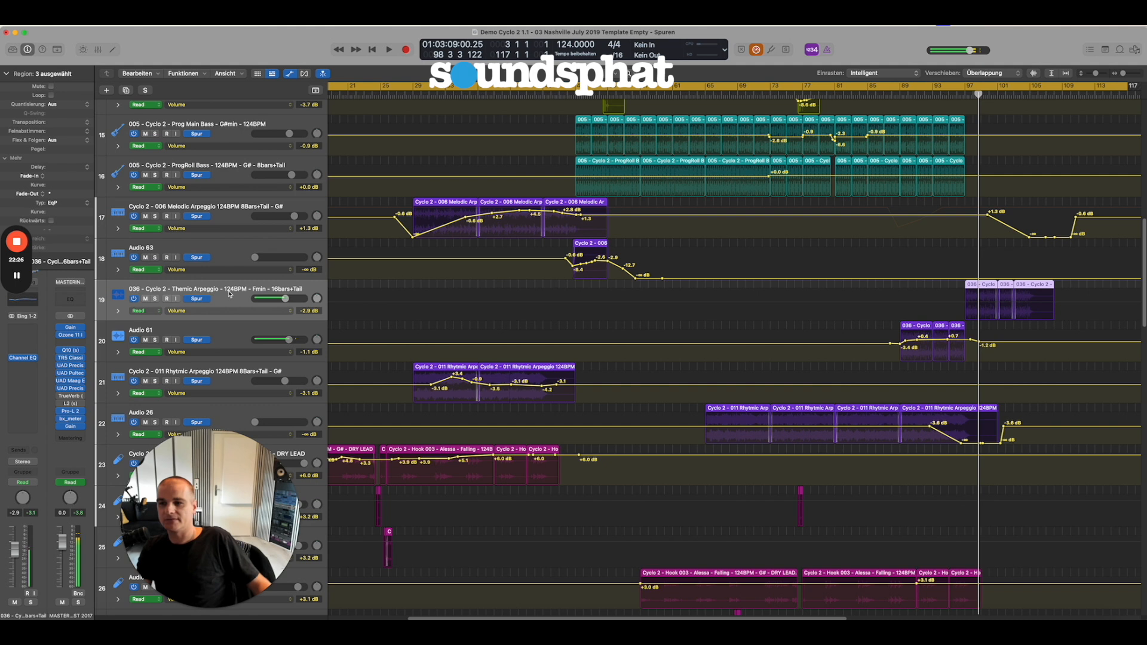
{"action": "left_click", "coordinate": [26, 359]}
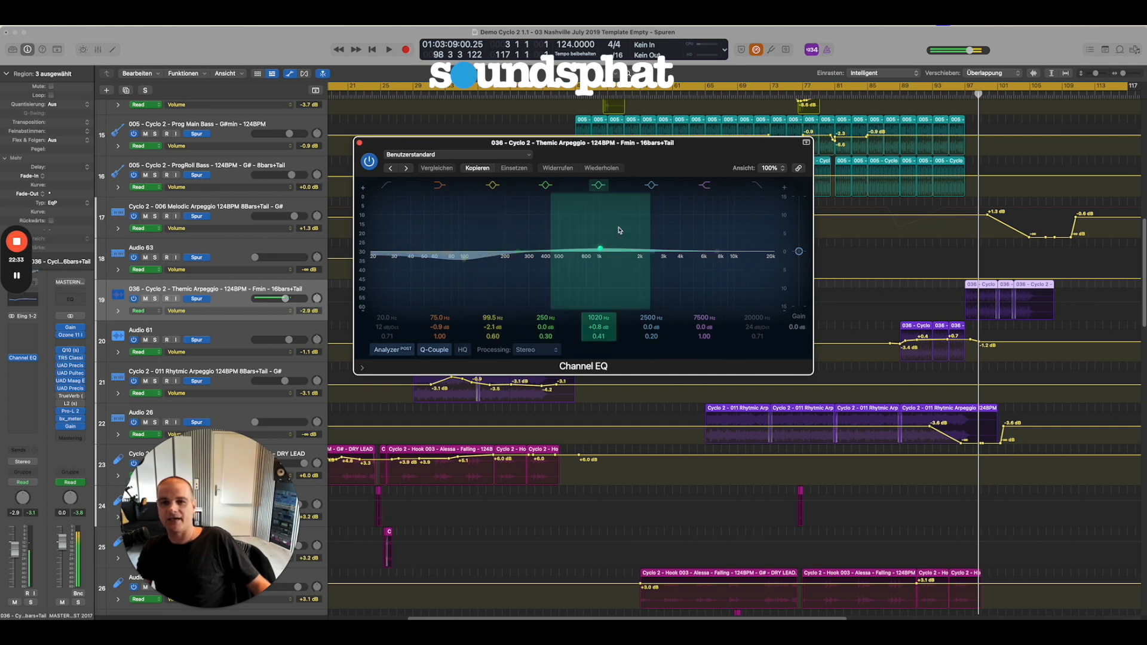
{"action": "left_click", "coordinate": [360, 144]}
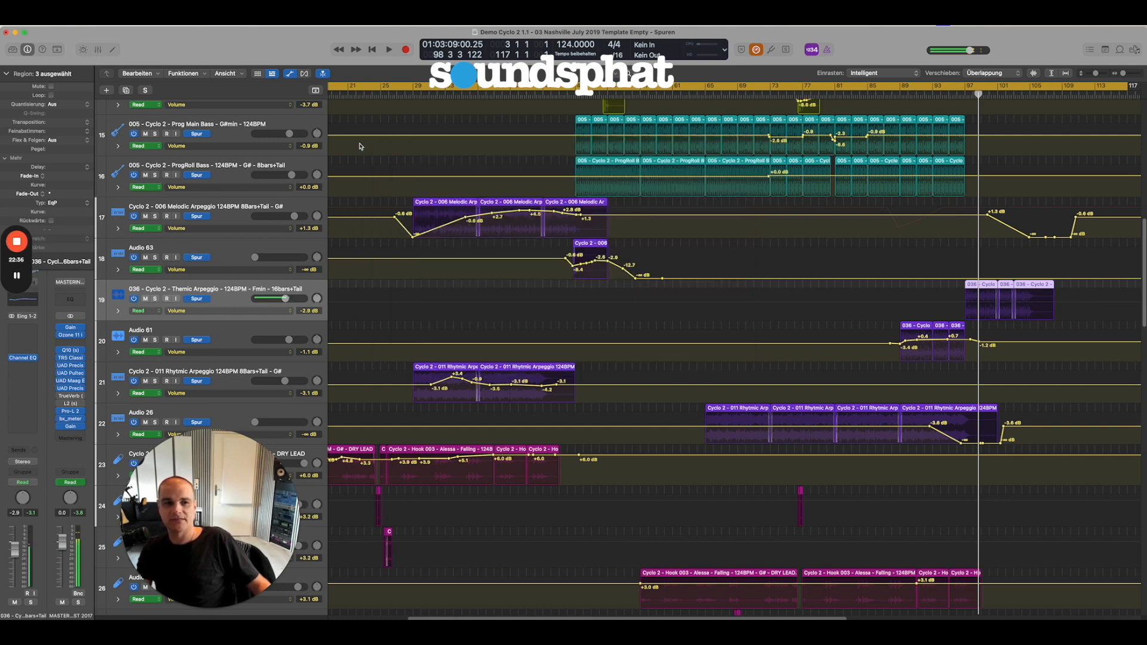
Compare the channel inserts of Audio 61 and Themic Arpeggio, and those of Audio 26 and 011 Rhytmic Arpeggio.
{"action": "left_click", "coordinate": [240, 331]}
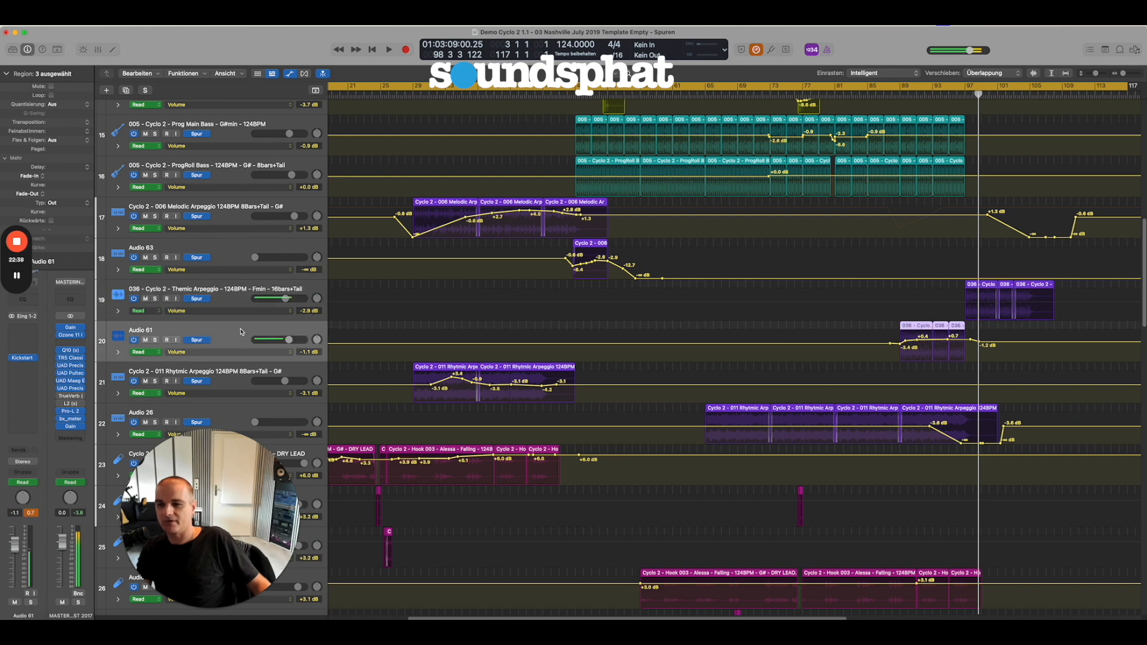
{"action": "left_click", "coordinate": [238, 295]}
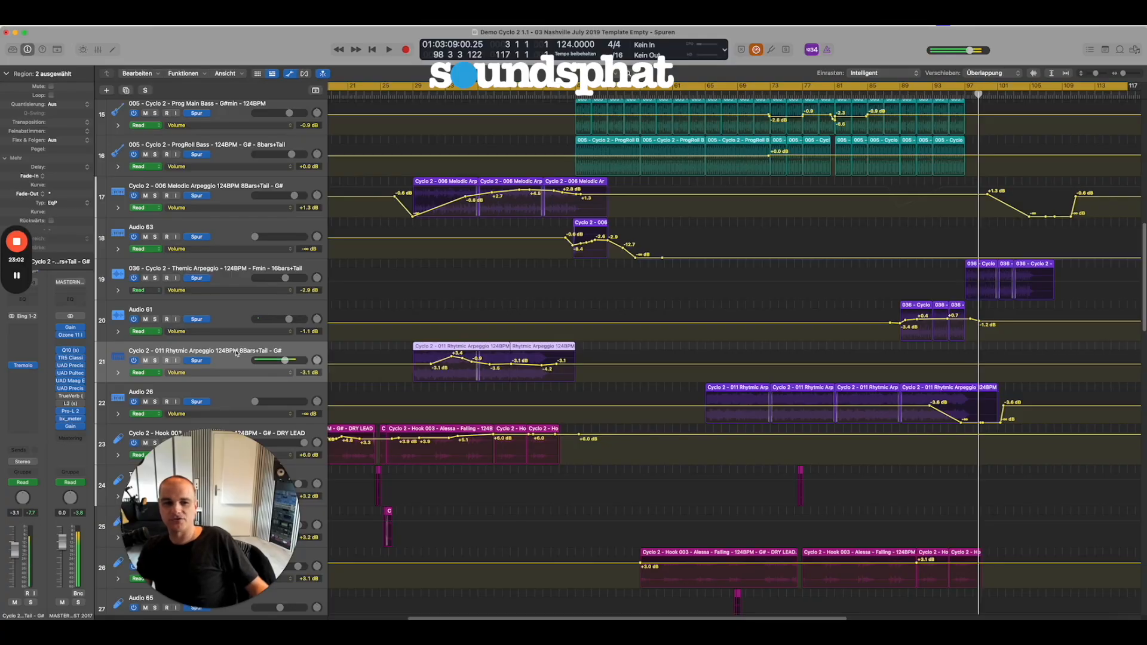
{"action": "left_click", "coordinate": [223, 398], "text": "shift"}
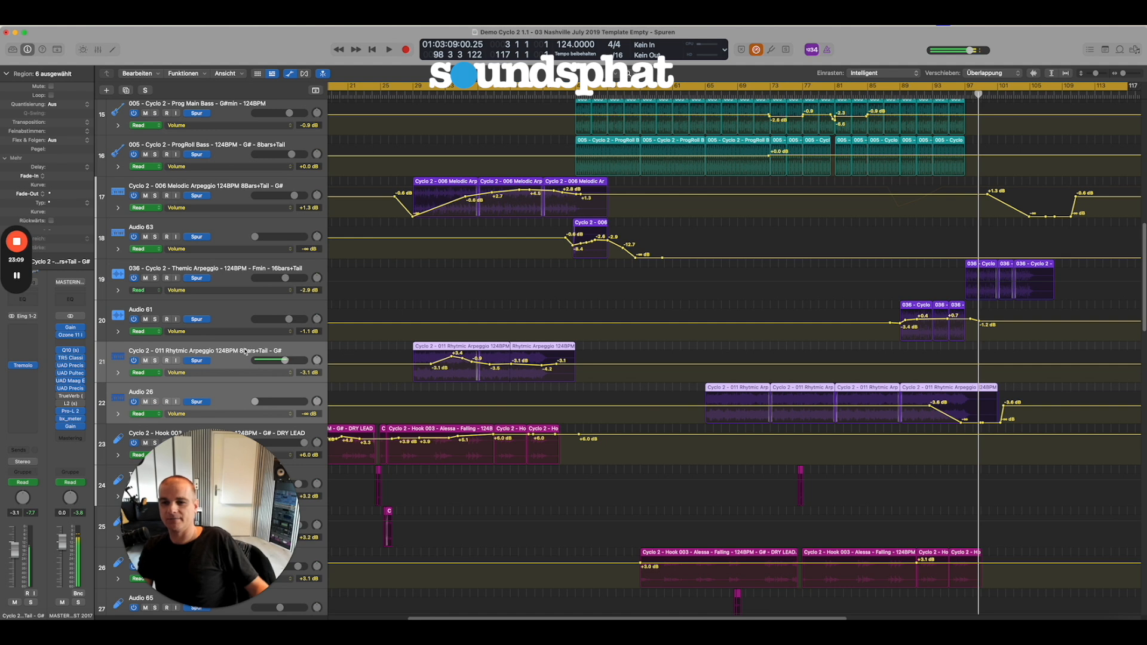
{"action": "left_click", "coordinate": [233, 396]}
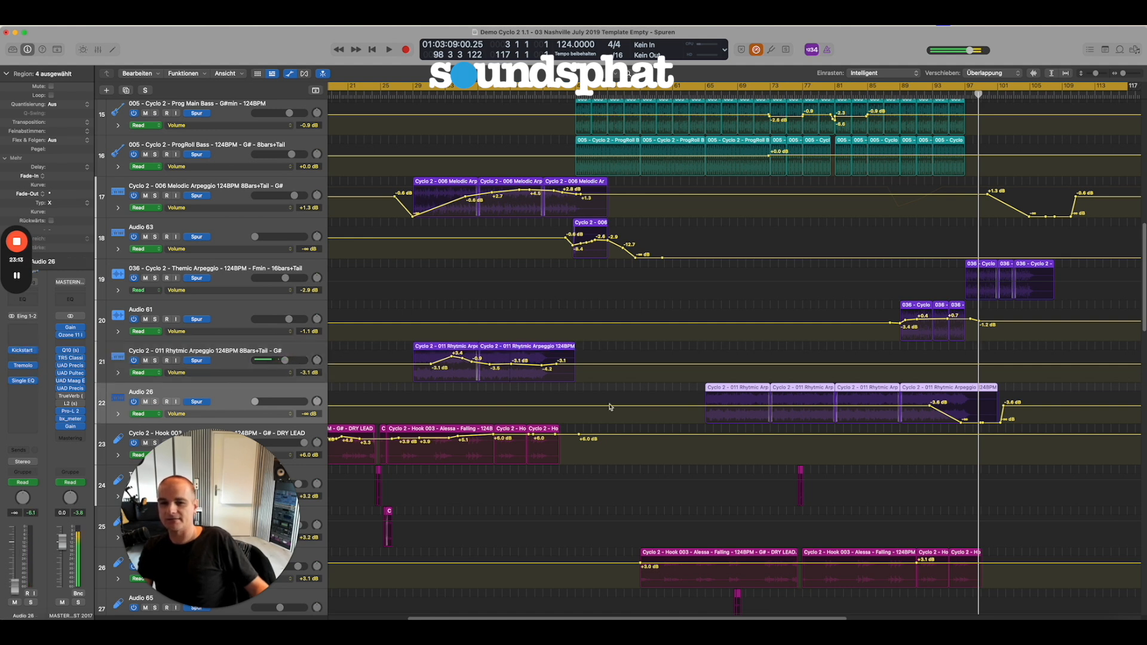
{"action": "left_click", "coordinate": [231, 351]}
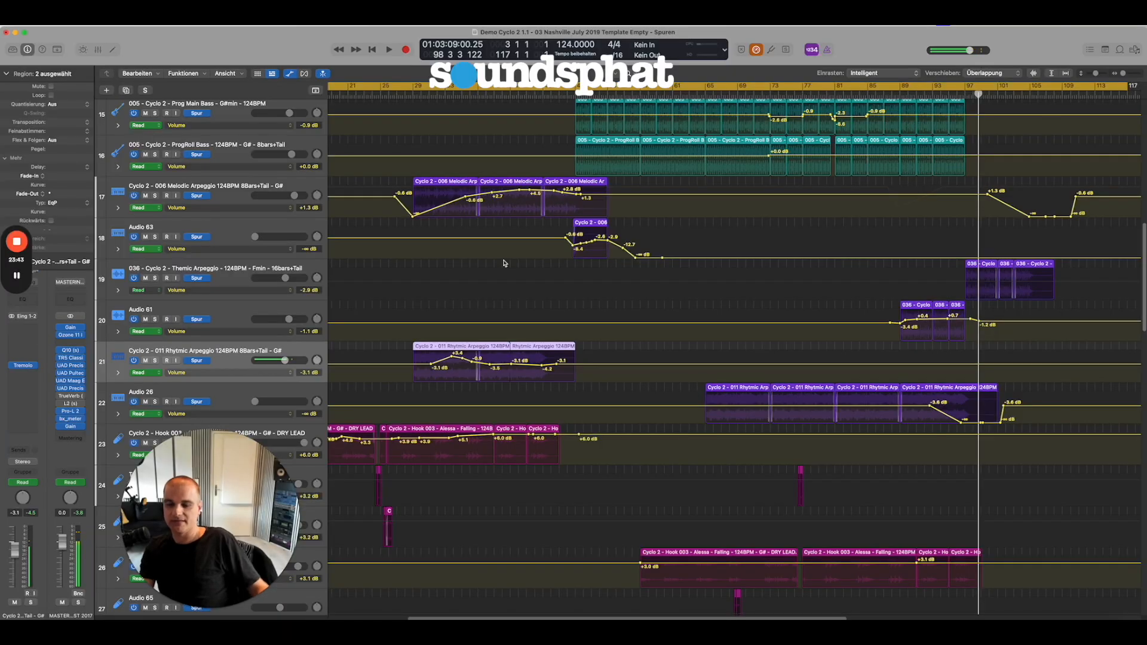
Play the 011 Rhytmic Arpeggio track from bar 29, hearing it in the full mix and soloed.
{"action": "scroll", "coordinate": [524, 358], "scroll_direction": "down", "scroll_amount": 2}
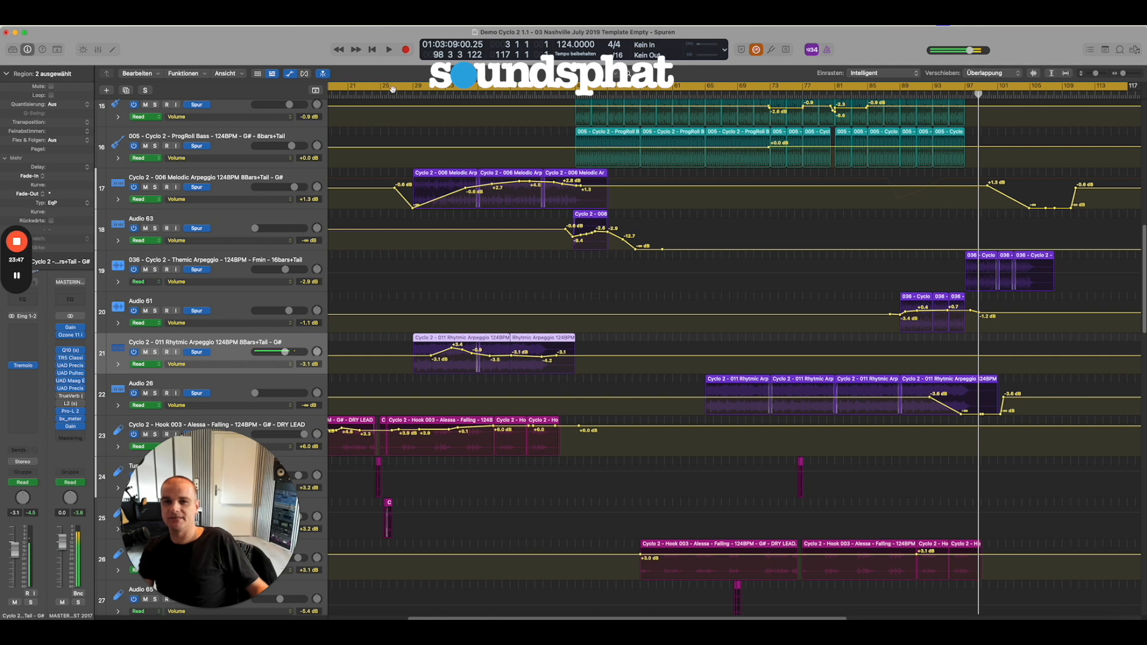
{"action": "key", "text": "shift+space"}
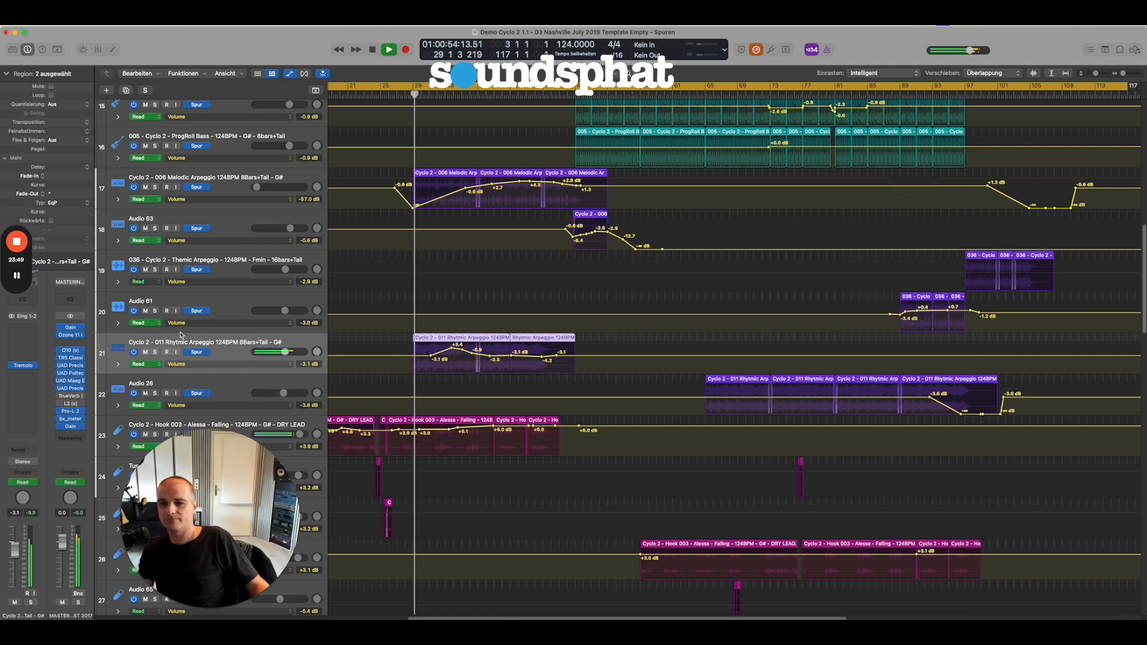
{"action": "left_click", "coordinate": [154, 352]}
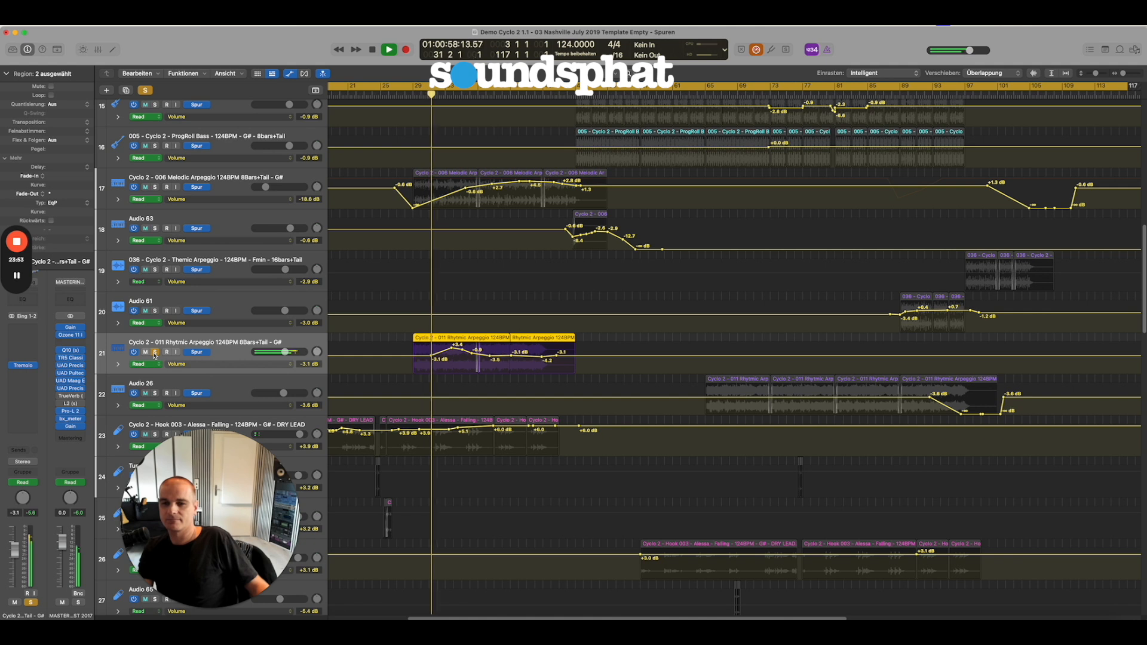
{"action": "left_click", "coordinate": [154, 352]}
{"action": "key", "text": "space"}
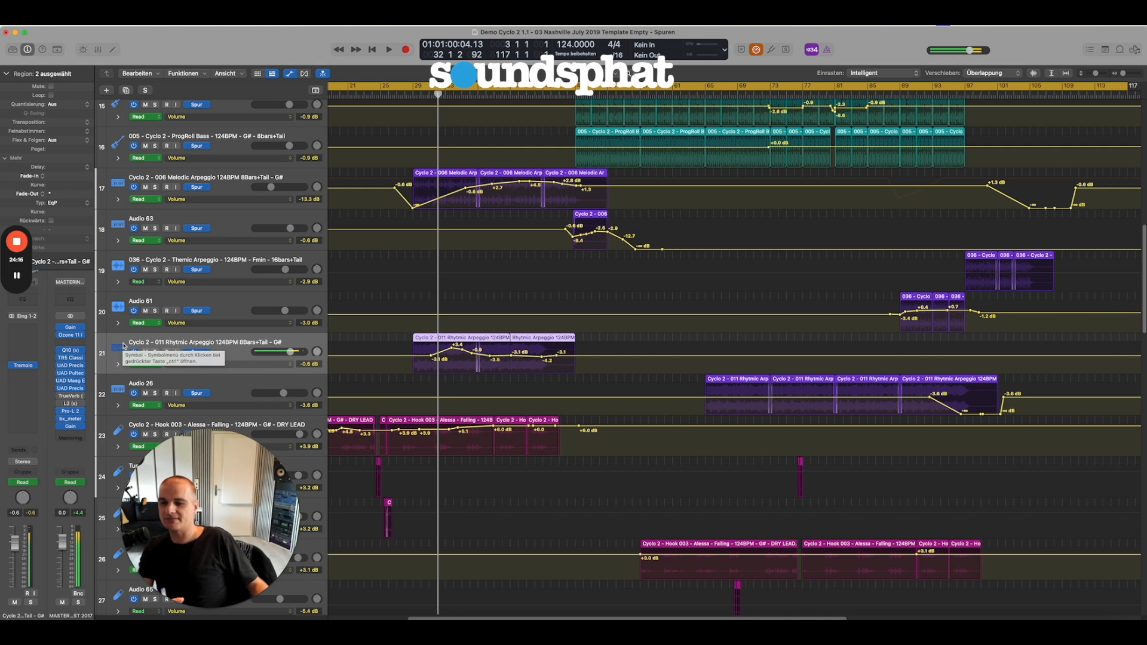
Examine the Tremolo effect settings on the 011 Rhytmic Arpeggio track.
{"action": "left_click", "coordinate": [28, 366]}
{"action": "left_click_drag", "start_coordinate": [393, 138], "coordinate": [577, 186]}
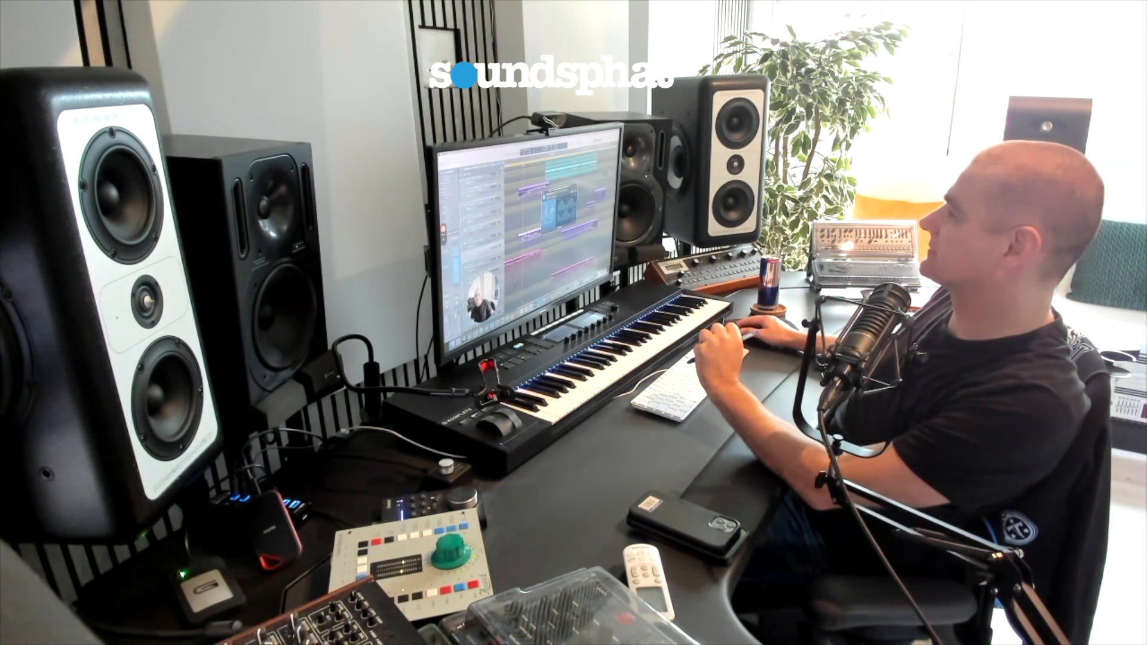
{"action": "left_click", "coordinate": [545, 194]}
{"action": "key", "text": "space"}
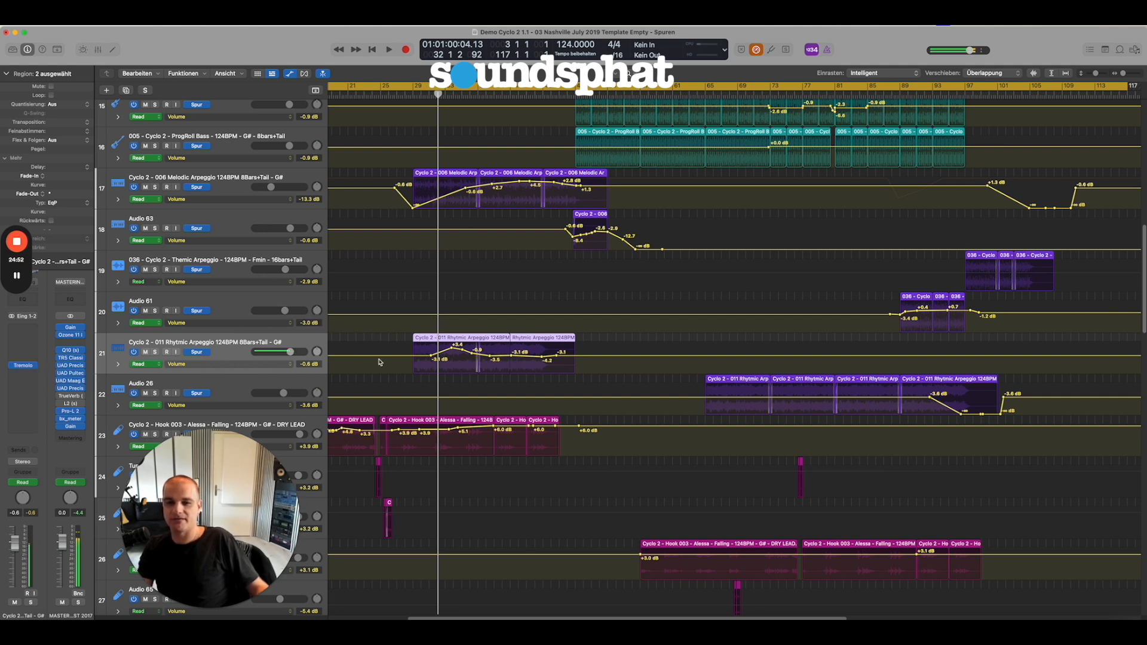
Inspect the Single Band EQ settings on Audio 26 and check the track's available automation parameters, keeping Volume.
{"action": "scroll", "coordinate": [378, 362], "scroll_direction": "down", "scroll_amount": 2}
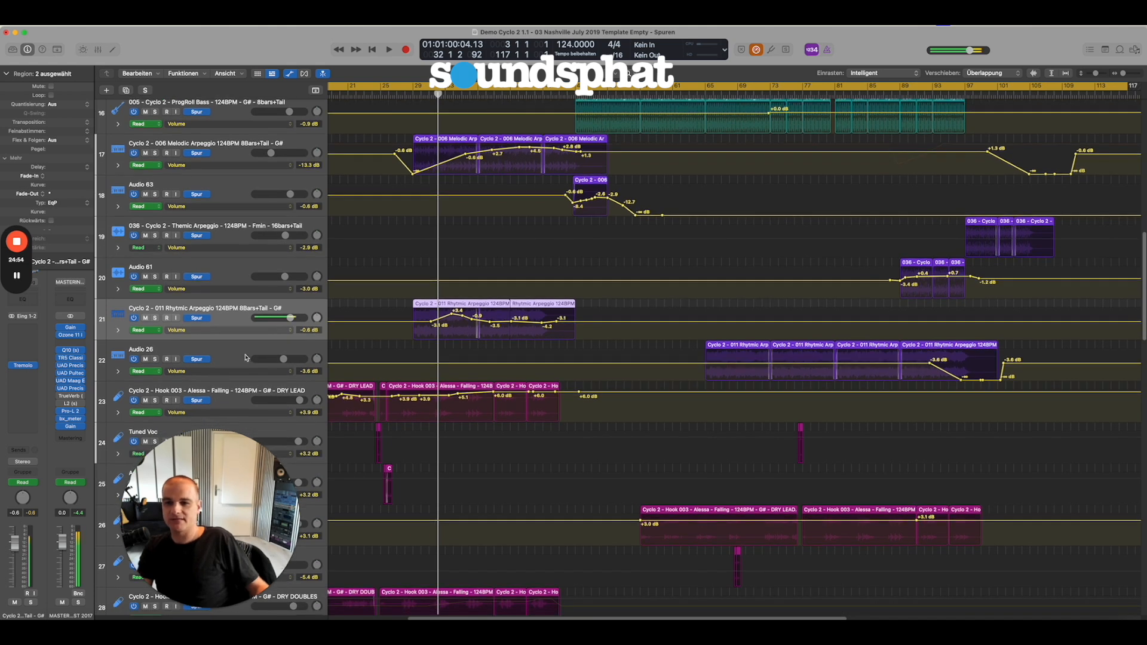
{"action": "left_click", "coordinate": [245, 358]}
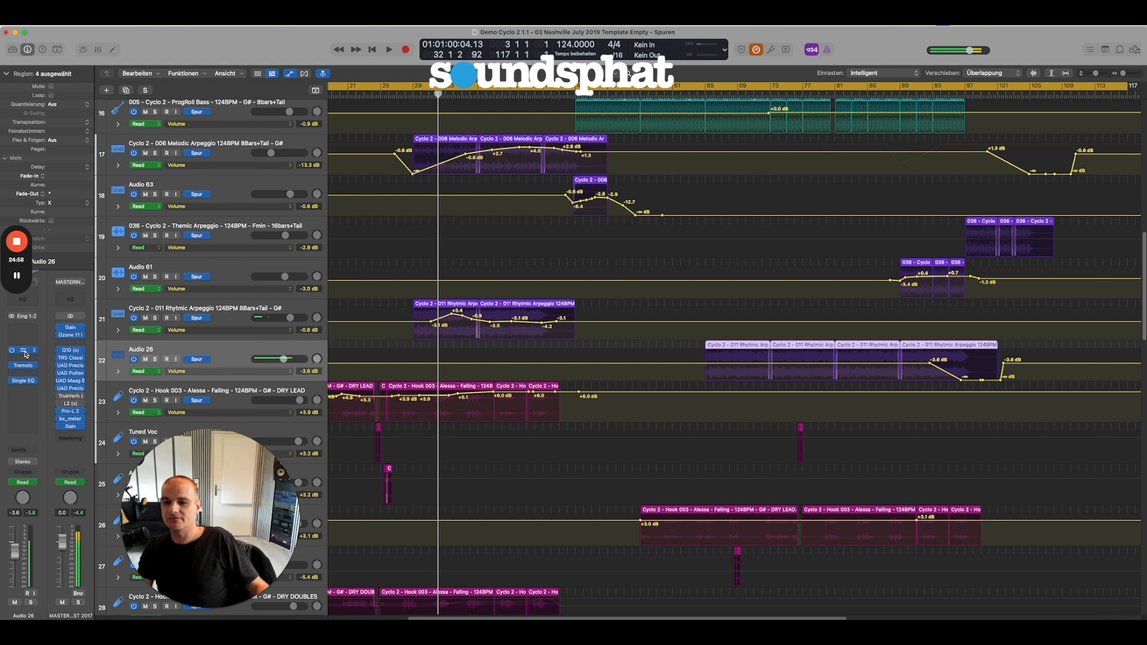
{"action": "left_click", "coordinate": [25, 381]}
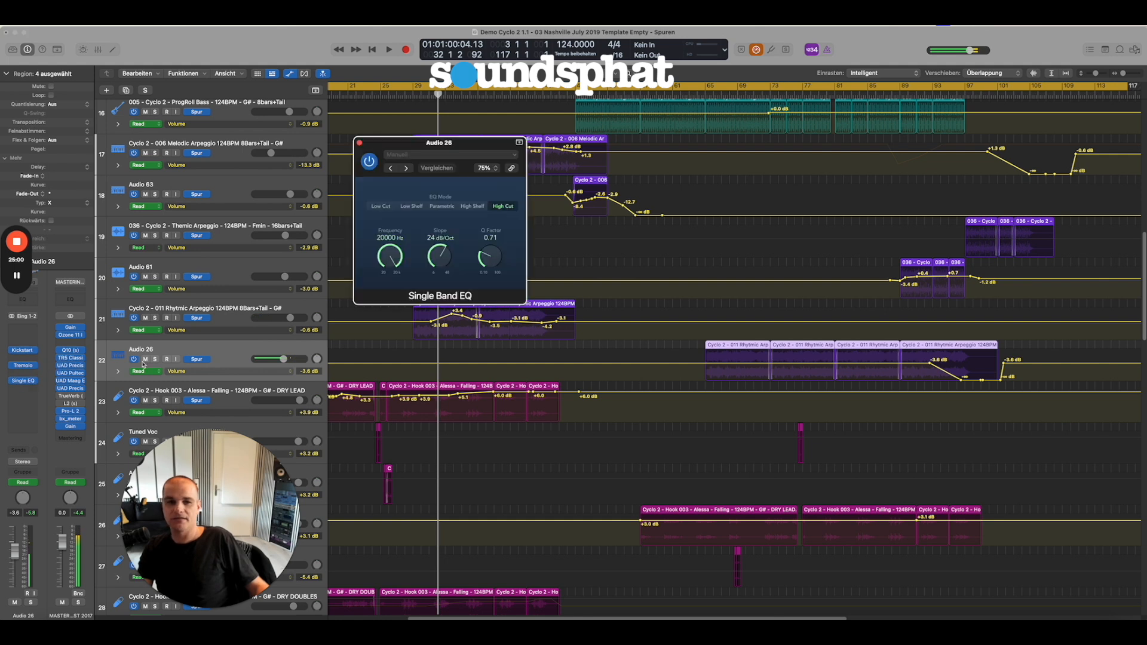
{"action": "left_click", "coordinate": [181, 371]}
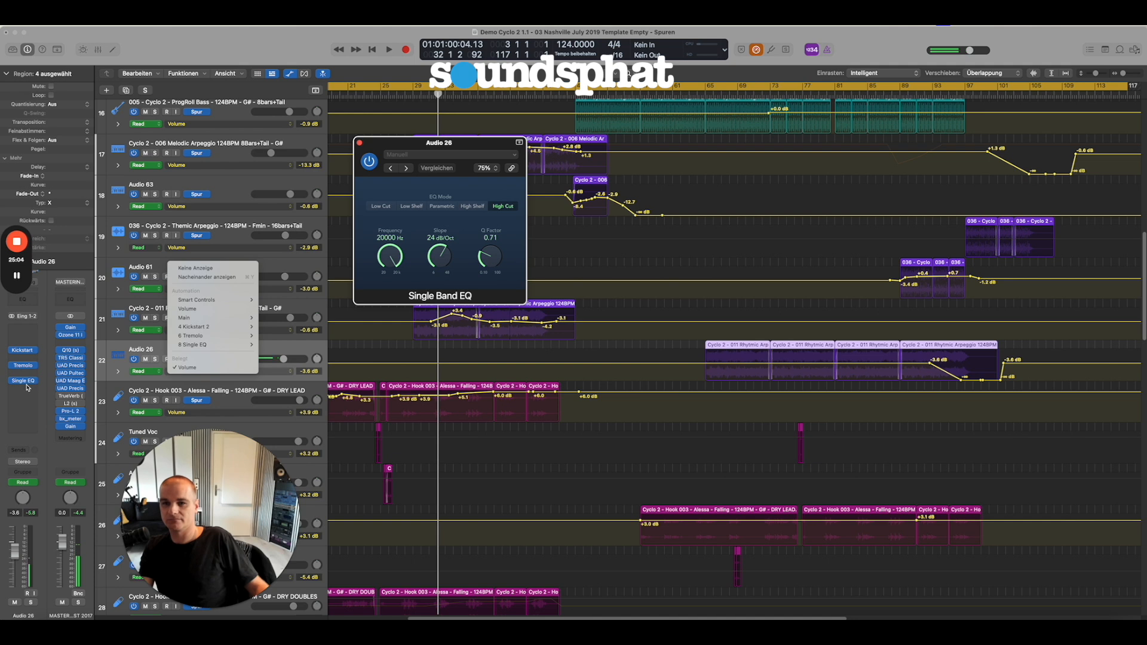
{"action": "left_click", "coordinate": [360, 143]}
{"action": "left_click", "coordinate": [359, 143]}
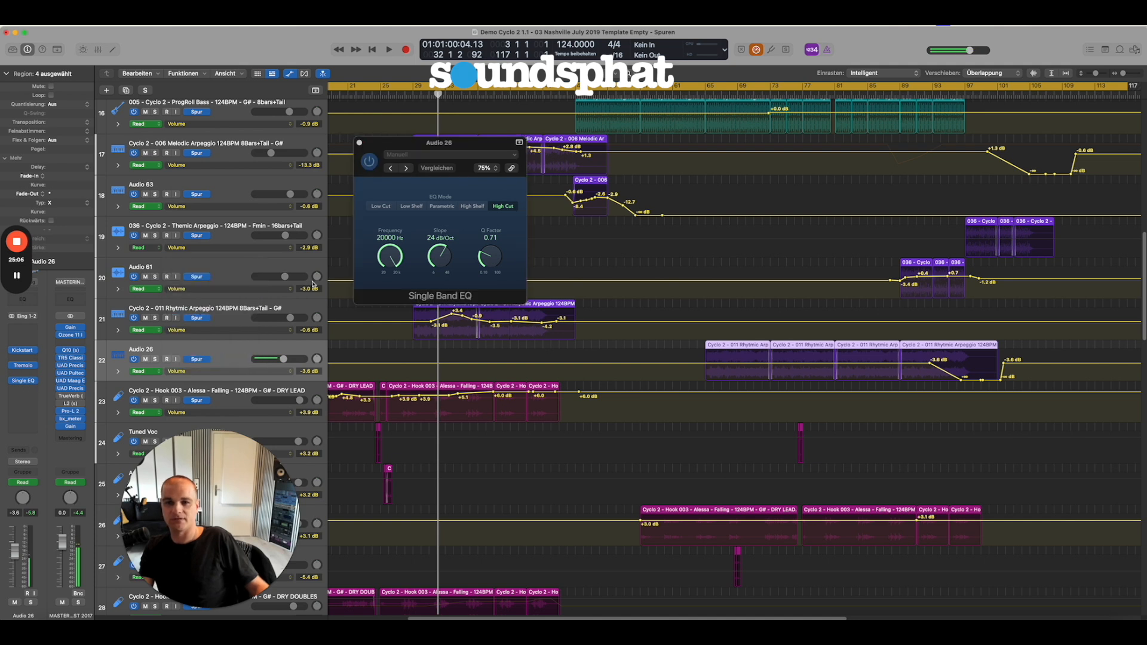
{"action": "left_click", "coordinate": [358, 139]}
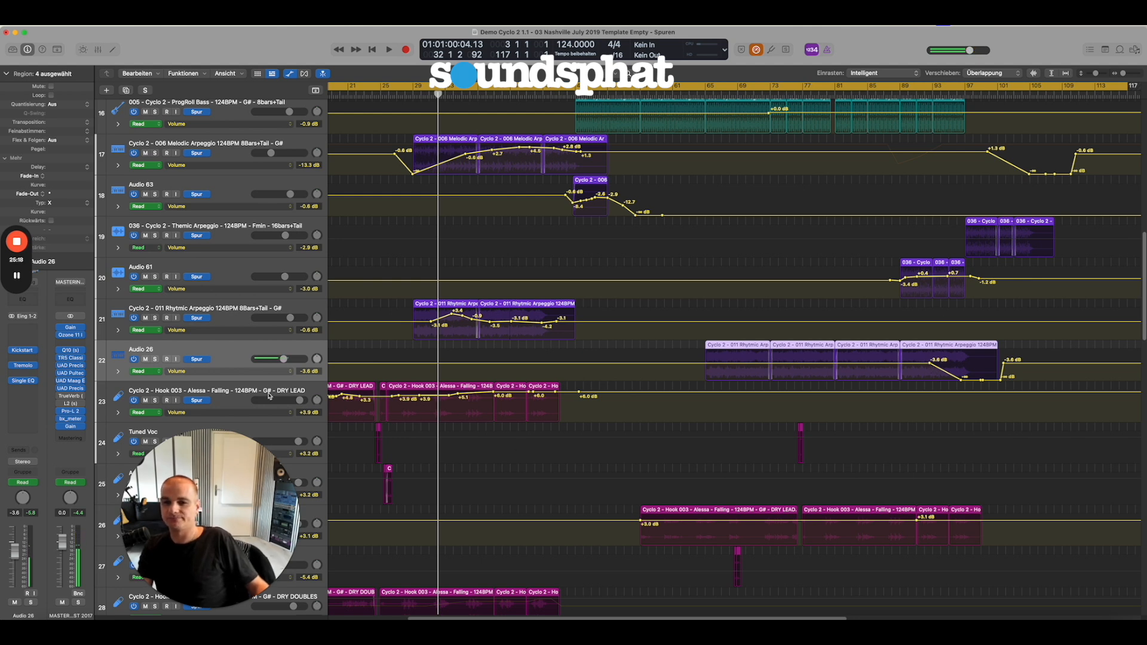
Select the Hook 003 DRY LEAD track, hide the automation curves and zoom the arrangement in on the vocal tracks.
{"action": "left_click", "coordinate": [247, 392]}
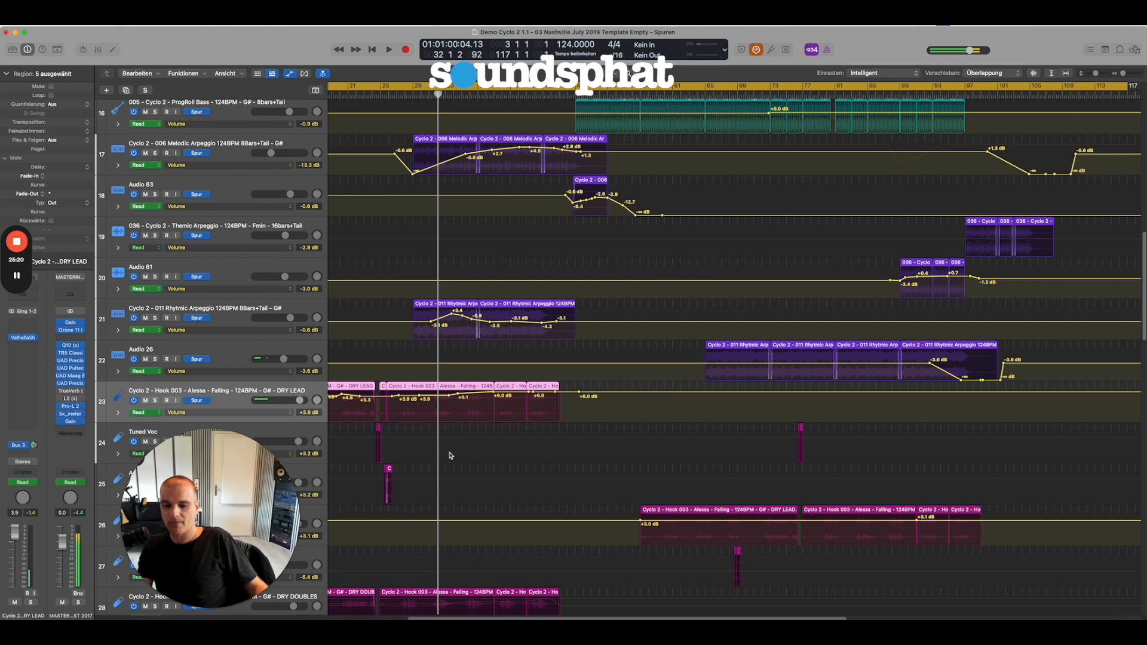
{"action": "key", "text": "a"}
{"action": "left_click", "coordinate": [472, 451], "text": "ctrl+alt"}
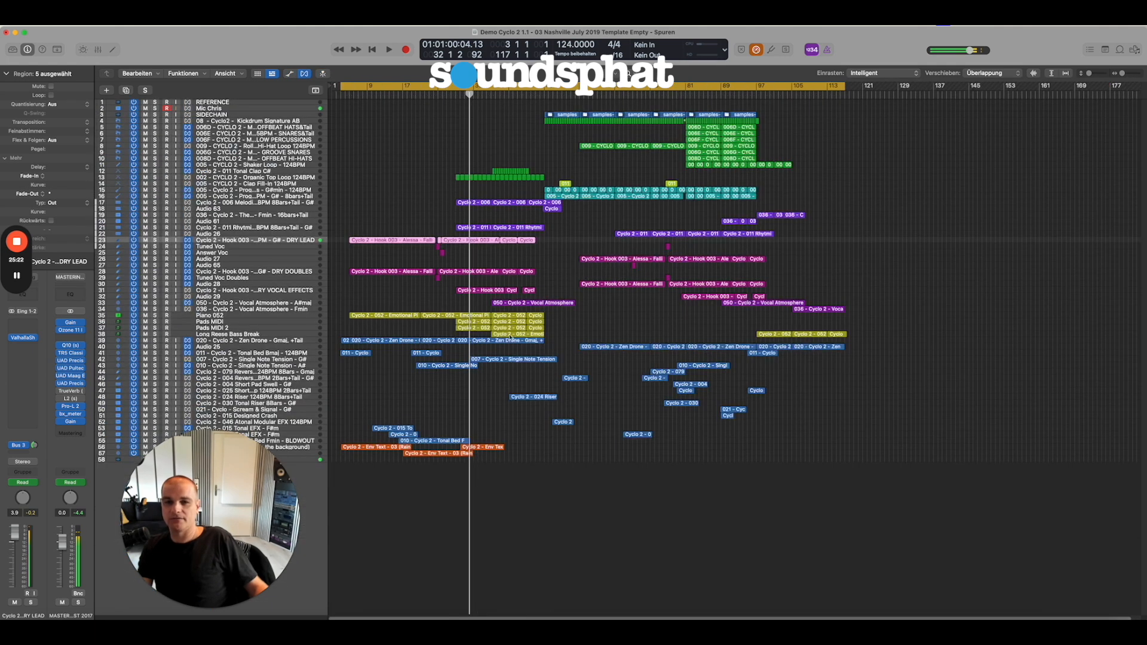
{"action": "left_click_drag", "start_coordinate": [879, 310], "coordinate": [330, 220]}
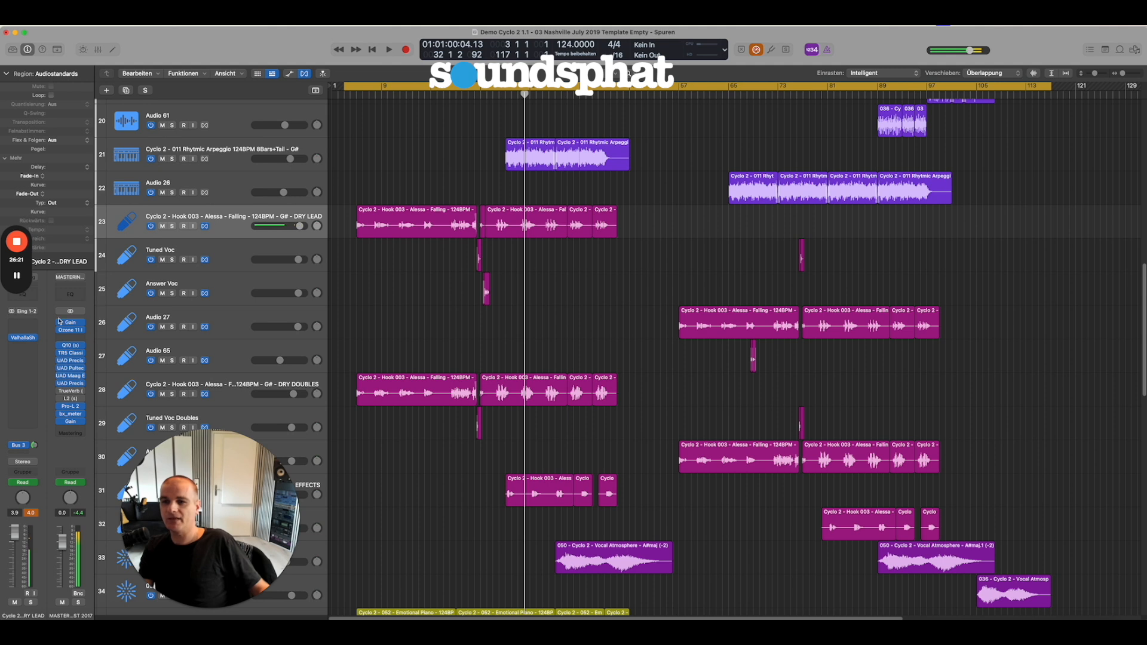
Examine the ValhallaShimmer reverb settings on the Hook 003 DRY LEAD track.
{"action": "left_click", "coordinate": [27, 341]}
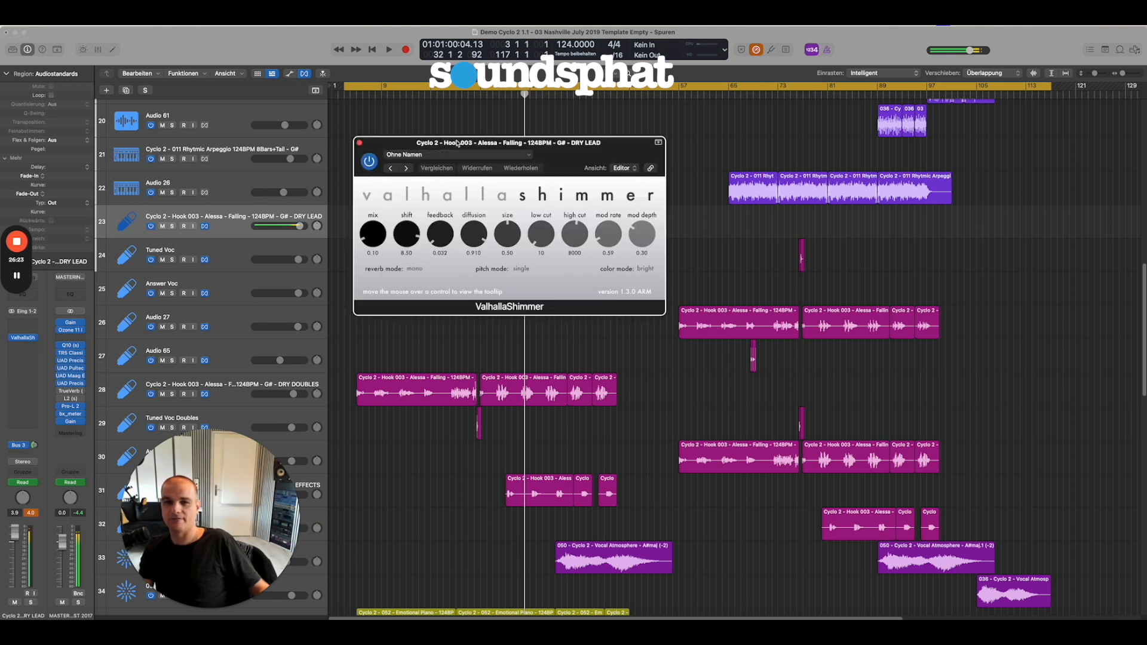
{"action": "left_click_drag", "start_coordinate": [372, 149], "coordinate": [519, 282]}
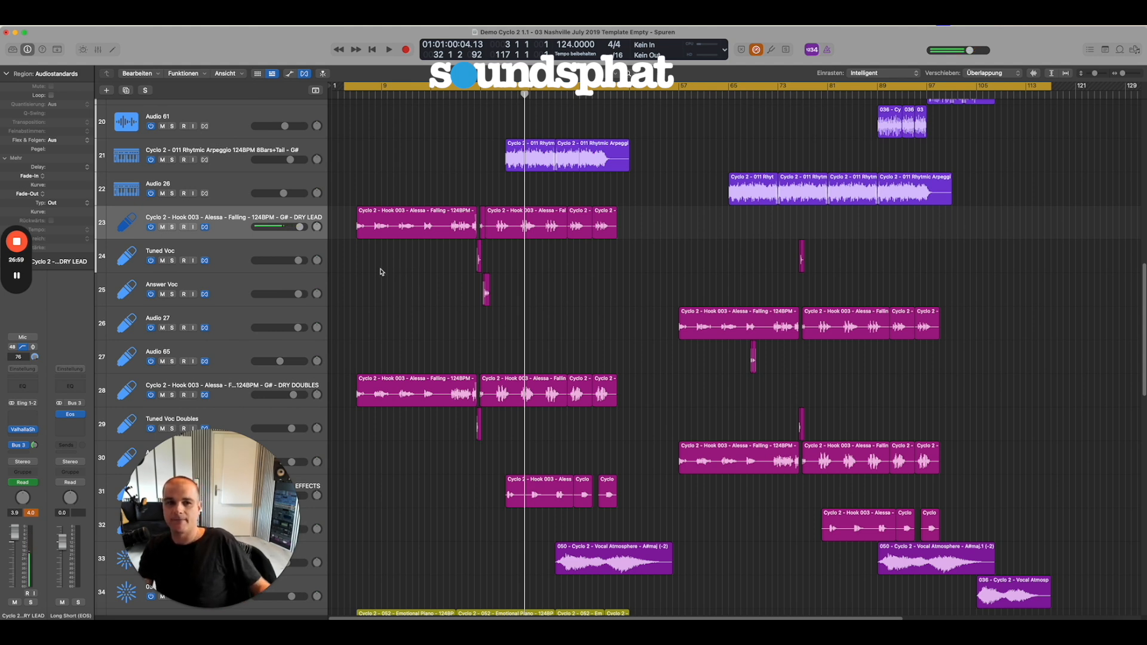
Select the Tuned Voc track and examine its short regions around bar 24 beside the dry lead vocal.
{"action": "left_click", "coordinate": [224, 232]}
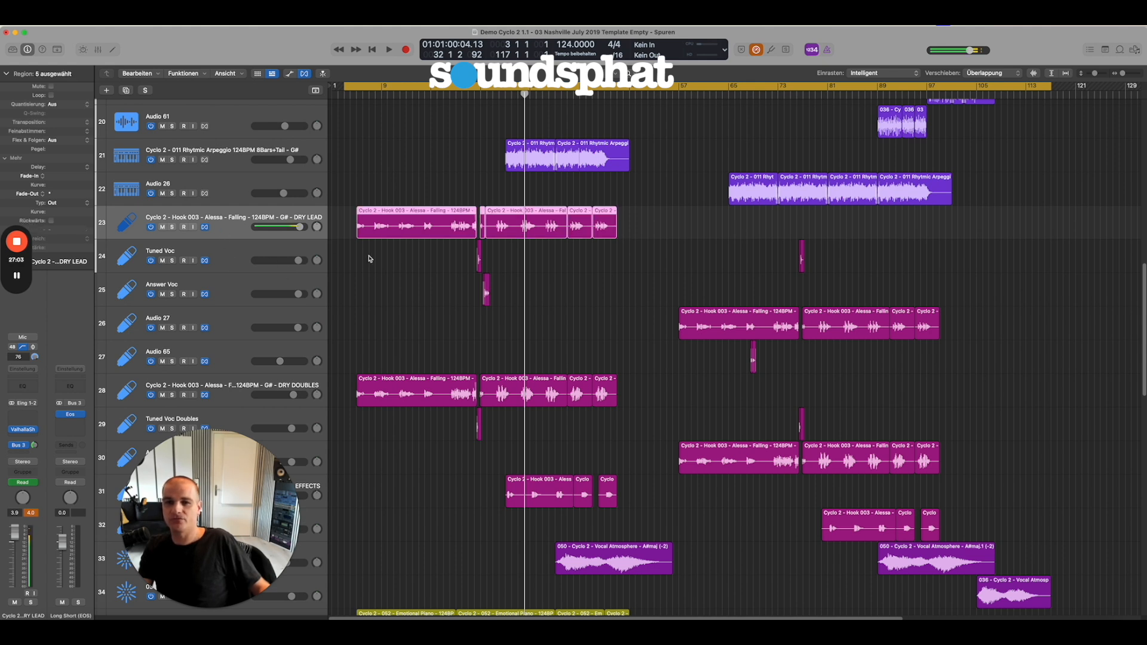
{"action": "left_click", "coordinate": [239, 253]}
{"action": "left_click_drag", "start_coordinate": [455, 292], "coordinate": [533, 211]}
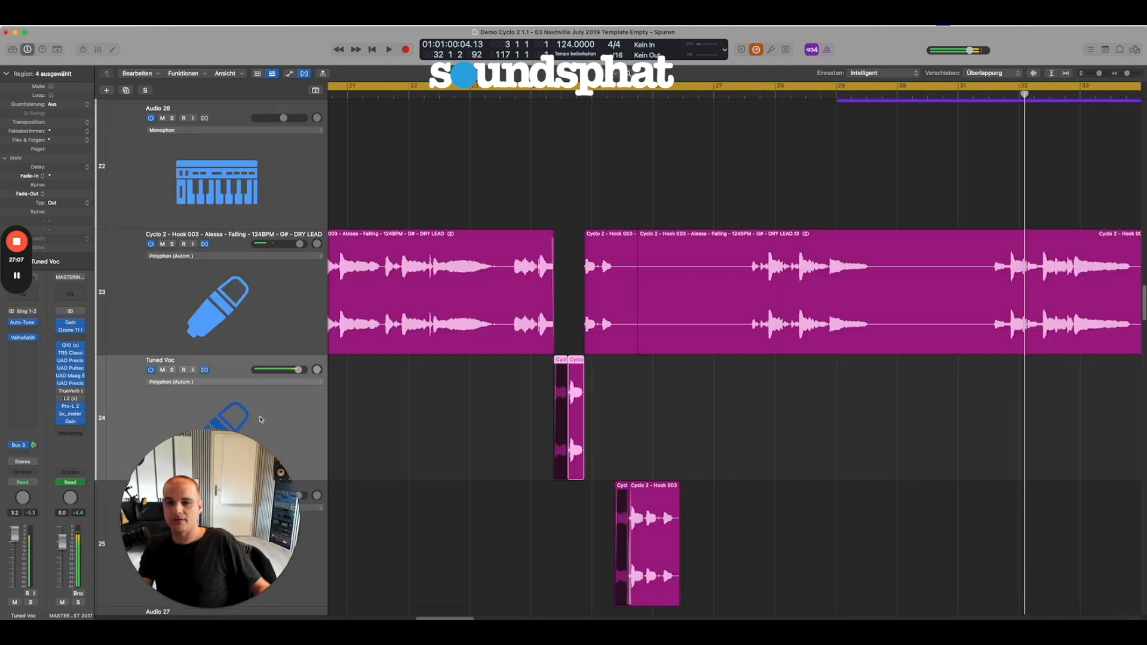
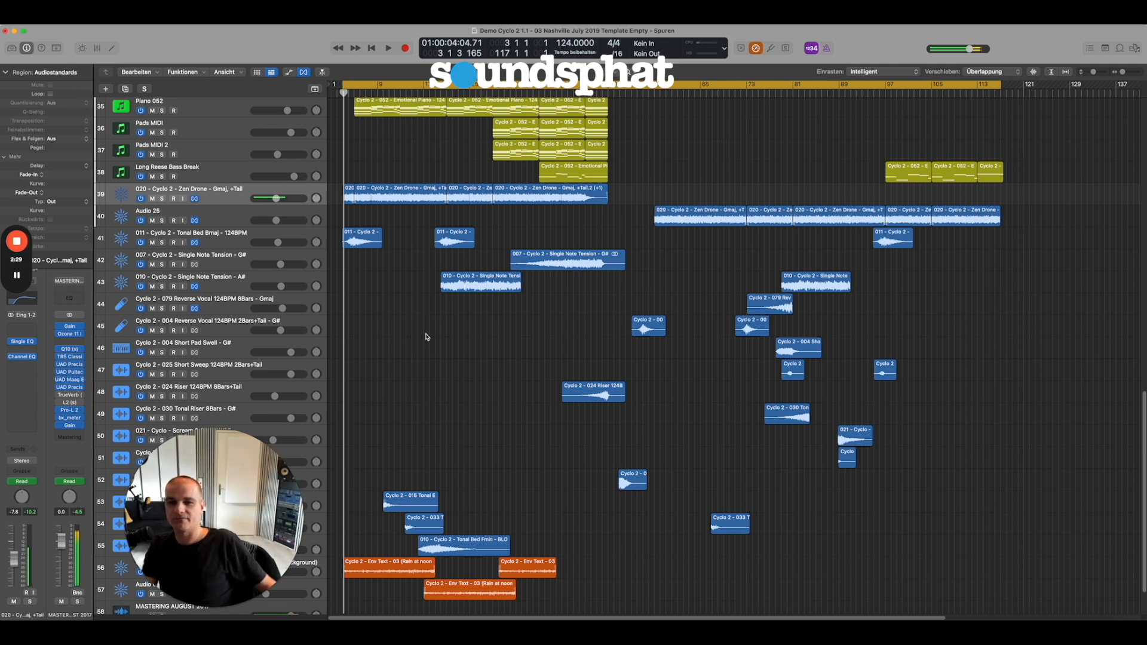
Select the 020 Zen Drone - Gmaj track, show the automation curves and switch its lane to Single EQ Frequency.
{"action": "scroll", "coordinate": [412, 340], "scroll_direction": "up", "scroll_amount": 2}
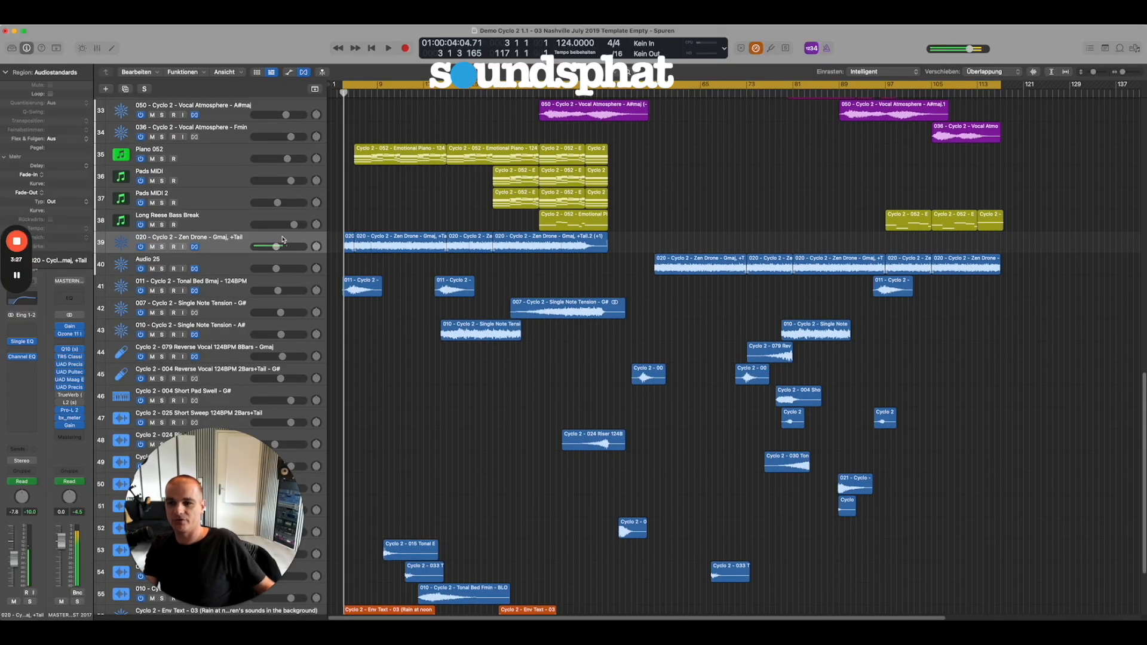
{"action": "left_click", "coordinate": [229, 241]}
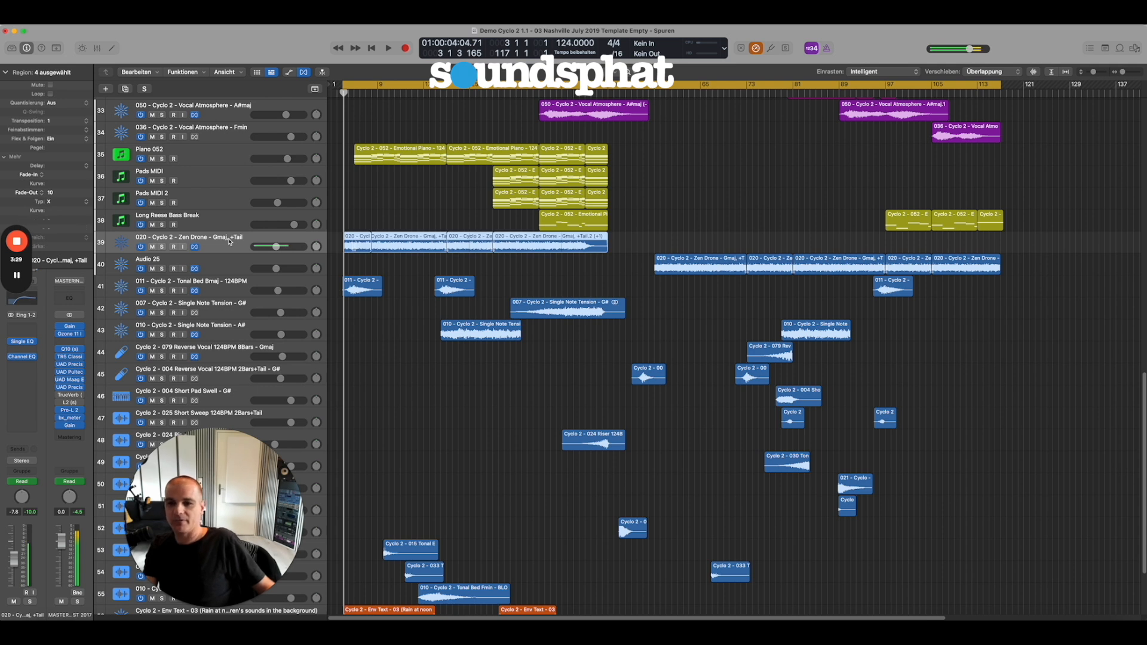
{"action": "key", "text": "a"}
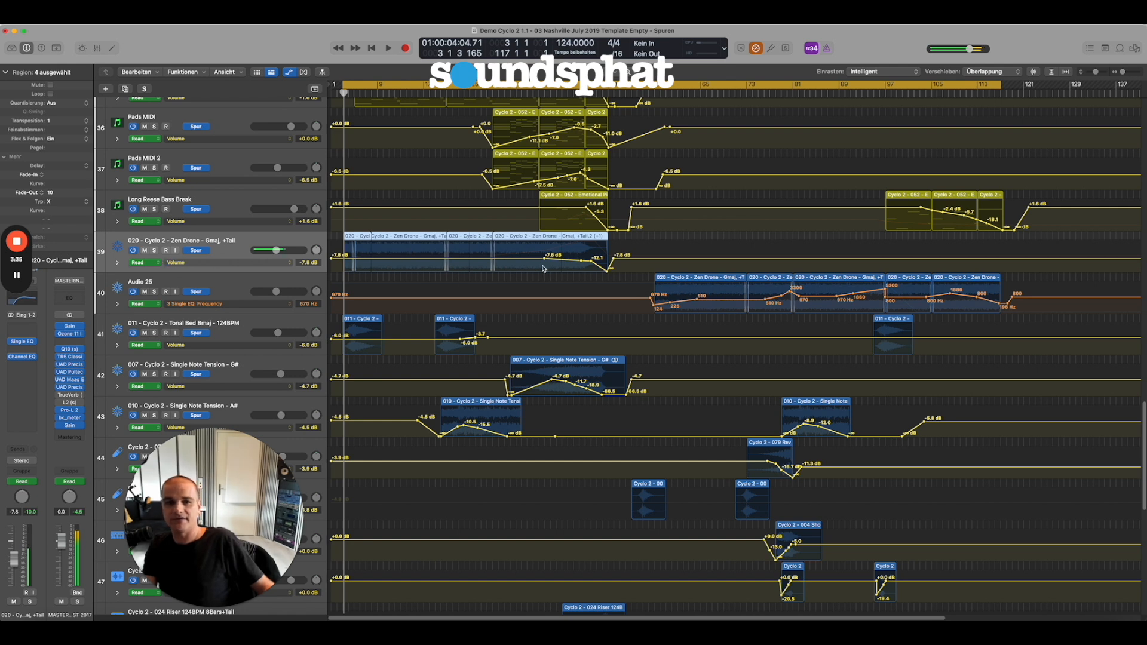
{"action": "left_click", "coordinate": [184, 268]}
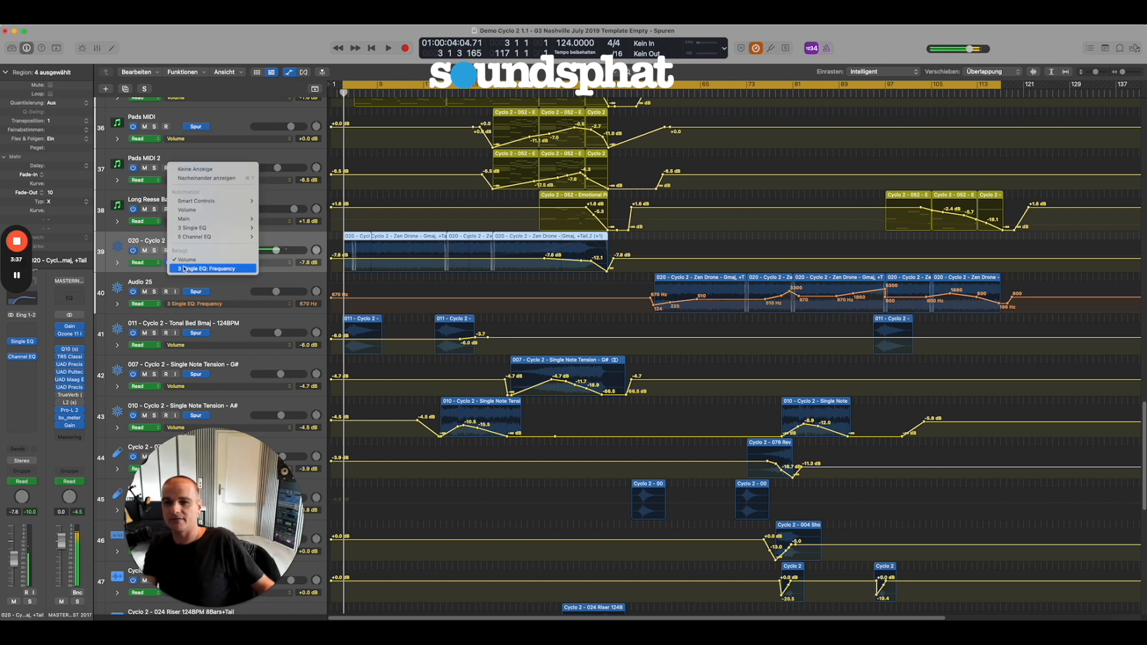
{"action": "left_click", "coordinate": [185, 269]}
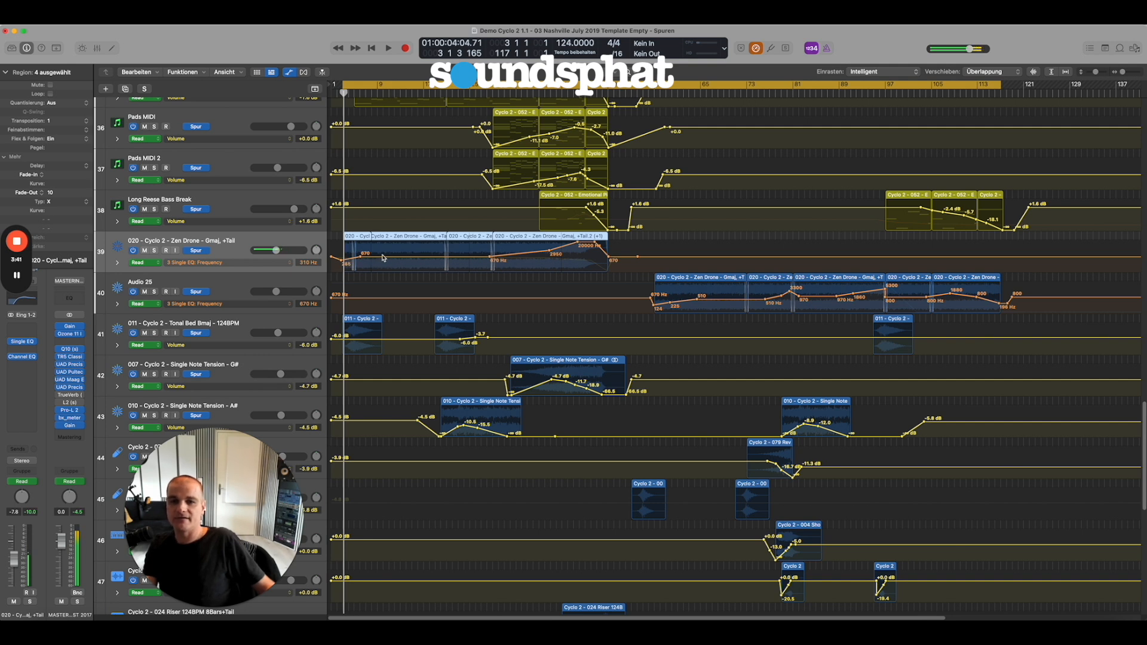
Inspect the Single Band EQ settings on the Zen Drone track and select Audio 25 to compare its frequency automation and effects.
{"action": "left_click", "coordinate": [23, 342]}
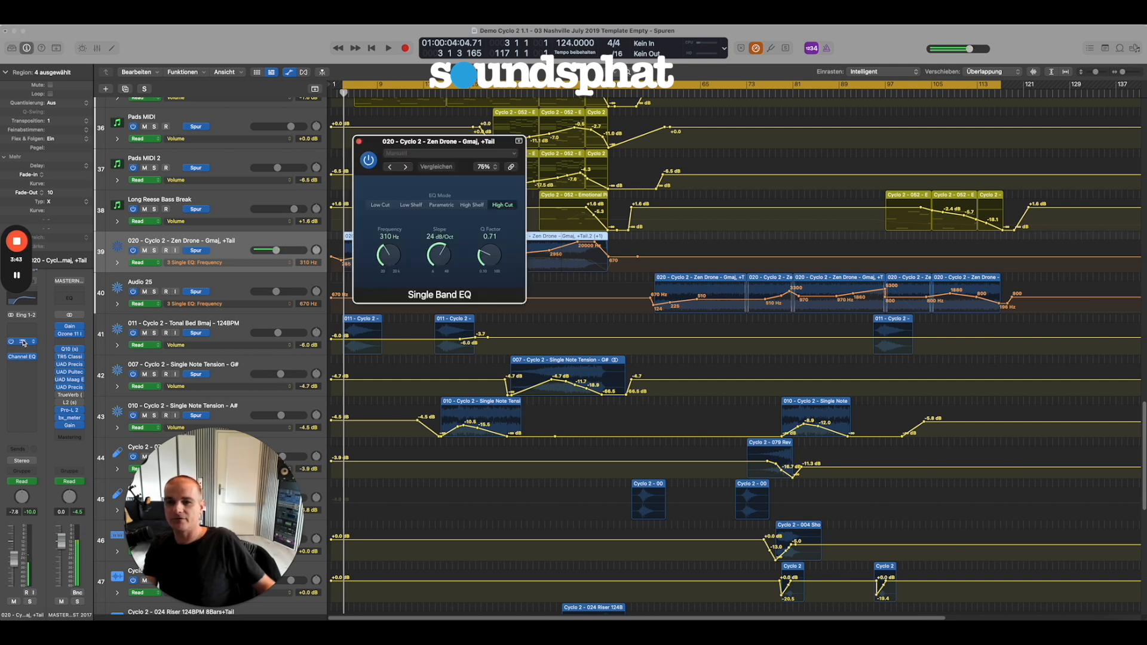
{"action": "left_click_drag", "start_coordinate": [376, 143], "coordinate": [794, 206]}
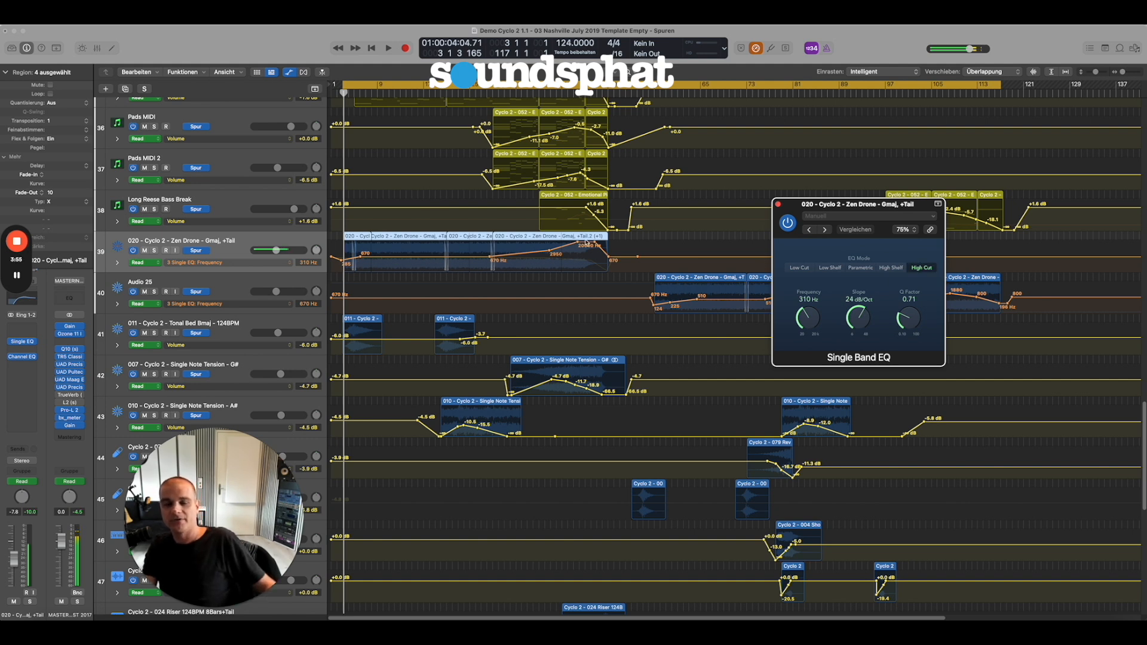
{"action": "left_click_drag", "start_coordinate": [815, 211], "coordinate": [412, 118]}
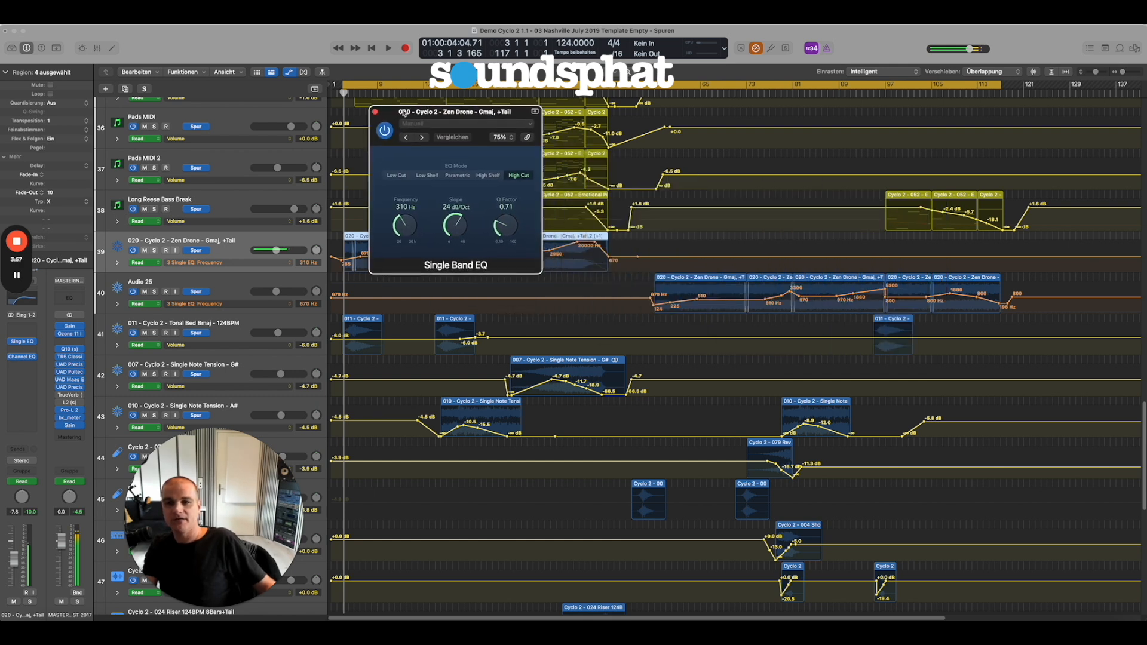
{"action": "left_click", "coordinate": [238, 280]}
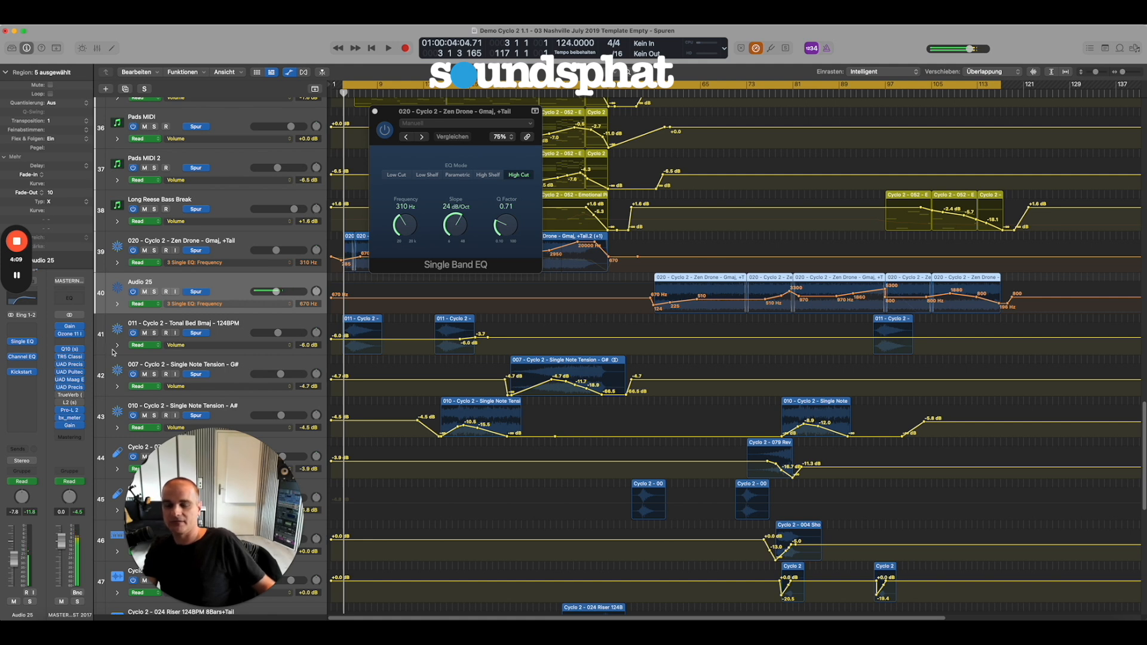
{"action": "mouse_move", "coordinate": [34, 375]}
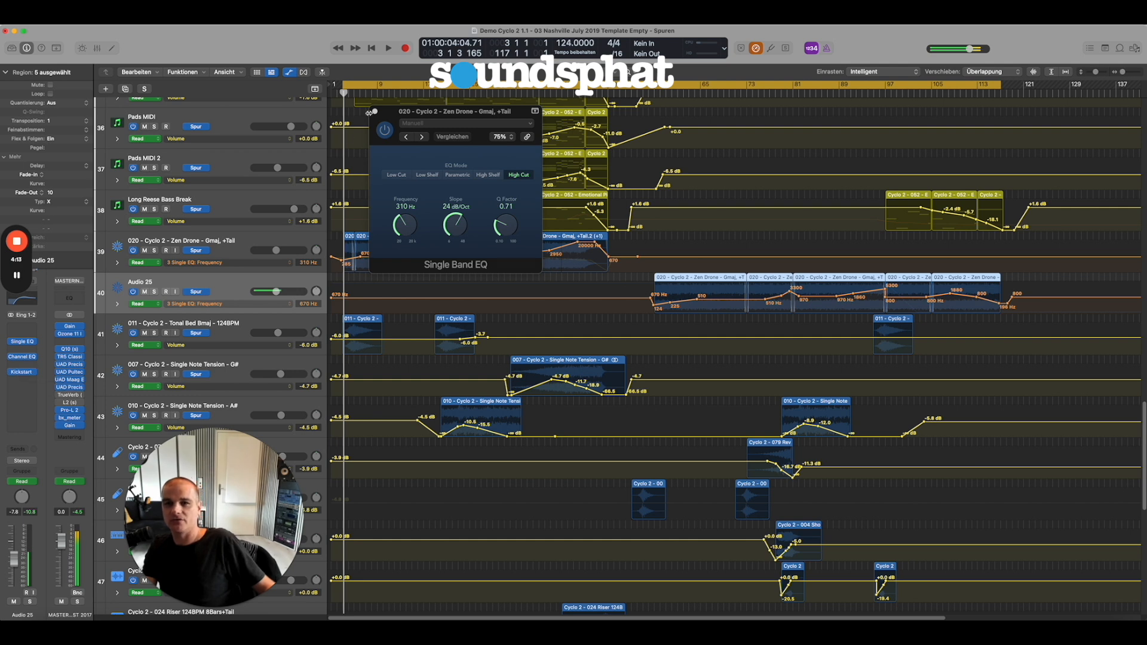
Examine the Channel EQ curve on the Zen Drone track and close both EQ windows.
{"action": "left_click", "coordinate": [225, 243]}
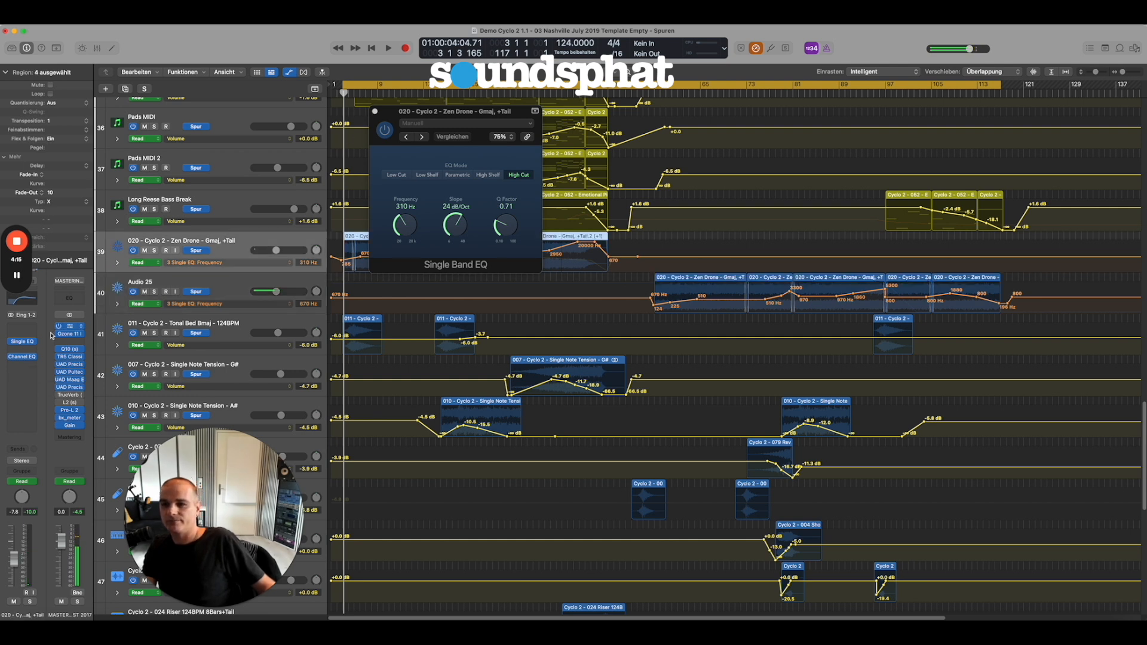
{"action": "left_click", "coordinate": [24, 358]}
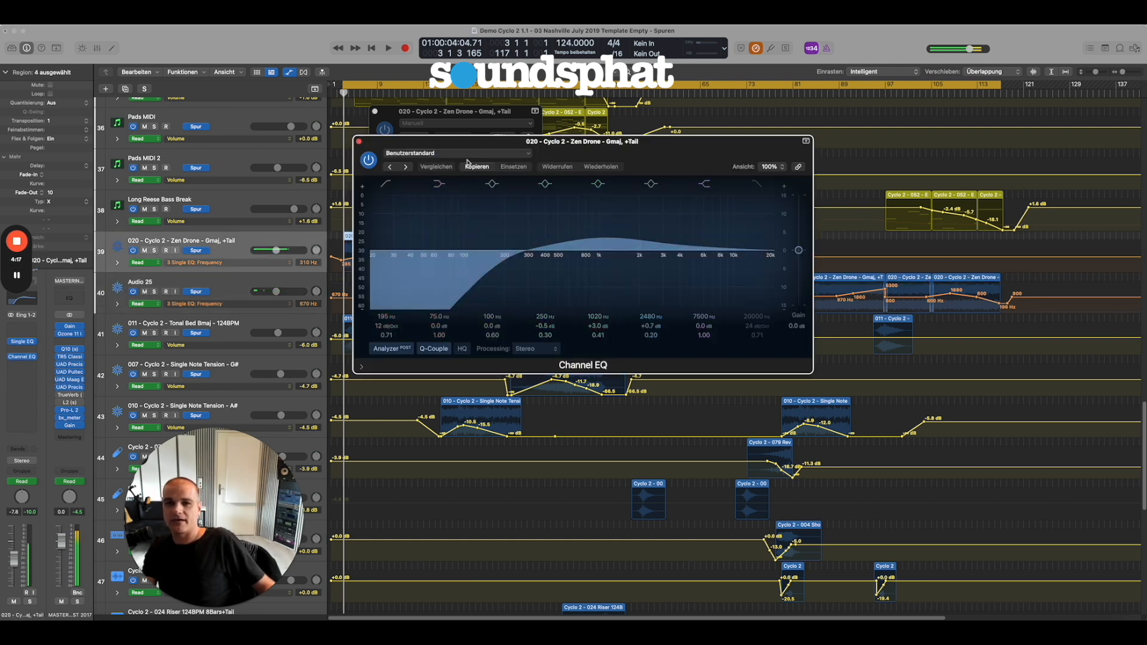
{"action": "left_click_drag", "start_coordinate": [448, 146], "coordinate": [704, 225]}
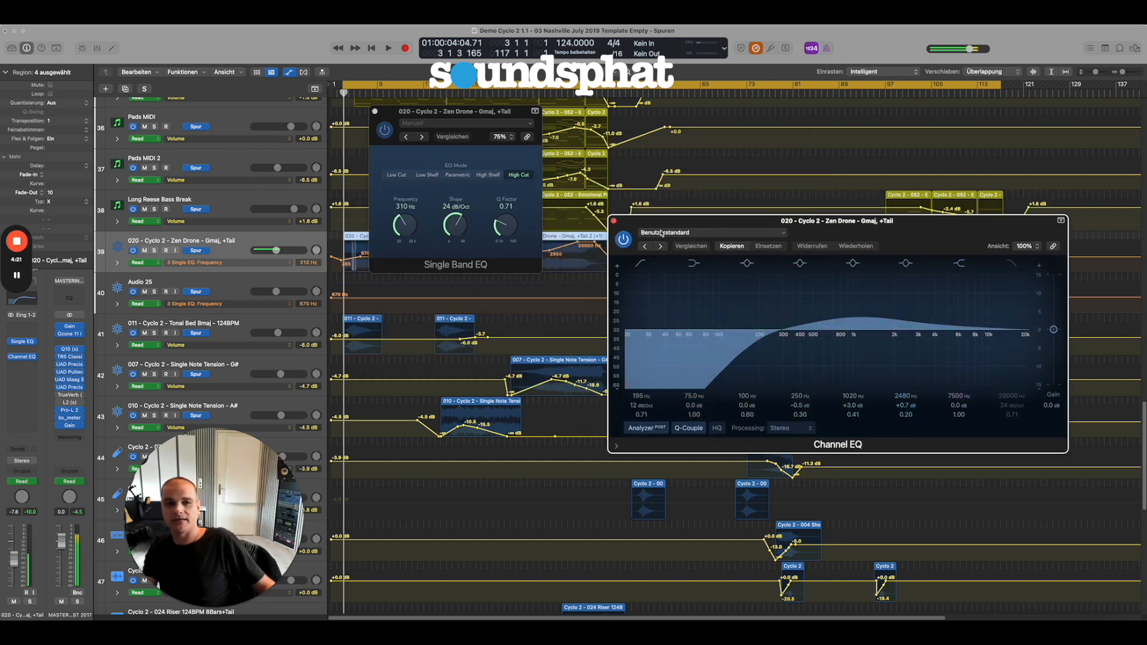
{"action": "left_click", "coordinate": [613, 222]}
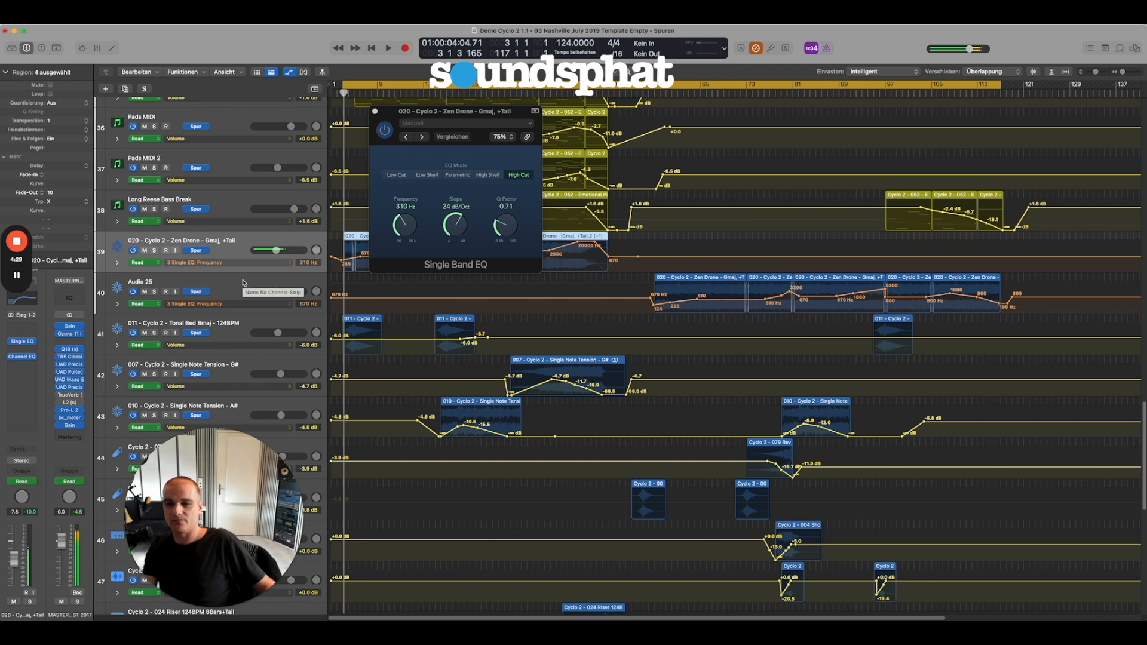
{"action": "left_click", "coordinate": [375, 111]}
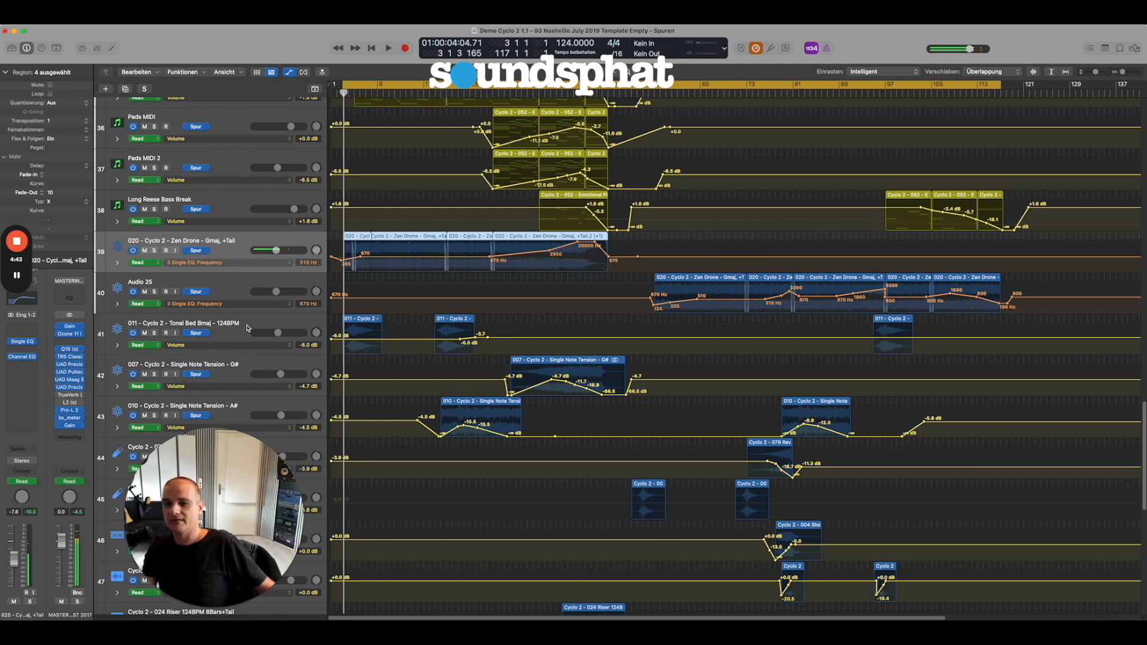
Select the 007 Single Note Tension - G# and 010 Single Note Tension - A# tracks in turn to review their volume automation.
{"action": "scroll", "coordinate": [247, 328], "scroll_direction": "down", "scroll_amount": 1}
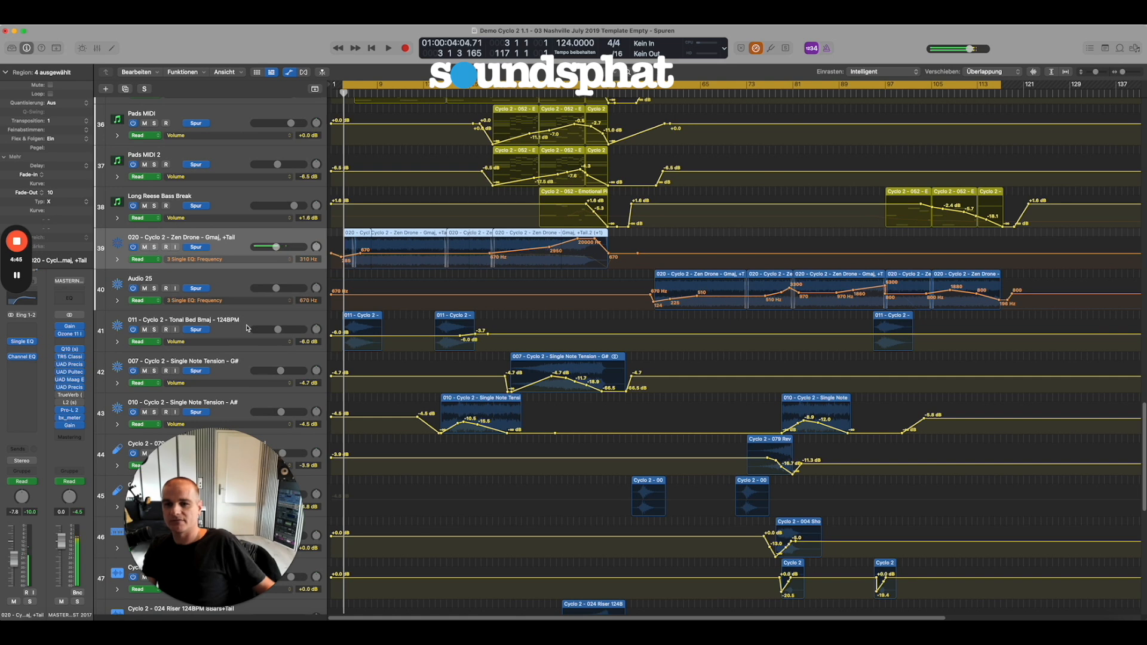
{"action": "left_click", "coordinate": [225, 318]}
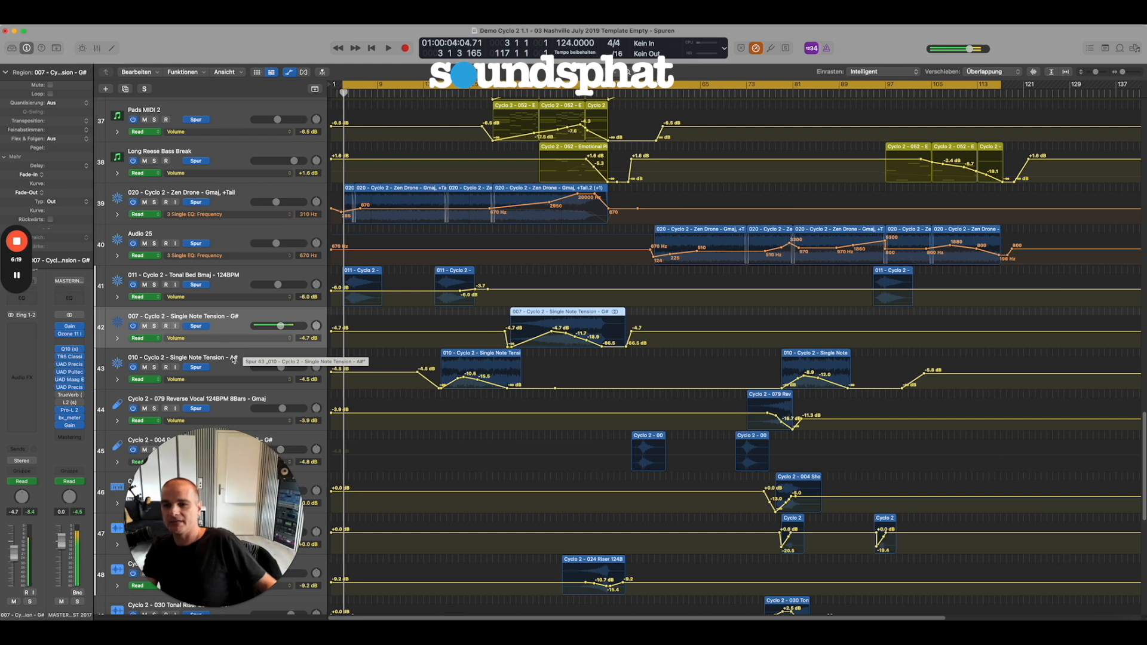
{"action": "left_click", "coordinate": [233, 358]}
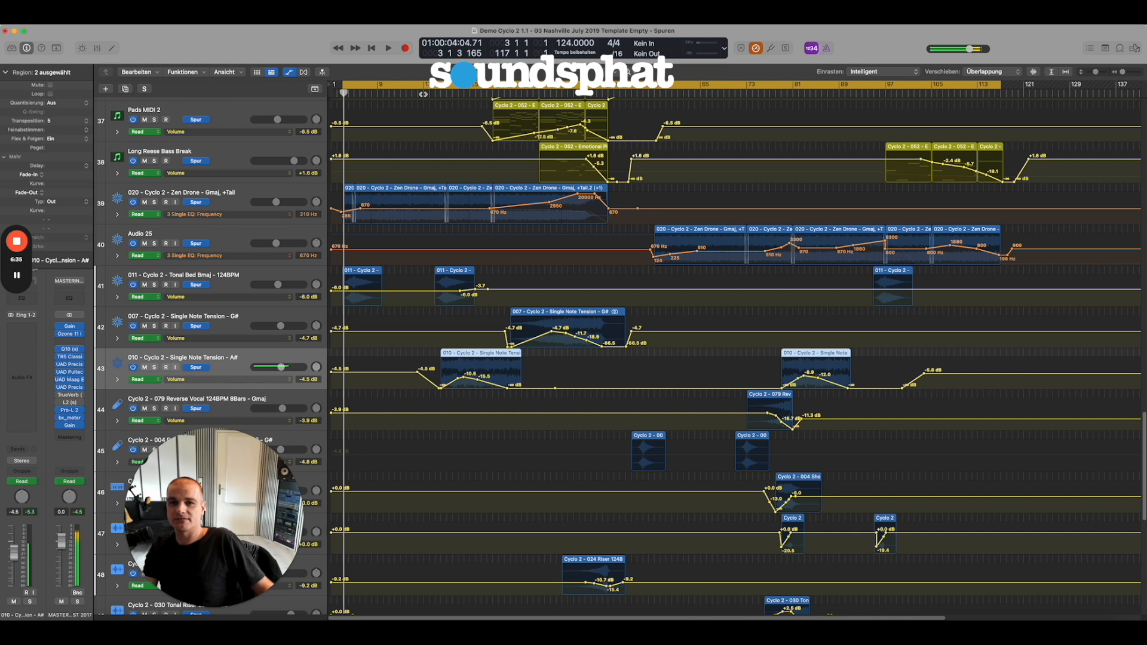
Play the arrangement and briefly solo the A# and G# Single Note Tension tracks in turn, stopping playback after comparing them in the mix.
{"action": "key", "text": "space"}
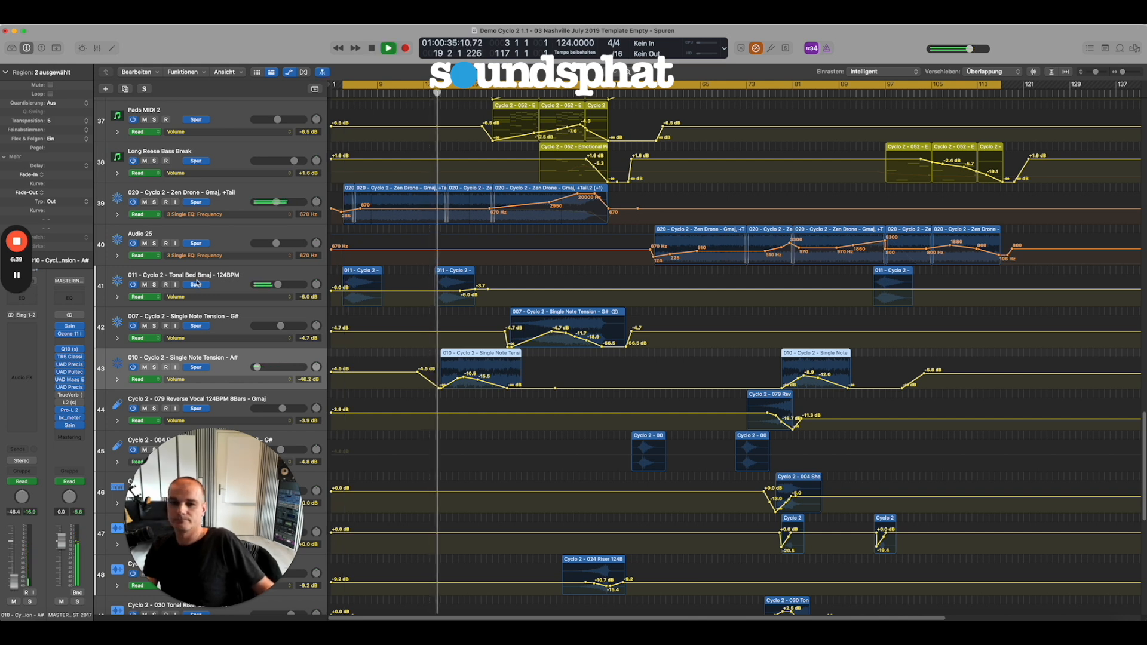
{"action": "left_click", "coordinate": [154, 368]}
{"action": "left_click", "coordinate": [154, 367]}
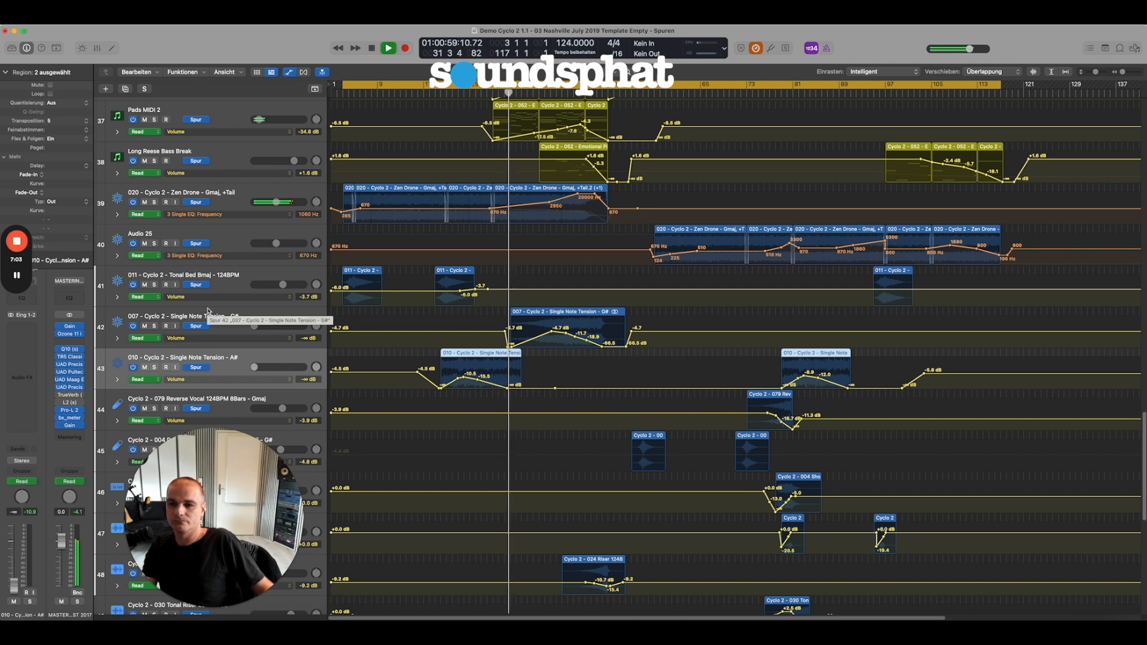
{"action": "left_click", "coordinate": [154, 327]}
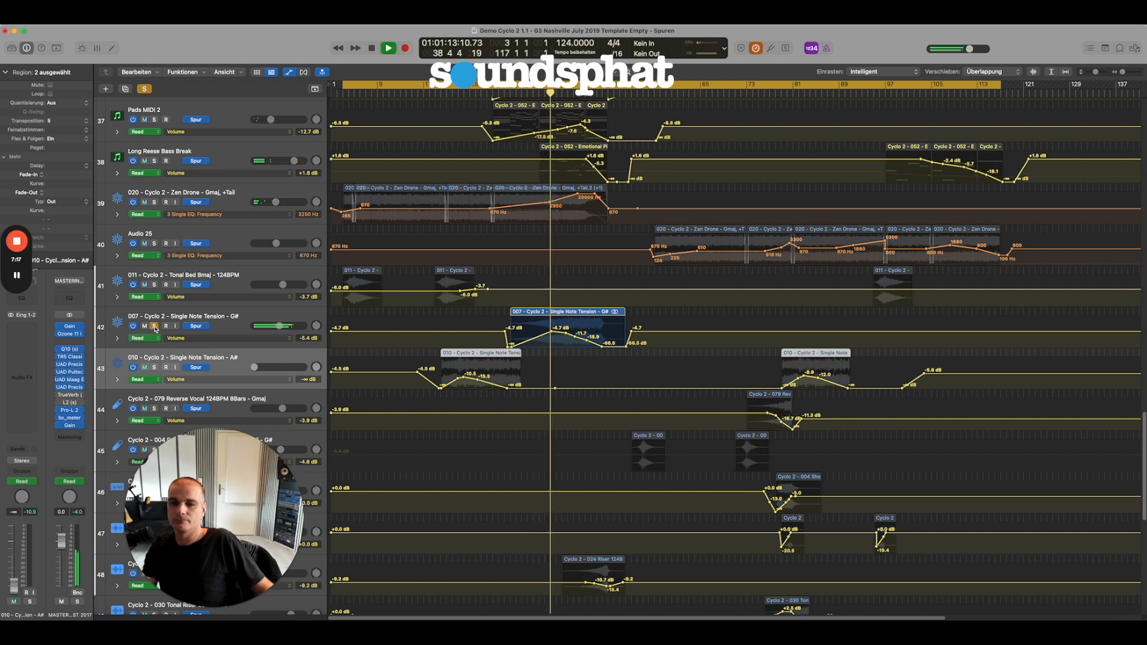
{"action": "left_click", "coordinate": [155, 327]}
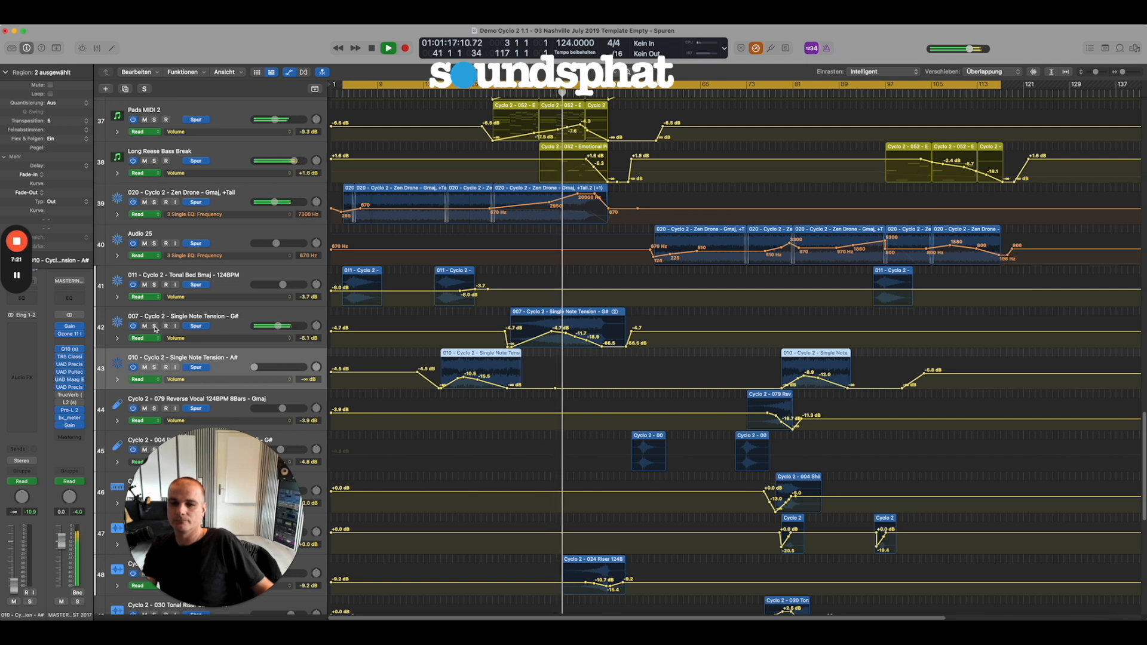
{"action": "key", "text": "space"}
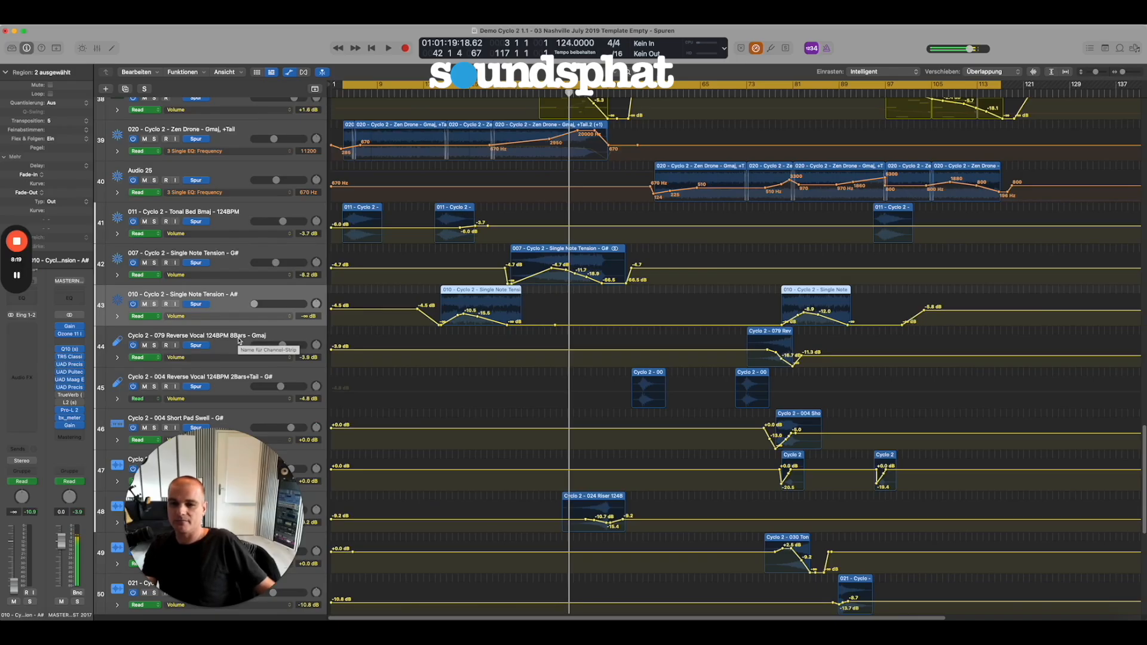
Select the 079 Reverse Vocal - Gmaj track and audition it from about bar 76, soloed and in the mix.
{"action": "left_click", "coordinate": [238, 341]}
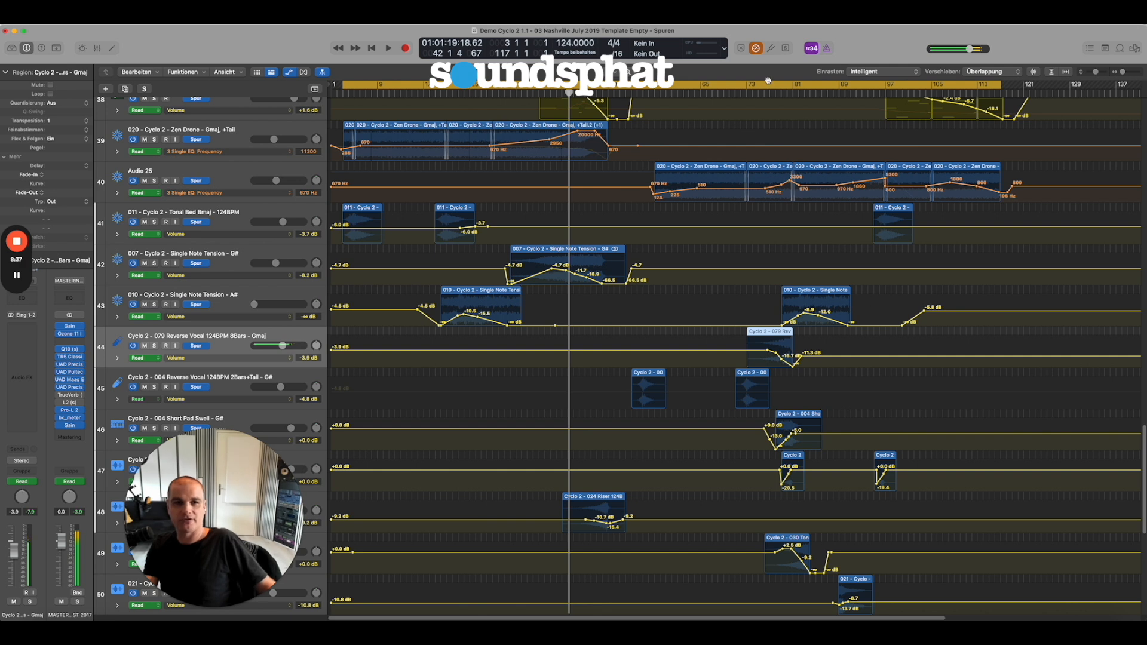
{"action": "double_click", "coordinate": [768, 94]}
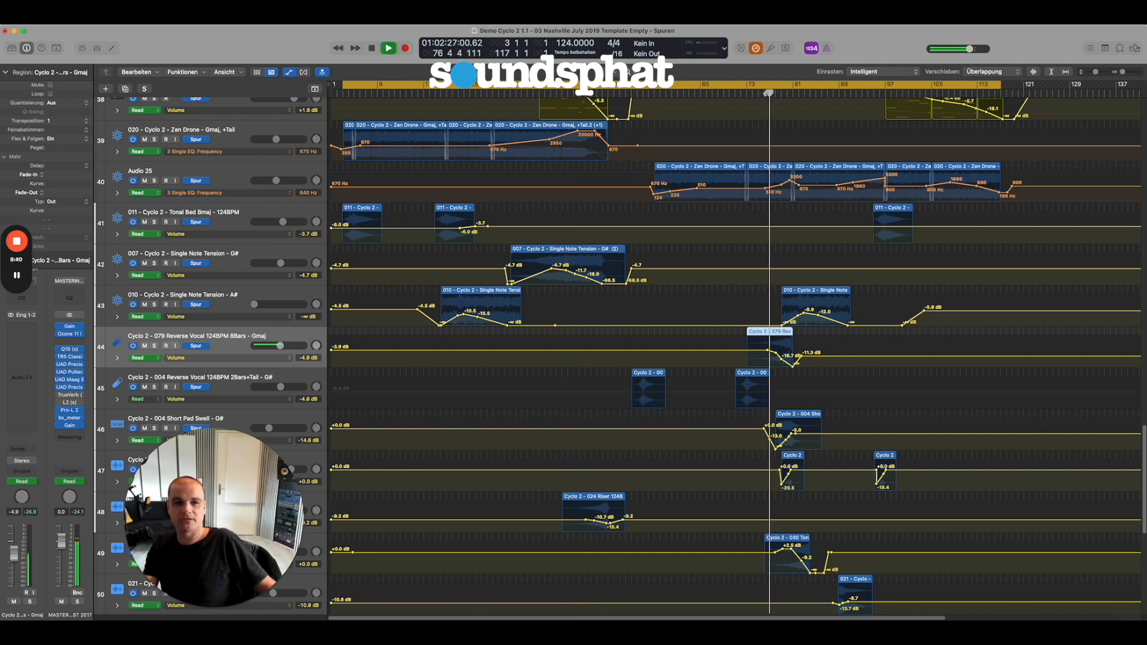
{"action": "left_click", "coordinate": [154, 346]}
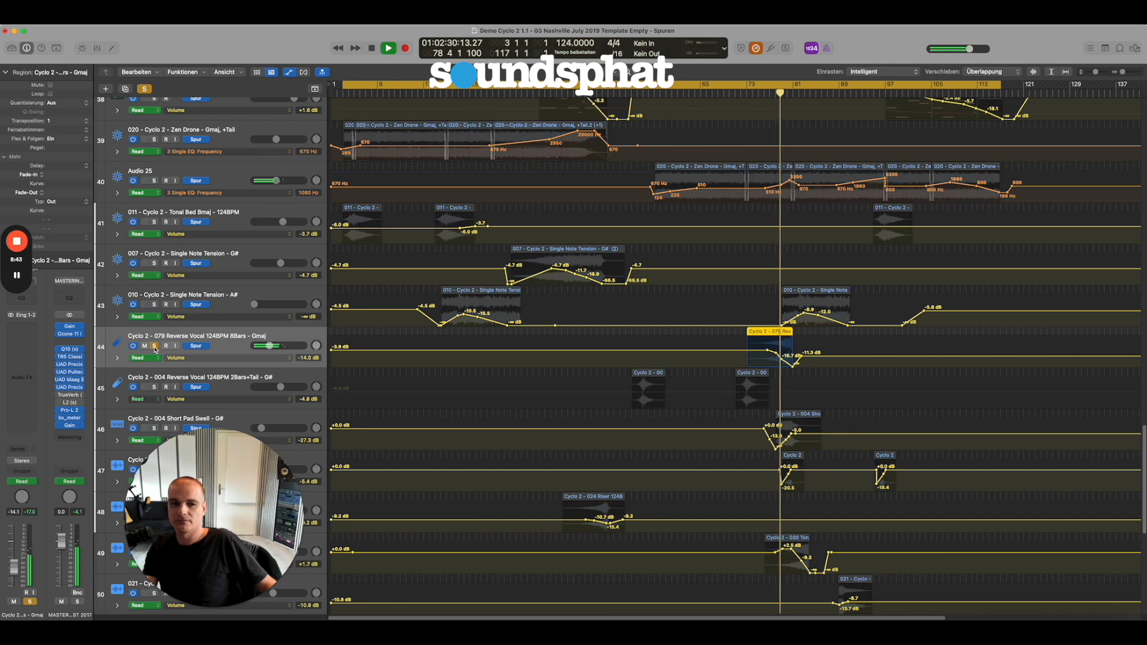
{"action": "left_click", "coordinate": [155, 347]}
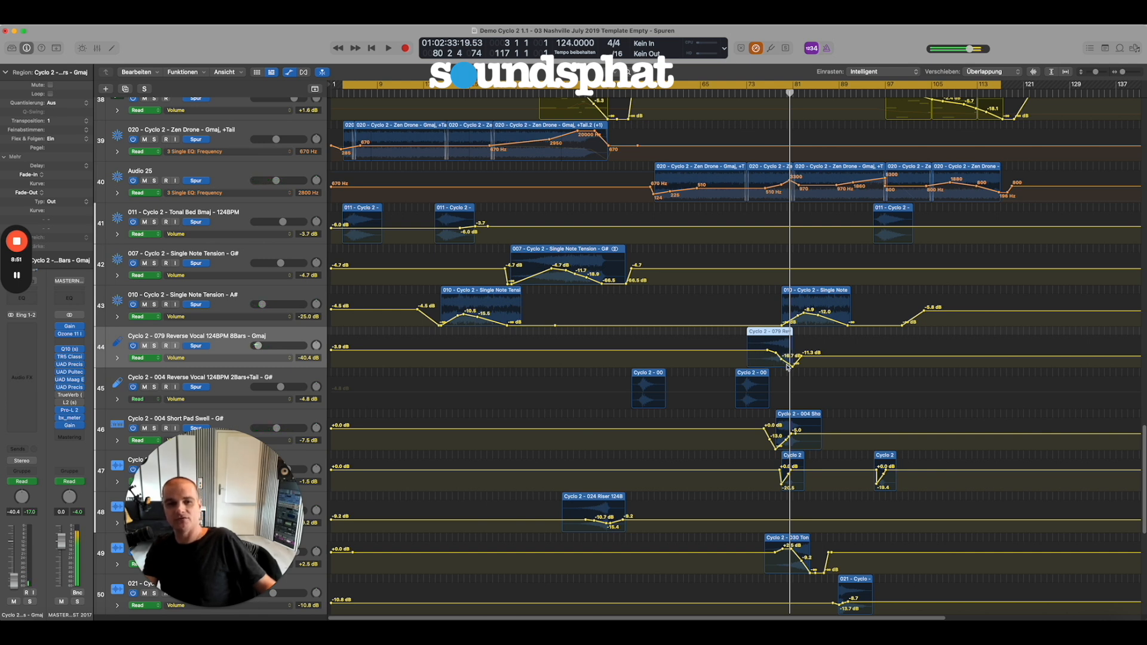
Hide the automation curves, reduce the track height and select the 050 Vocal Atmosphere - A#maj track.
{"action": "scroll", "coordinate": [795, 441], "scroll_direction": "down", "scroll_amount": 1}
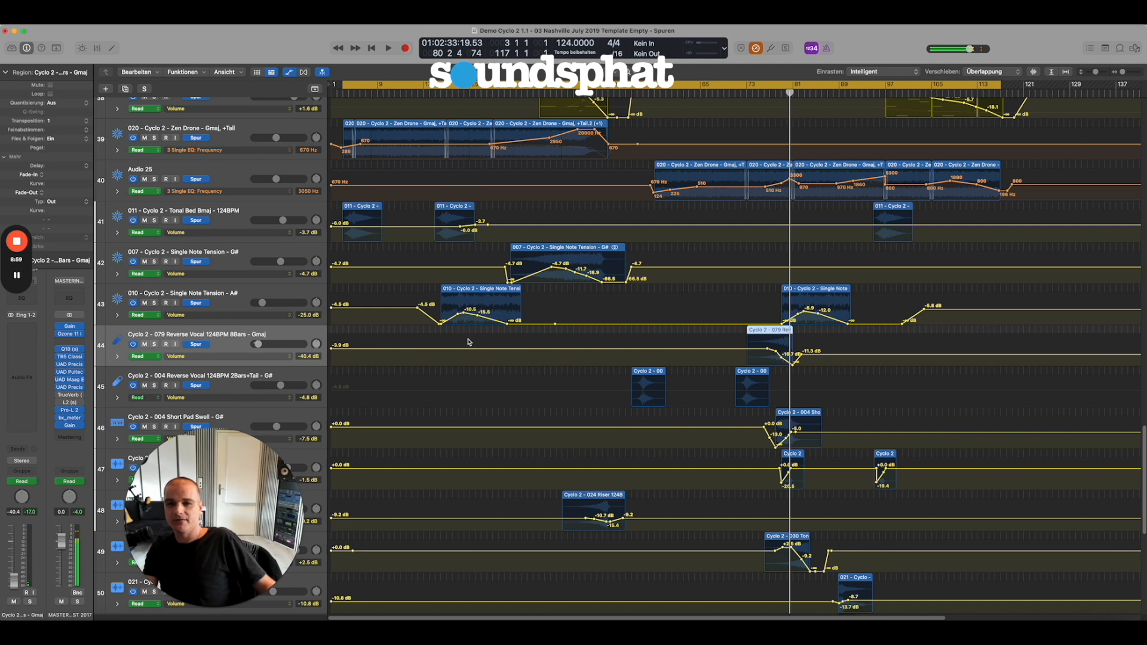
{"action": "scroll", "coordinate": [394, 385], "scroll_direction": "down", "scroll_amount": 1}
{"action": "key", "text": "a"}
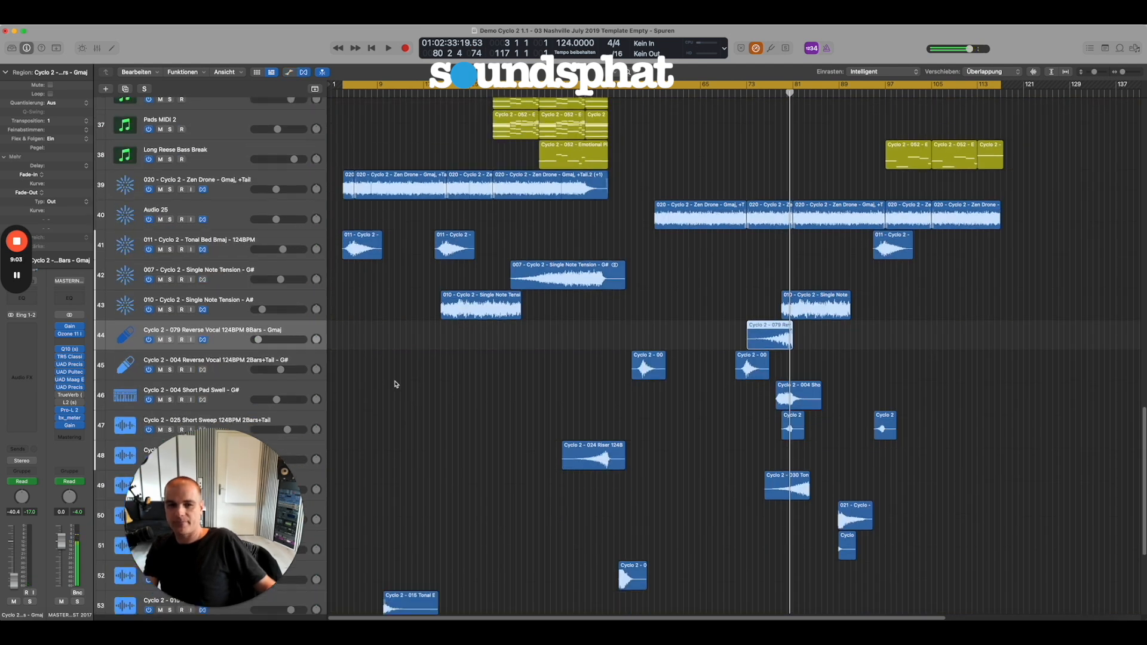
{"action": "key", "text": "super+Up"}
{"action": "scroll", "coordinate": [418, 417], "scroll_direction": "up", "scroll_amount": 3}
{"action": "scroll", "coordinate": [418, 417], "scroll_direction": "up", "scroll_amount": 3}
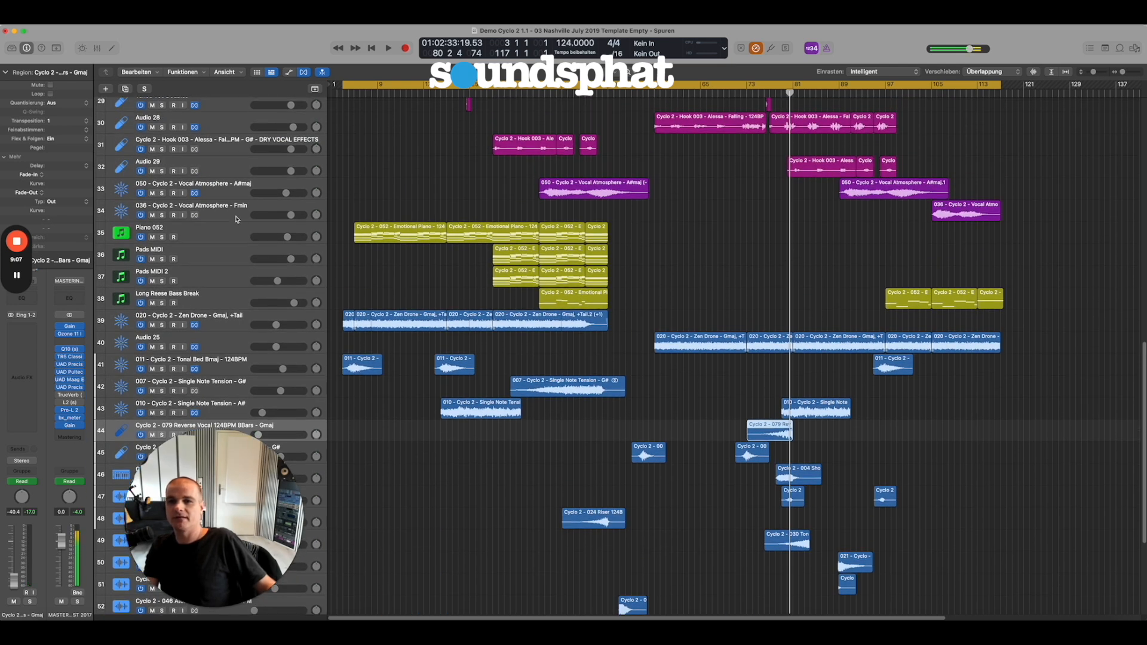
{"action": "left_click", "coordinate": [221, 192]}
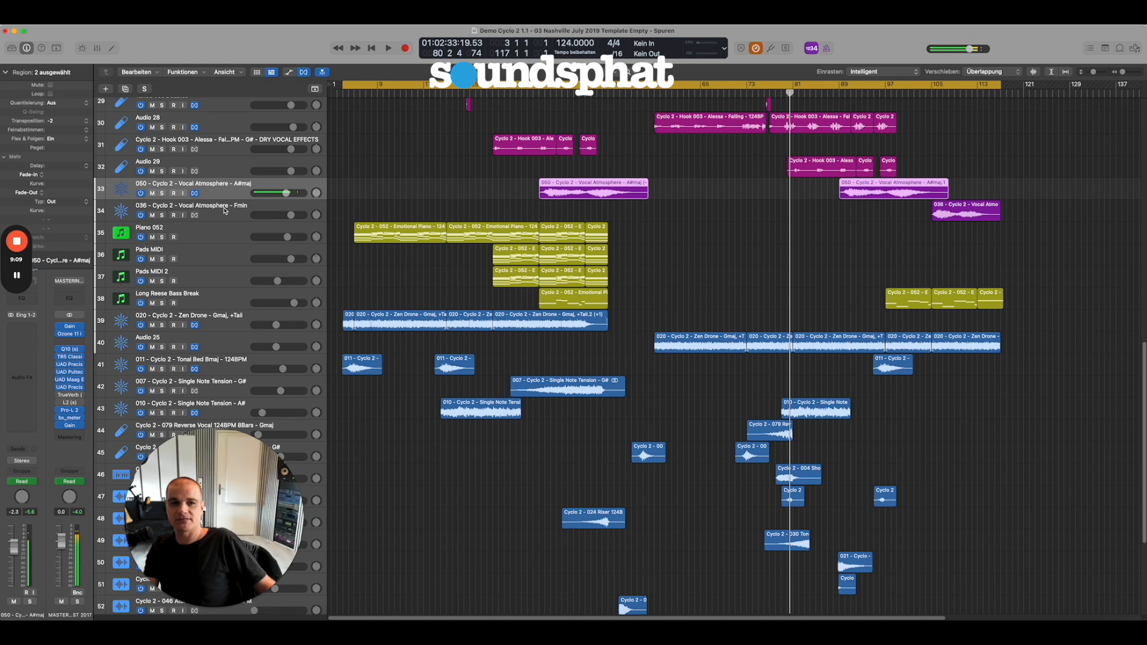
Play from about bar 89 and audition the 050 Vocal Atmosphere - A#maj track soloed and in the mix.
{"action": "scroll", "coordinate": [225, 211], "scroll_direction": "up", "scroll_amount": 1}
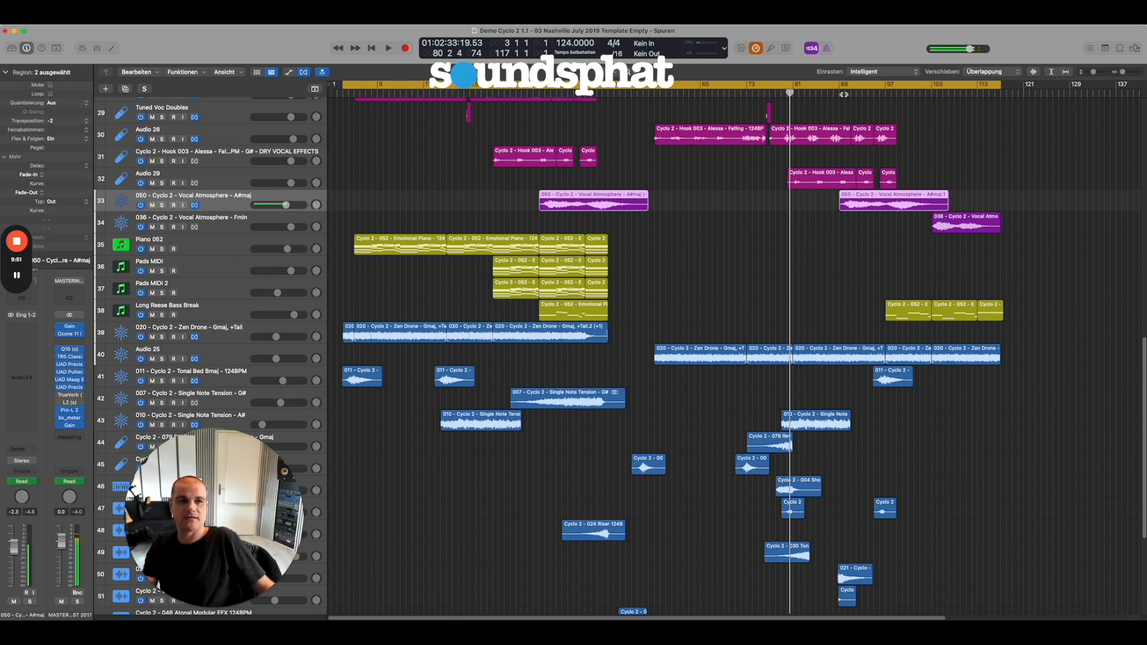
{"action": "left_click", "coordinate": [844, 94]}
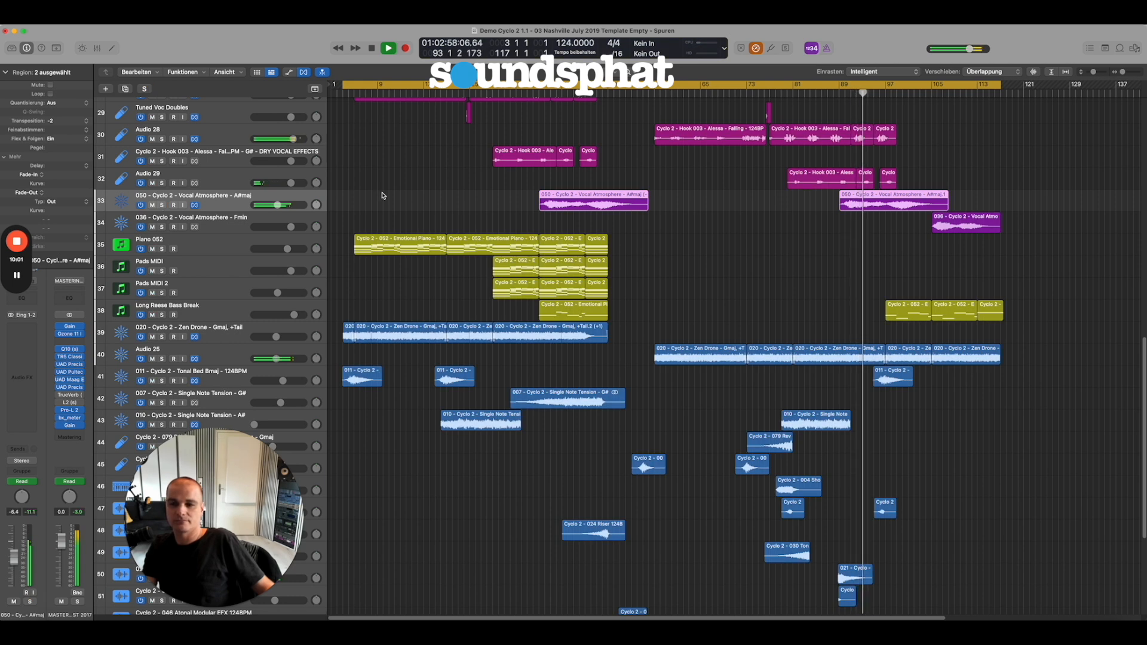
{"action": "left_click", "coordinate": [161, 205]}
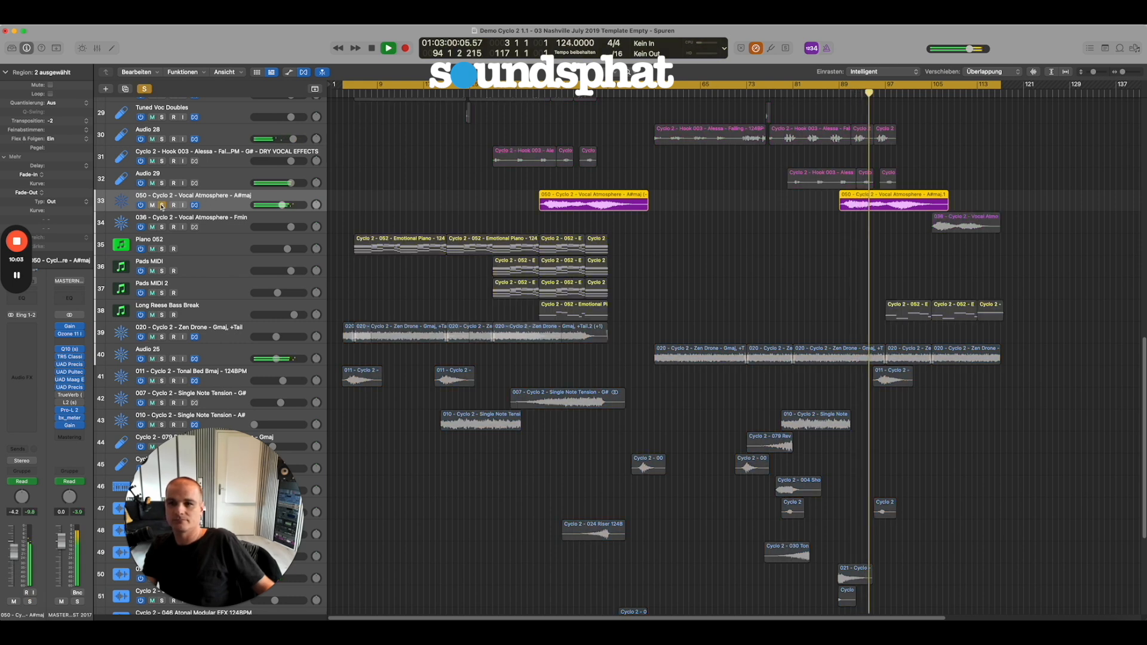
{"action": "left_click", "coordinate": [161, 205]}
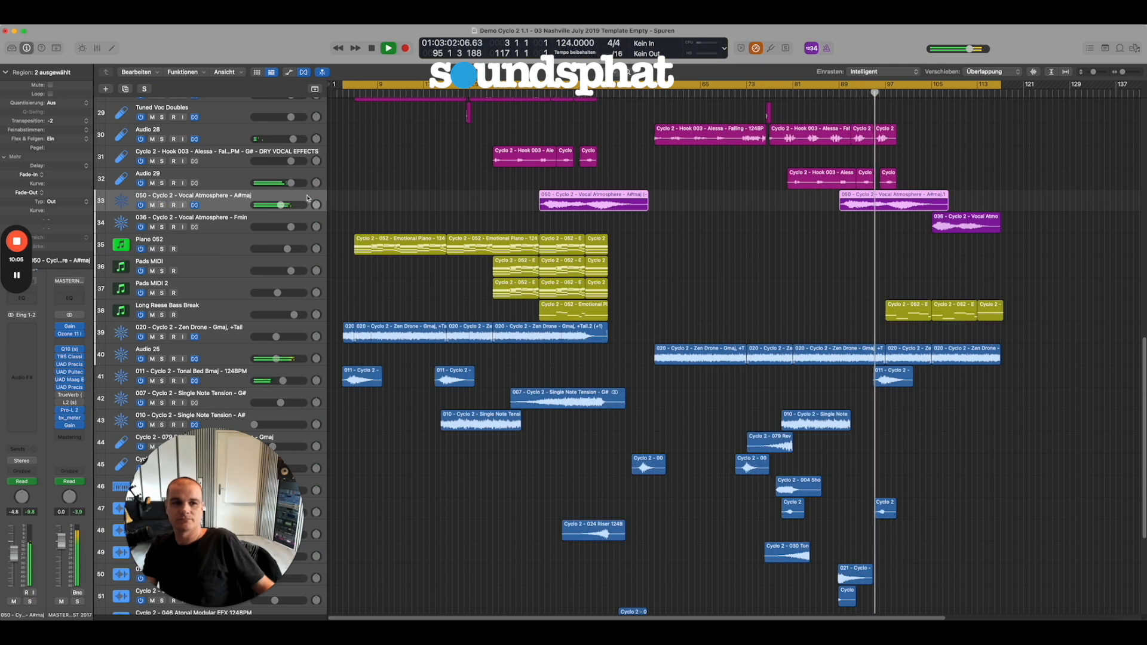
Solo and unsolo the A#maj Vocal Atmosphere track and the 036 Vocal Atmosphere - Fmin track in turn during playback.
{"action": "left_click", "coordinate": [162, 206]}
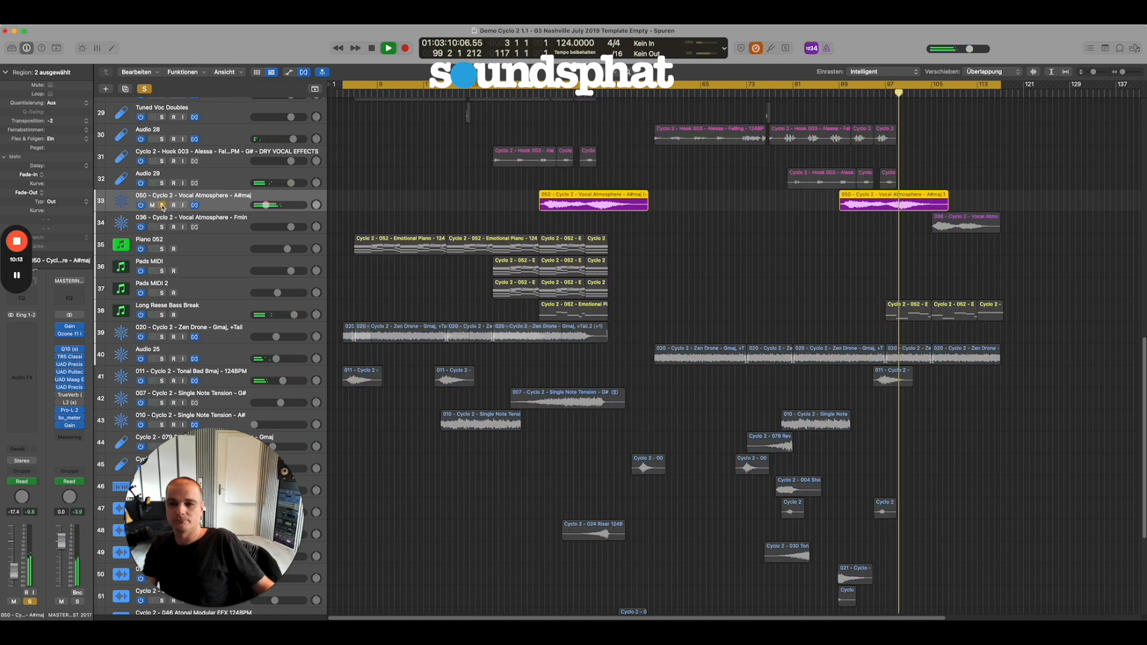
{"action": "left_click", "coordinate": [162, 206]}
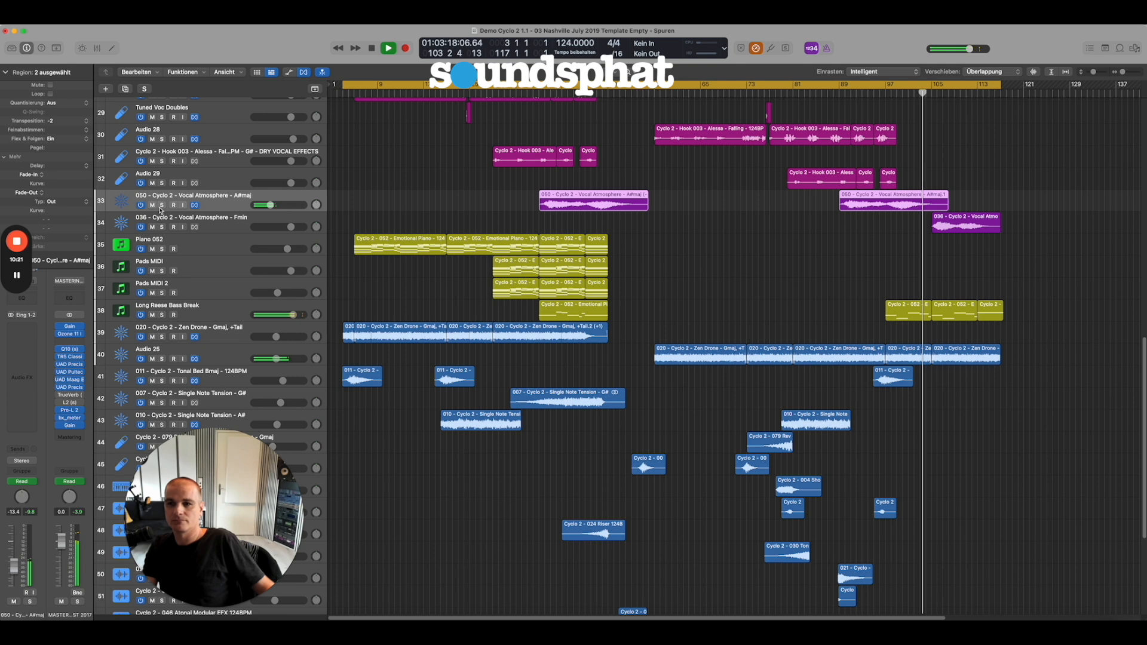
{"action": "left_click", "coordinate": [214, 219]}
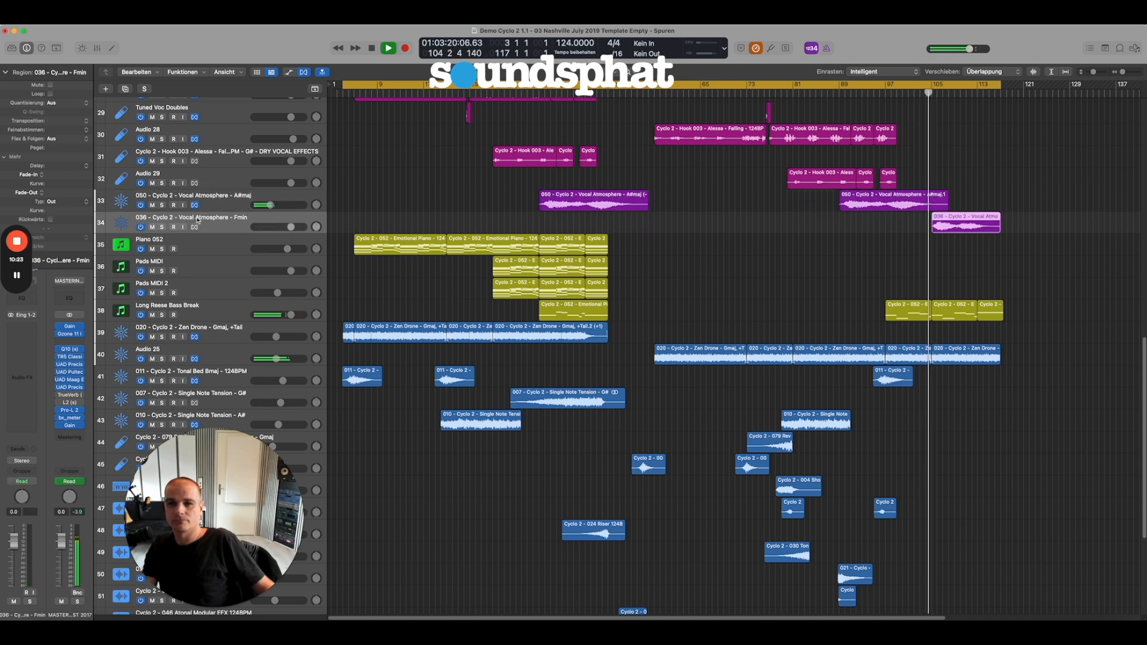
{"action": "left_click", "coordinate": [163, 228]}
{"action": "left_click", "coordinate": [163, 228]}
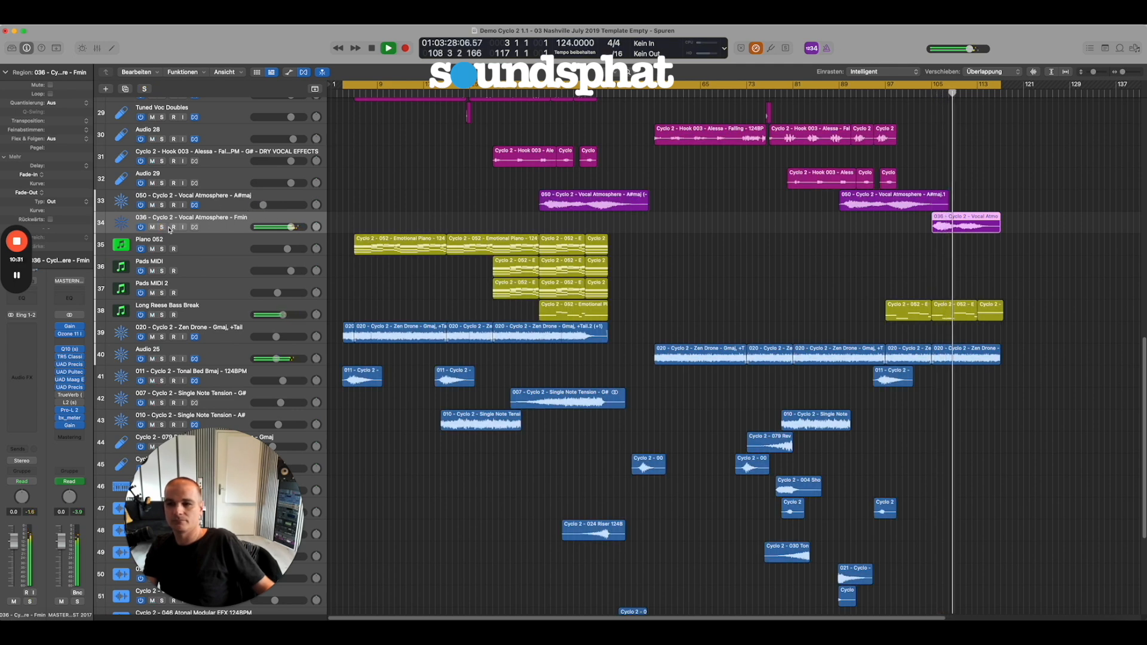
Switch between the 050 A#maj and 036 Fmin Vocal Atmosphere tracks to compare them and their regions, stopping playback near bar 113.
{"action": "left_click", "coordinate": [221, 195]}
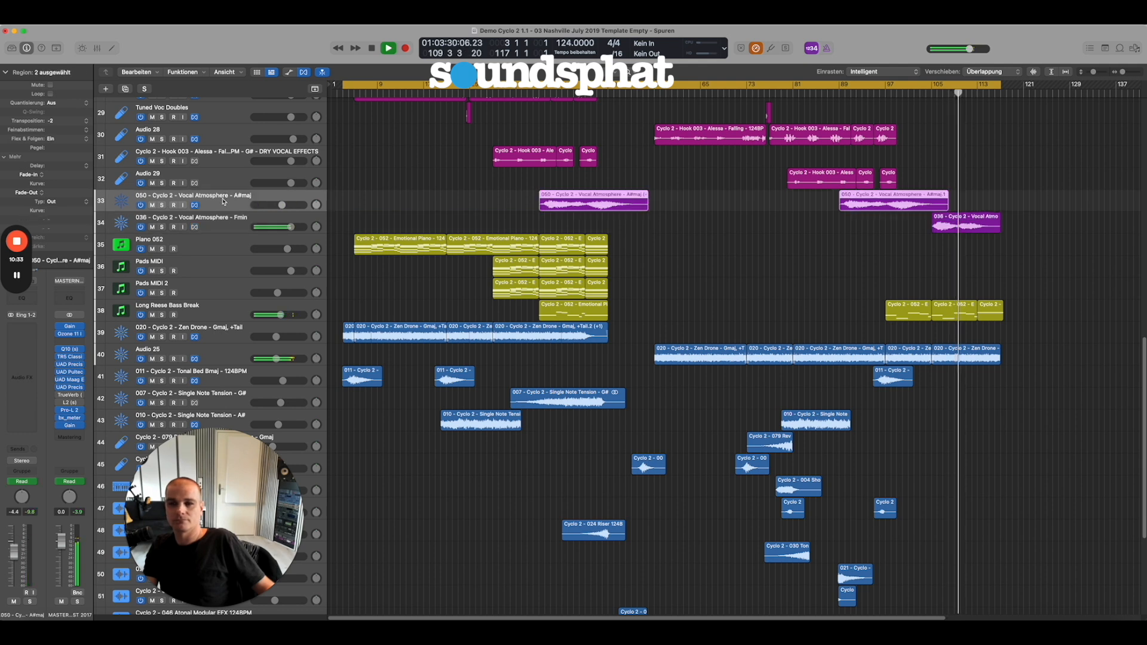
{"action": "left_click", "coordinate": [226, 221]}
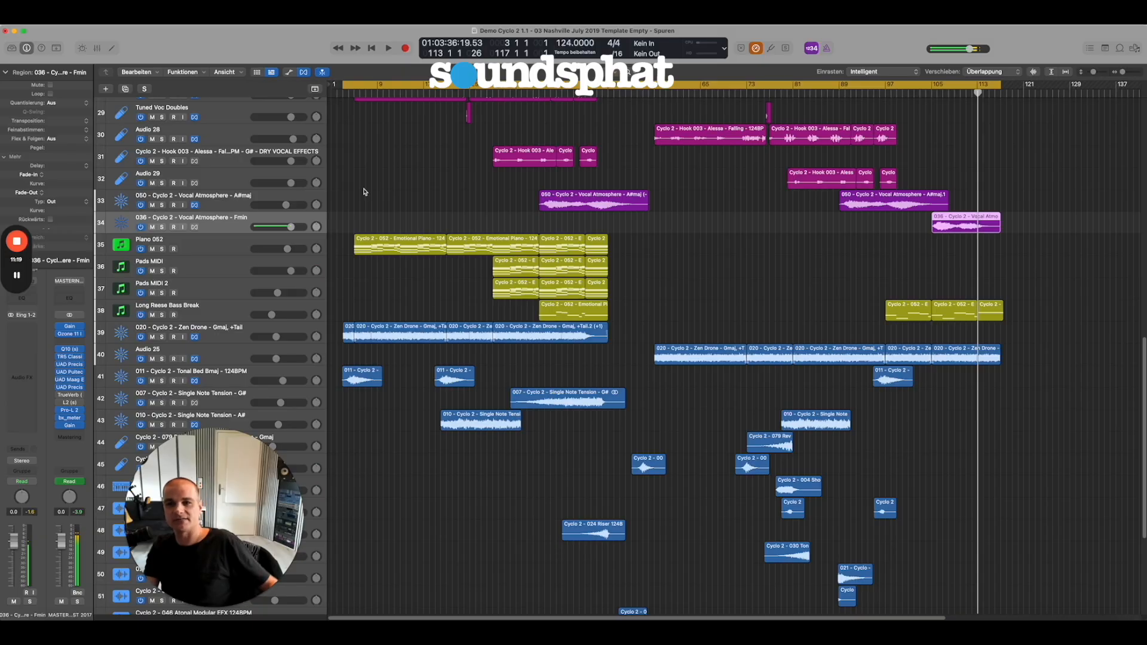
{"action": "scroll", "coordinate": [371, 227], "scroll_direction": "down", "scroll_amount": 2}
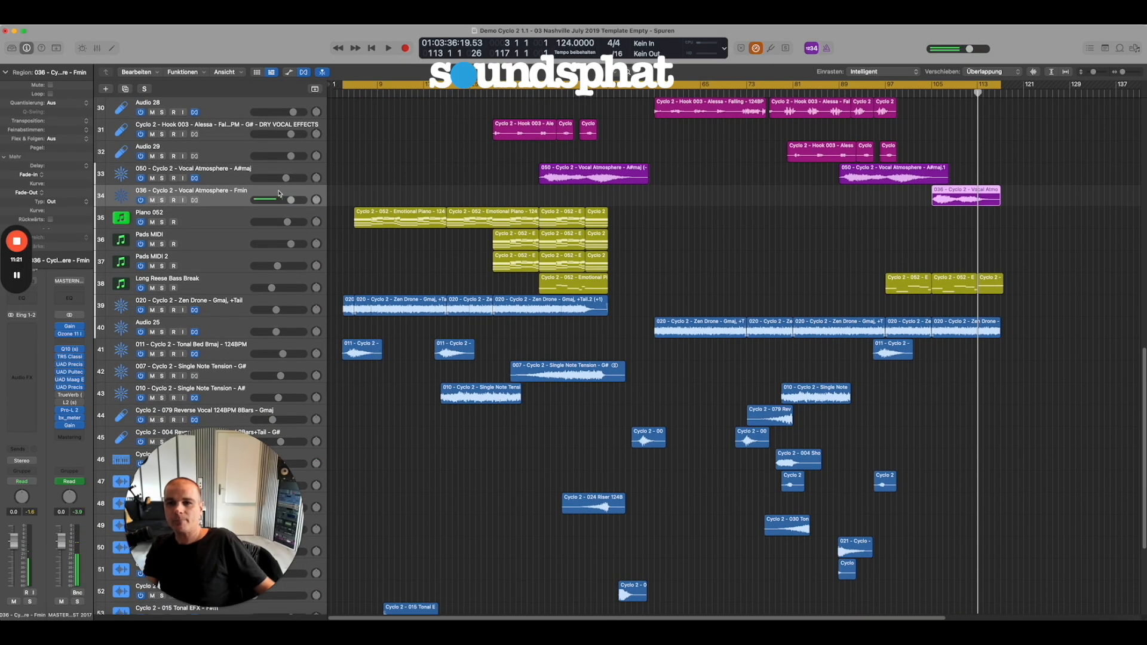
{"action": "left_click", "coordinate": [234, 171]}
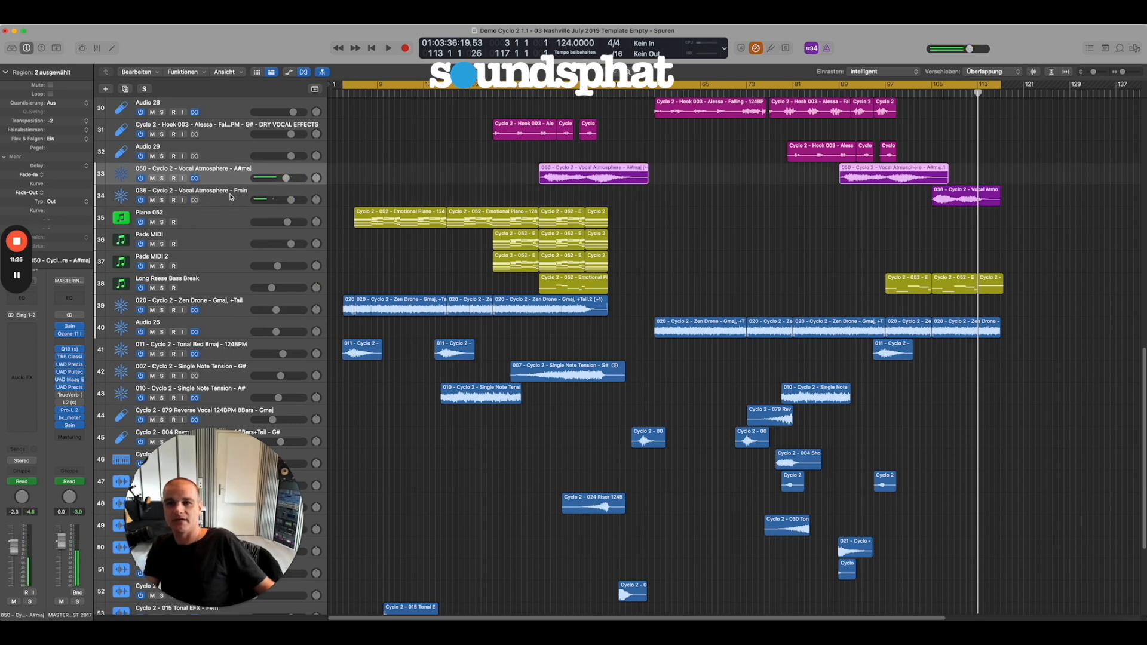
{"action": "left_click", "coordinate": [230, 198]}
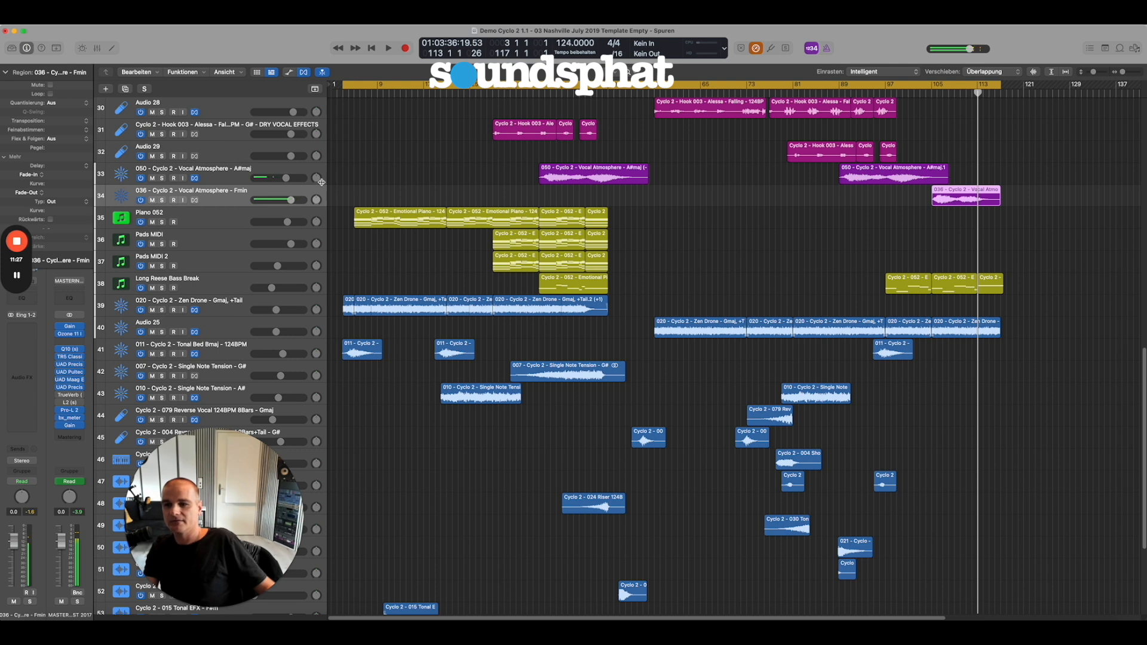
{"action": "left_click", "coordinate": [225, 179]}
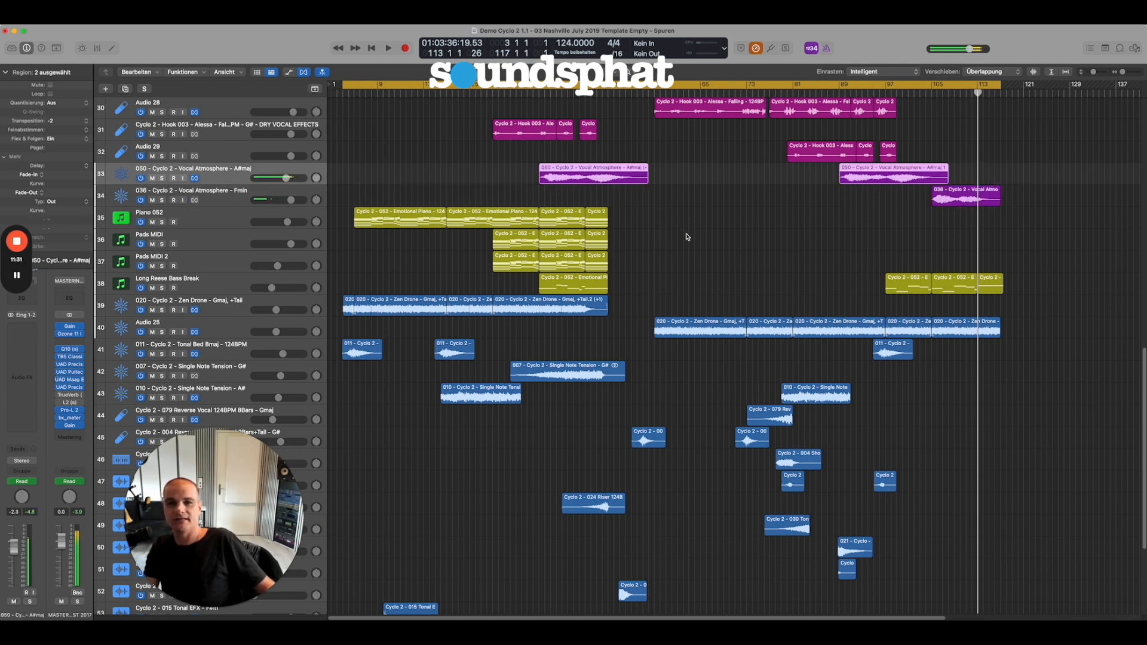
Select the 004 Reverse Vocal 2Bars+Tail - G# track and play the arrangement from about bar 52.
{"action": "scroll", "coordinate": [701, 295], "scroll_direction": "down", "scroll_amount": 3}
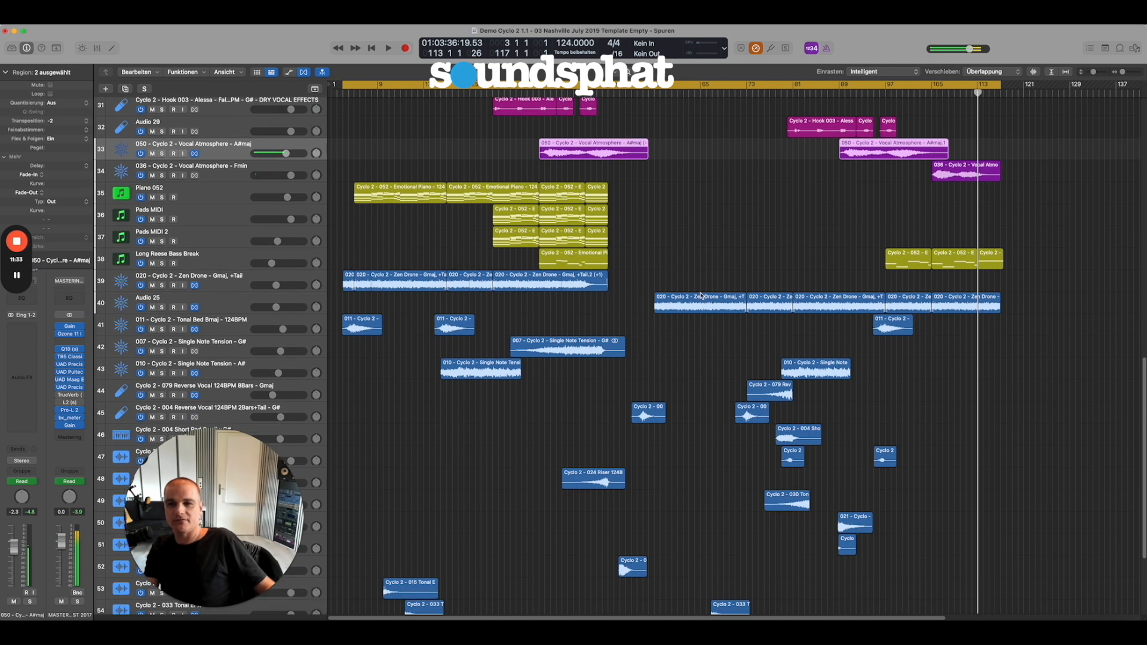
{"action": "scroll", "coordinate": [700, 302], "scroll_direction": "down", "scroll_amount": 3}
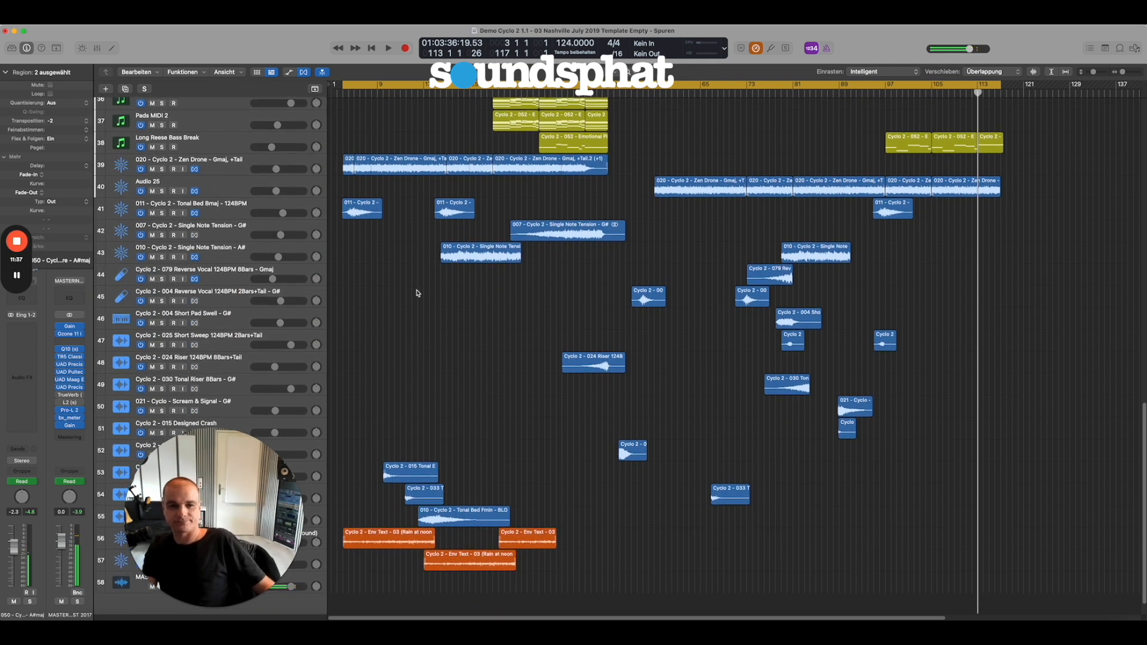
{"action": "left_click", "coordinate": [214, 294]}
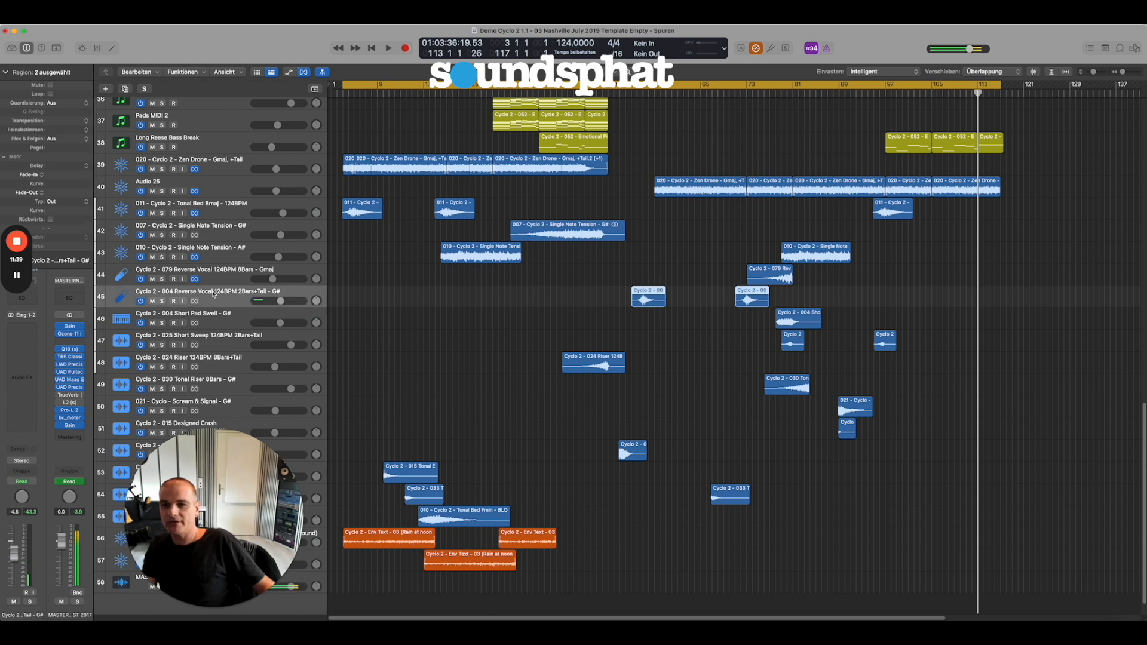
{"action": "left_click", "coordinate": [555, 328]}
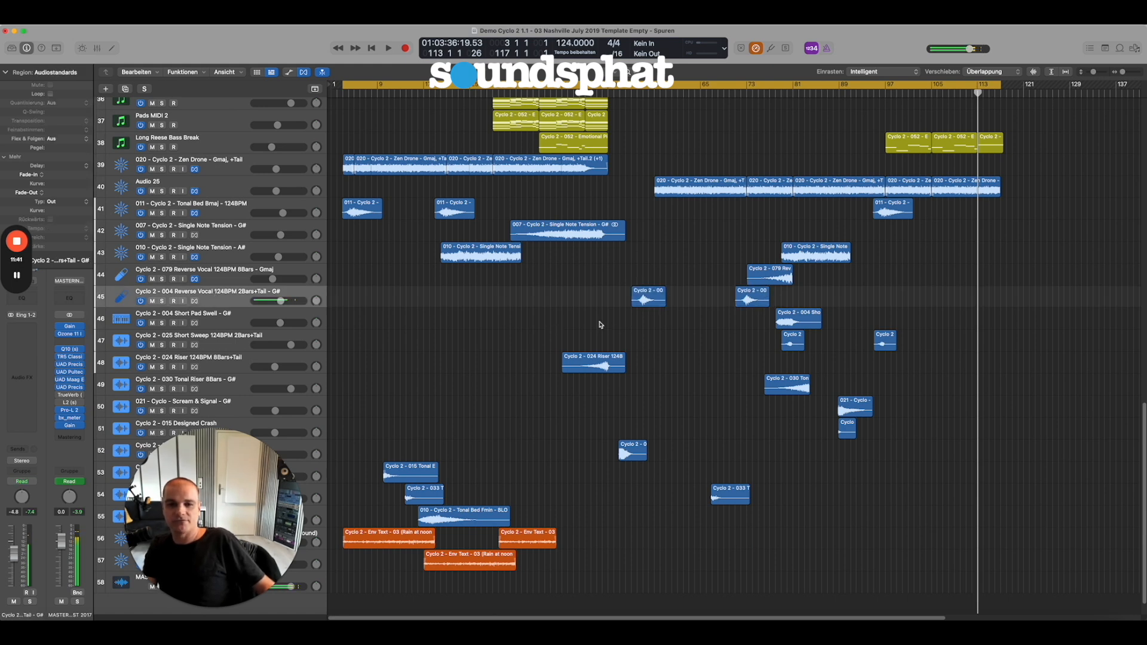
{"action": "left_click", "coordinate": [628, 92]}
{"action": "key", "text": "space"}
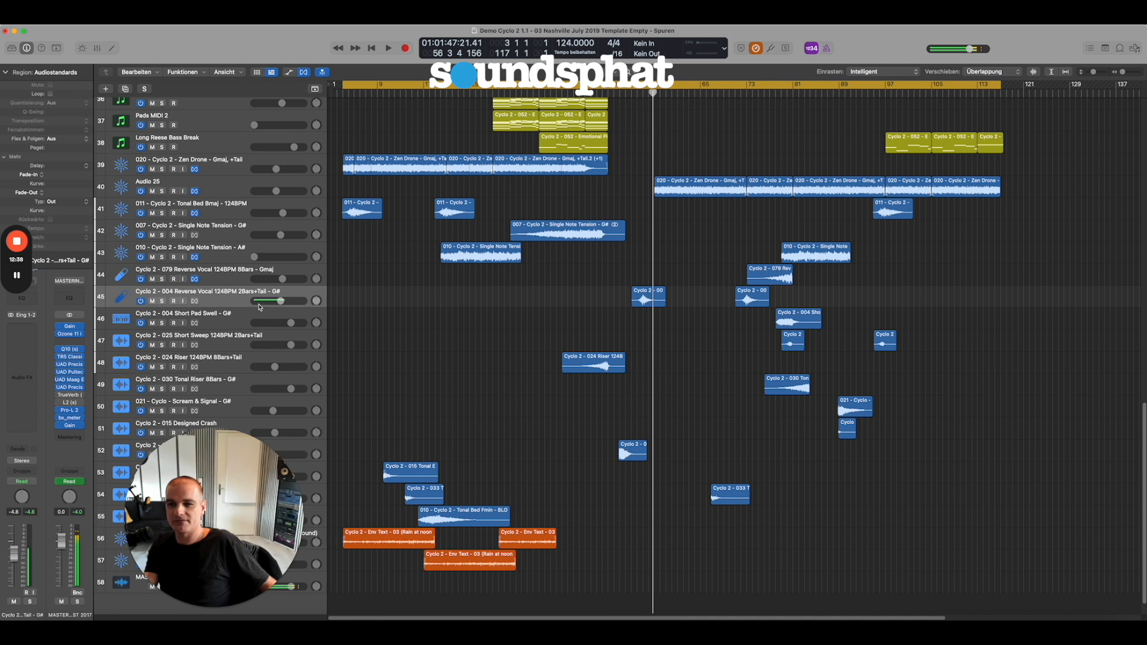
Select the 004 Short Pad Swell region, play from about bar 76 with the automation curves shown, and stop near bar 82.
{"action": "left_click", "coordinate": [797, 320]}
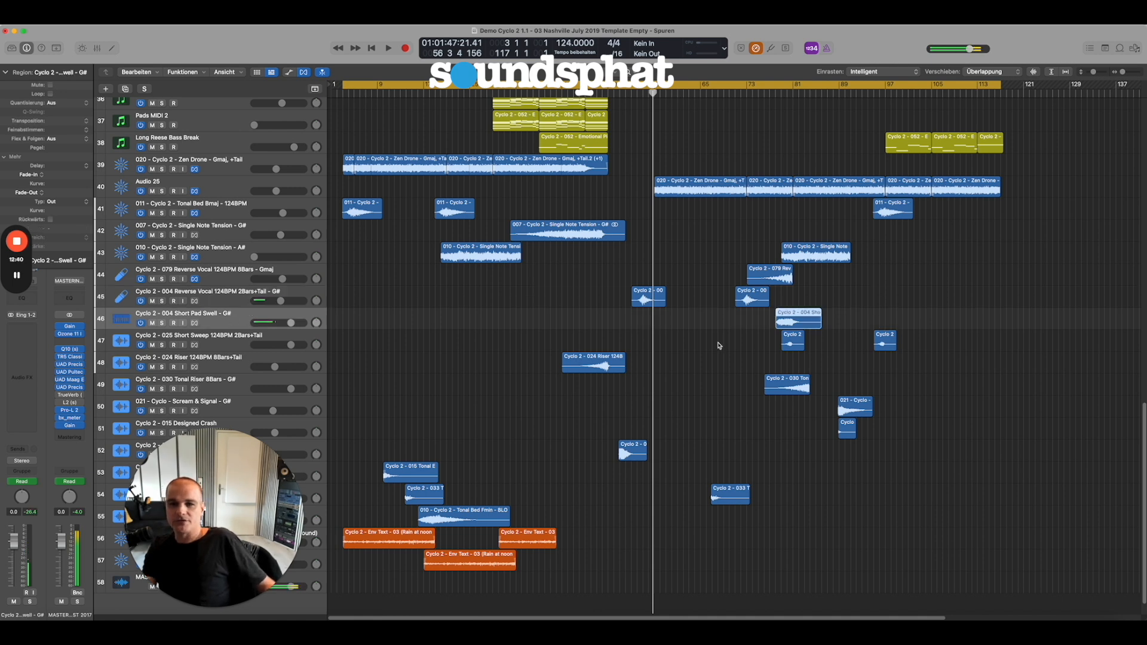
{"action": "left_click", "coordinate": [770, 94]}
{"action": "key", "text": "space"}
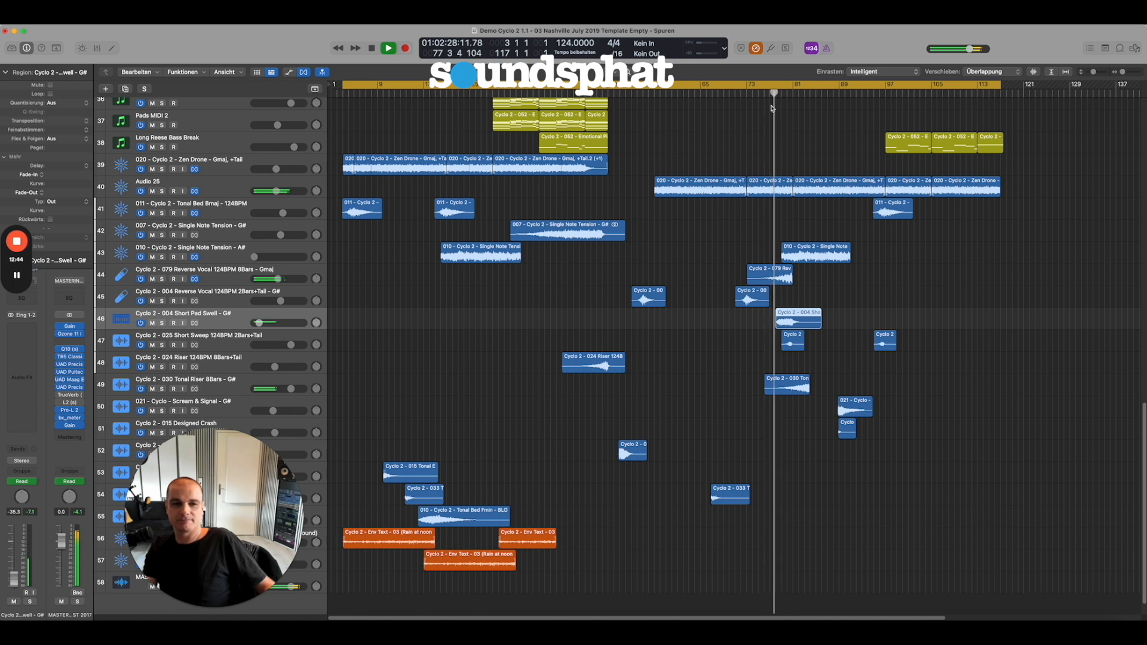
{"action": "key", "text": "a"}
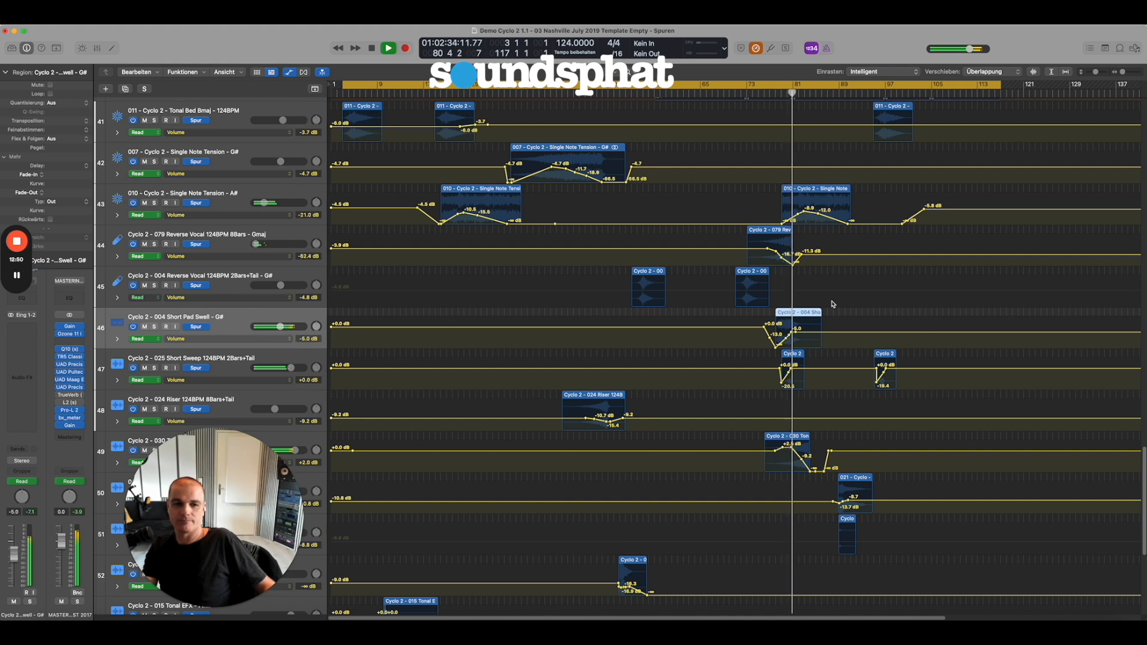
{"action": "key", "text": "space"}
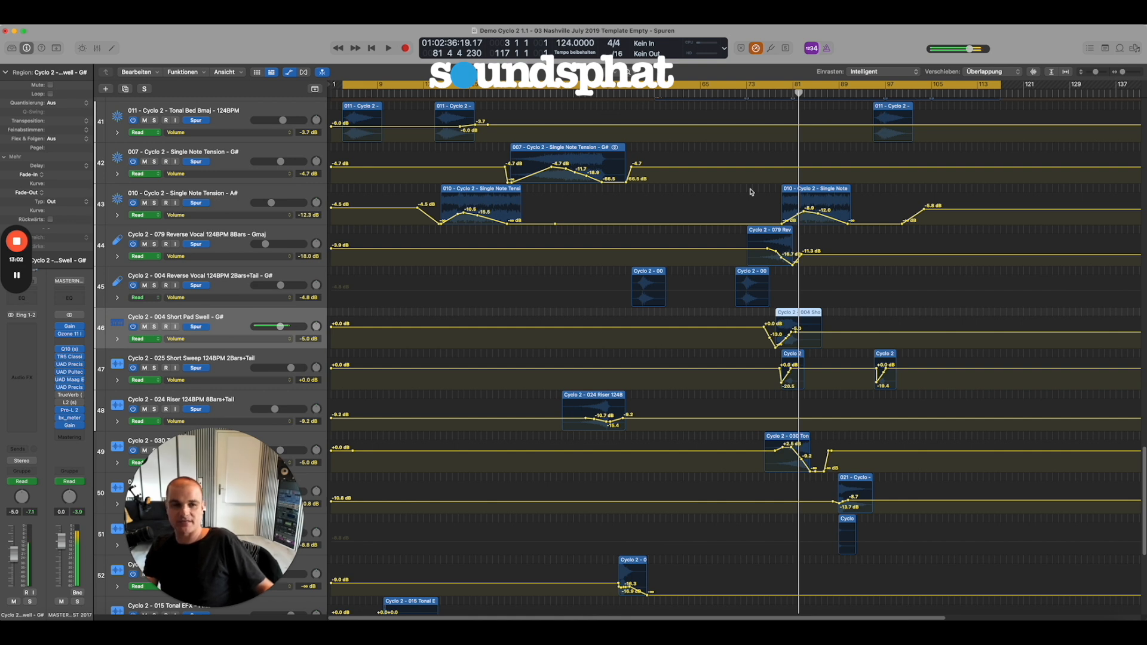
Examine the volume automation of the Short Pad Swell, Short Sweep and Tonal Riser regions up close, placing the playhead at bar 81.
{"action": "left_click_drag", "start_coordinate": [729, 280], "coordinate": [849, 458]}
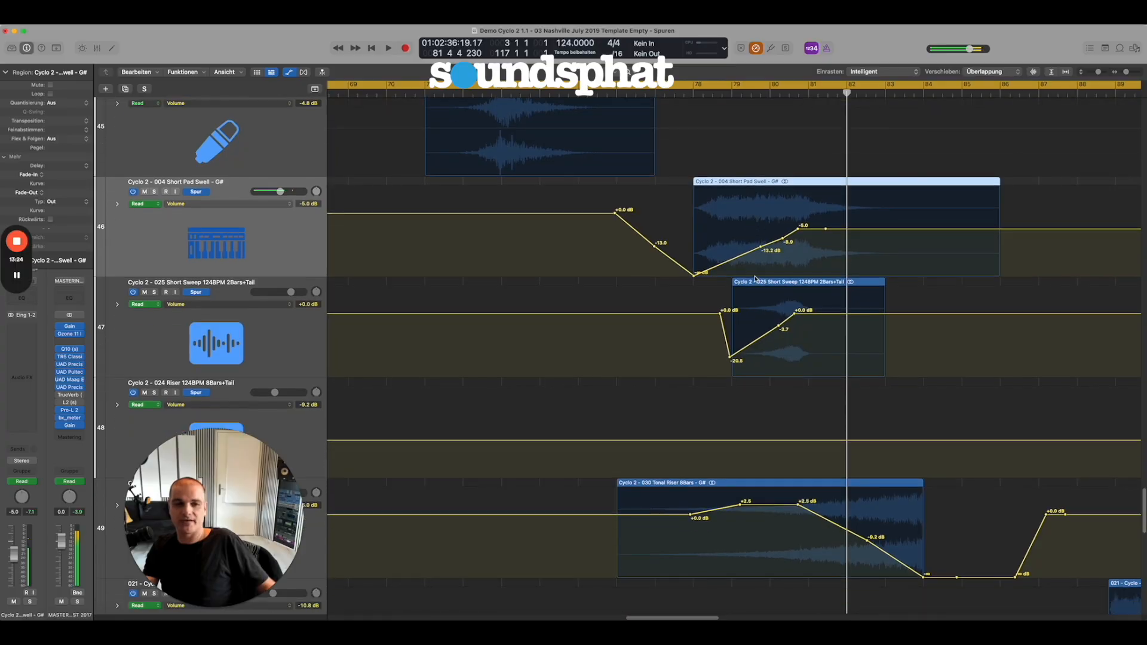
{"action": "scroll", "coordinate": [755, 286], "scroll_direction": "down", "scroll_amount": 1}
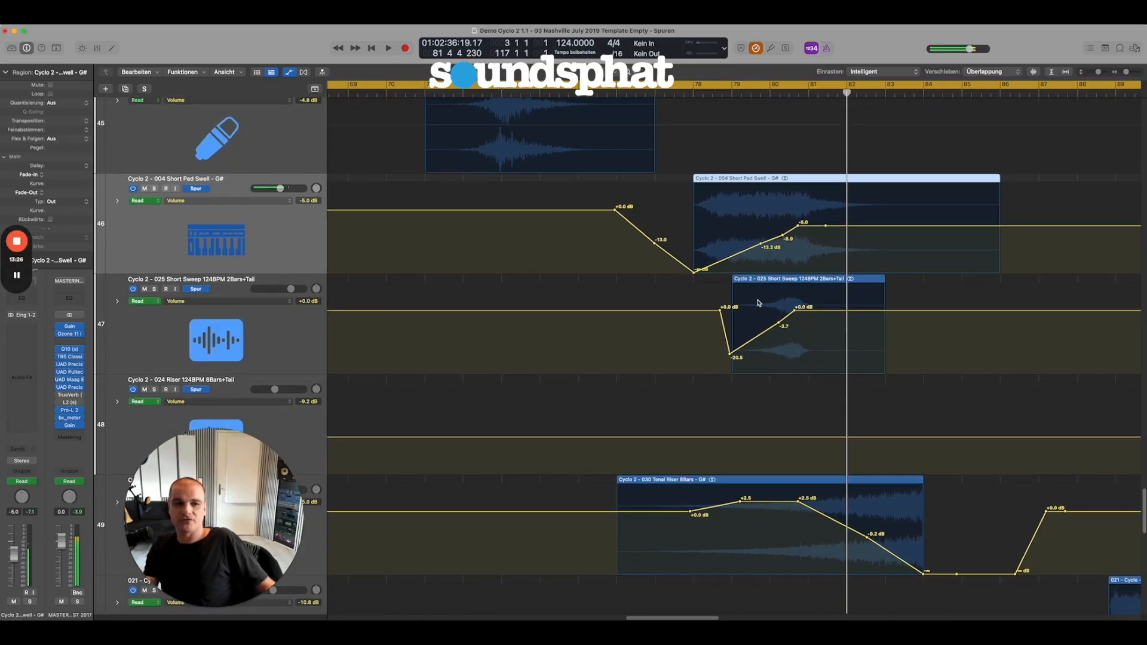
{"action": "scroll", "coordinate": [757, 303], "scroll_direction": "down", "scroll_amount": 5}
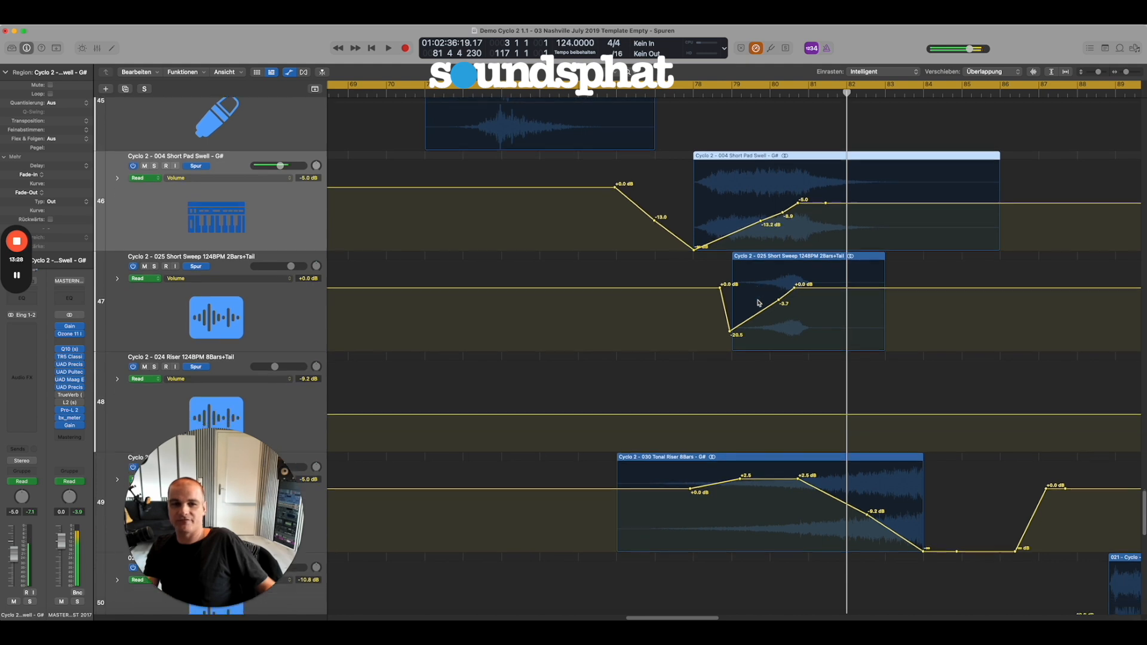
{"action": "scroll", "coordinate": [741, 307], "scroll_direction": "down", "scroll_amount": 3}
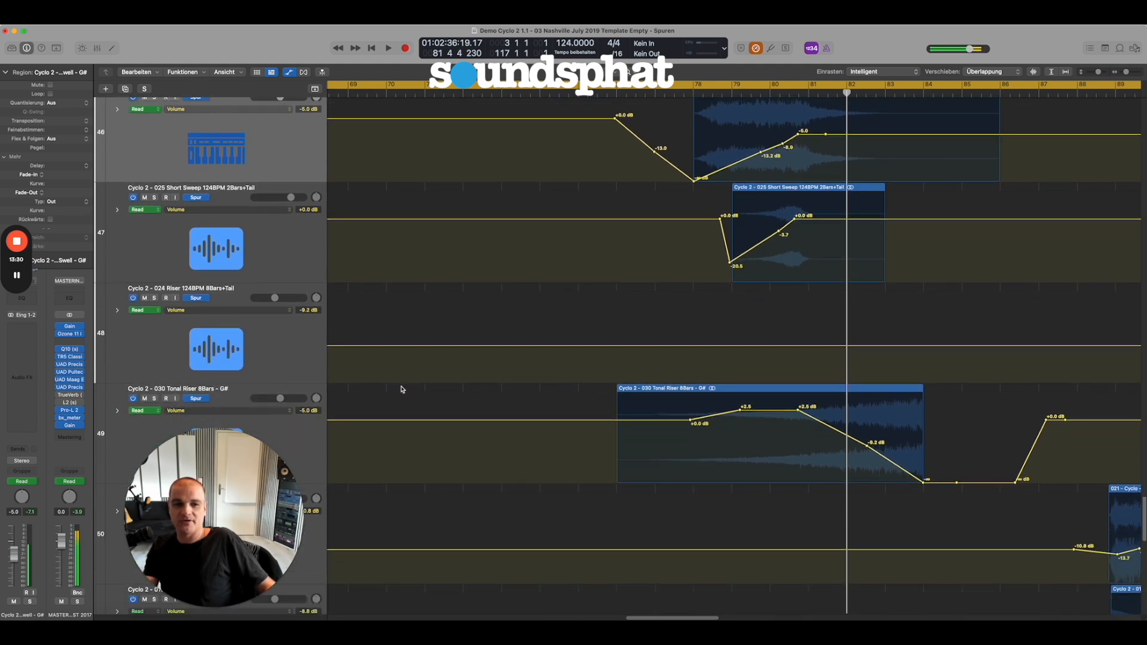
{"action": "scroll", "coordinate": [401, 390], "scroll_direction": "down", "scroll_amount": 5}
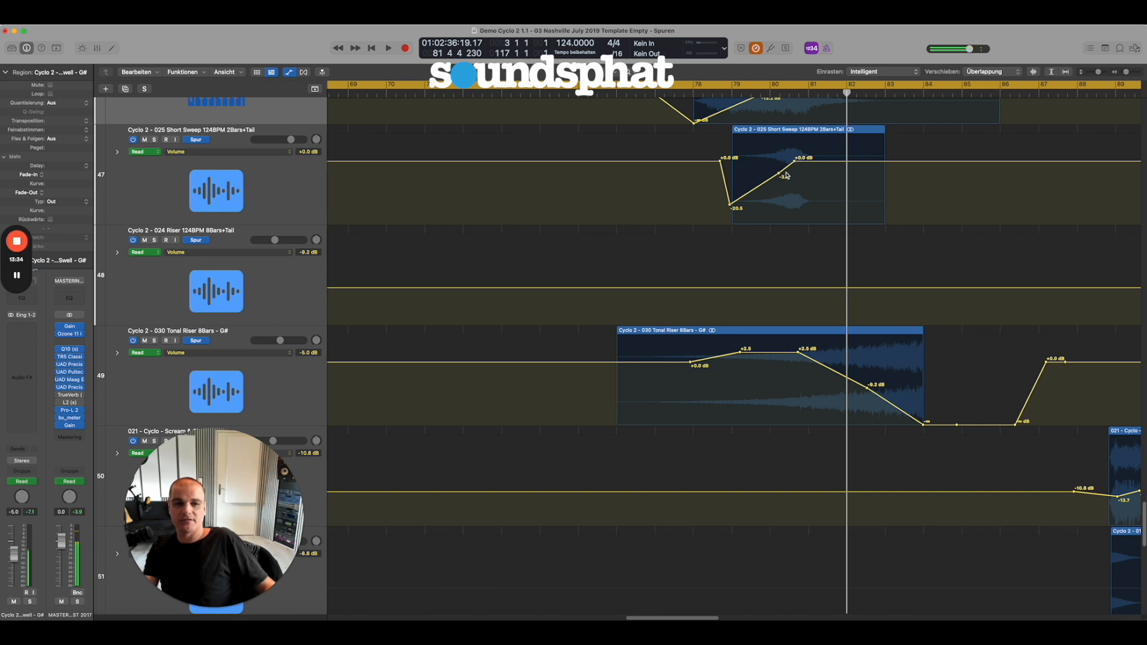
{"action": "scroll", "coordinate": [817, 251], "scroll_direction": "up", "scroll_amount": 5}
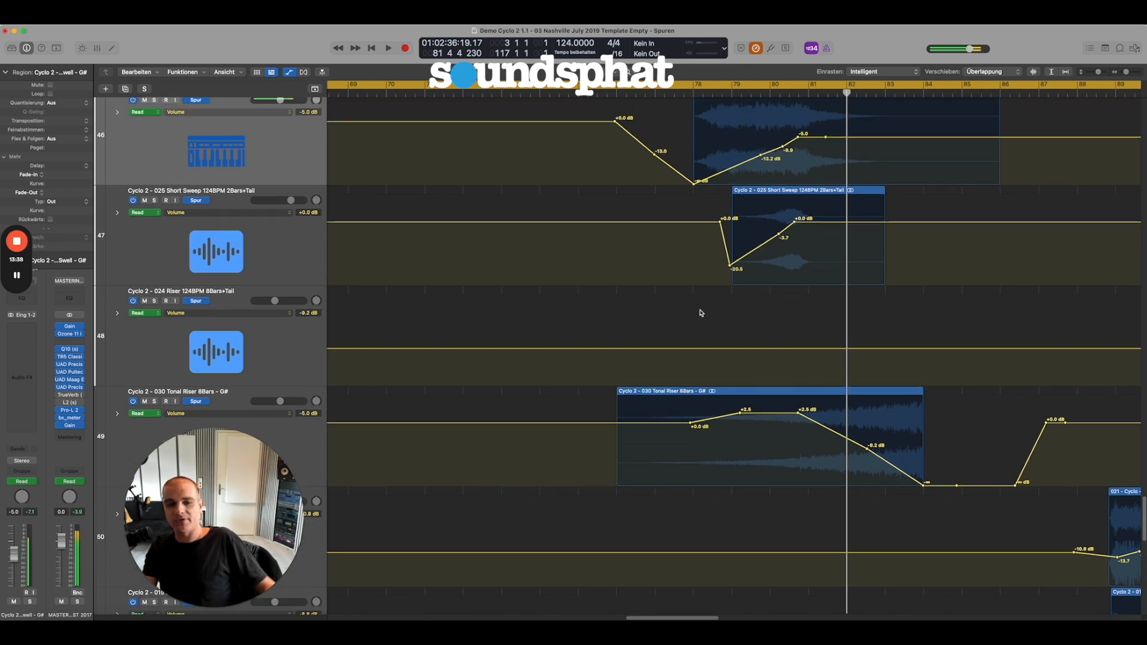
{"action": "left_click", "coordinate": [811, 91]}
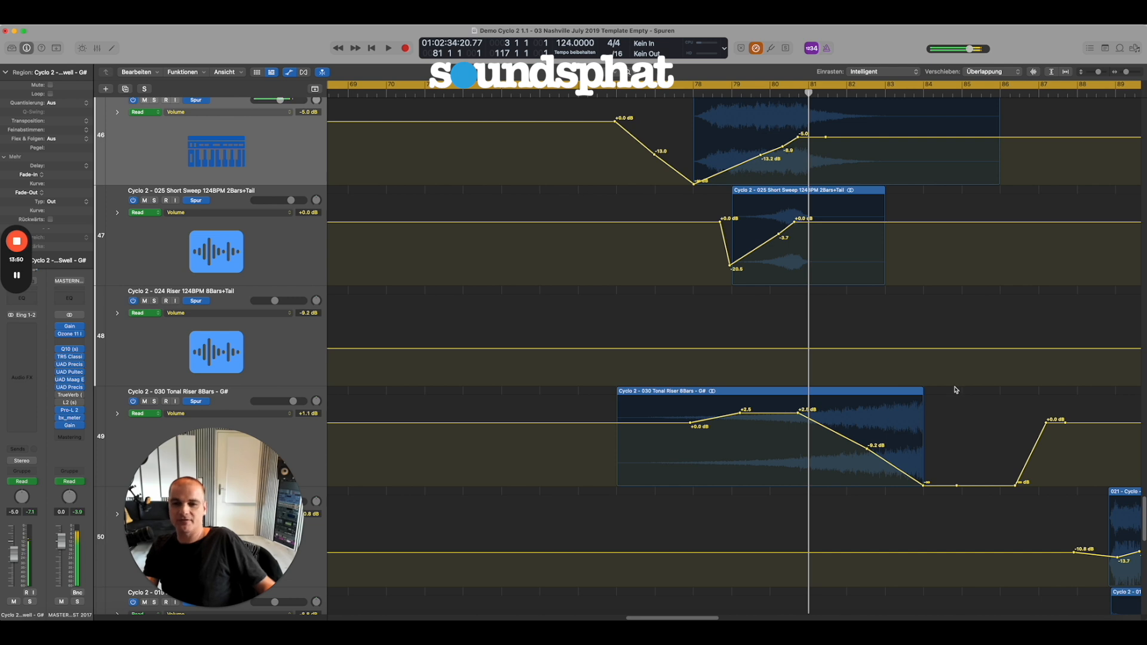
Hide the automation curves, inspect the 030 Tonal Riser waveform and return to the wider arrangement view.
{"action": "key", "text": "a"}
{"action": "scroll", "coordinate": [778, 329], "scroll_direction": "down", "scroll_amount": 2}
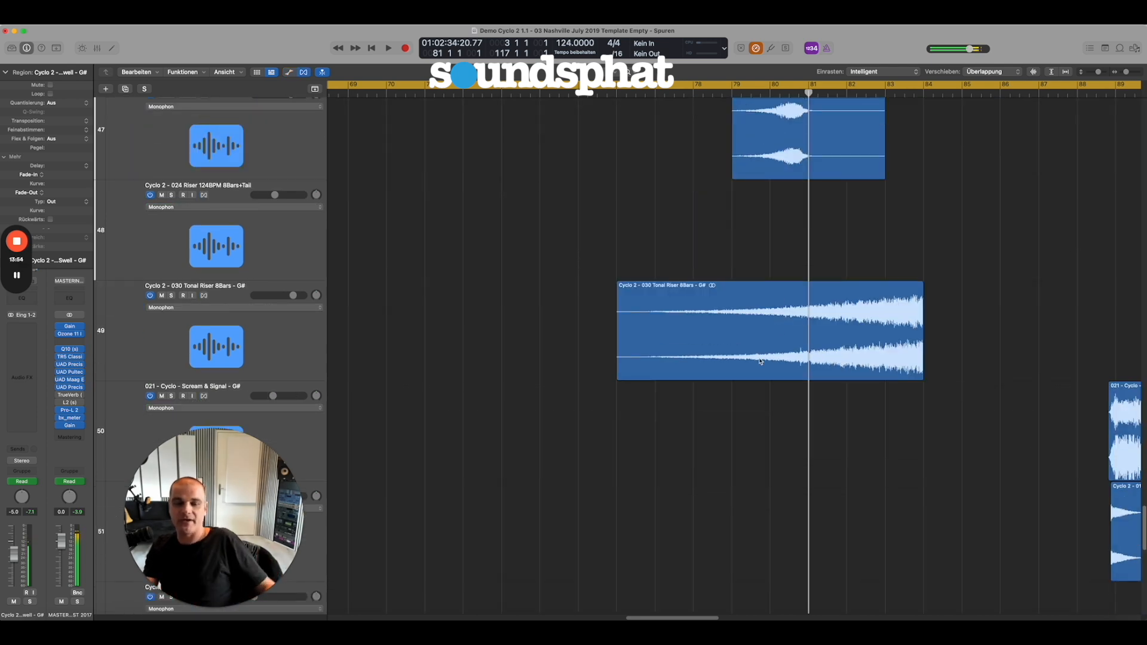
{"action": "left_click", "coordinate": [764, 388], "text": "ctrl+alt"}
{"action": "scroll", "coordinate": [787, 398], "scroll_direction": "down", "scroll_amount": 1}
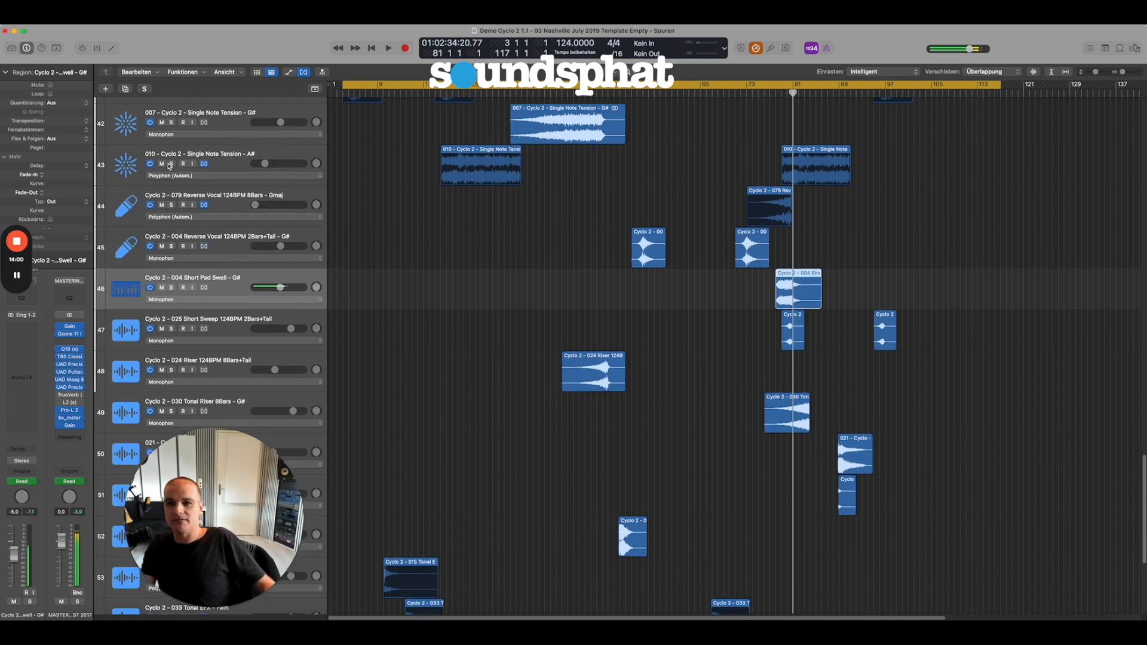
Solo all tracks from 010 Single Note Tension - A# to 030 Tonal Riser, play them from about bar 76, then stop and unsolo them.
{"action": "left_click_drag", "start_coordinate": [171, 164], "coordinate": [199, 414]}
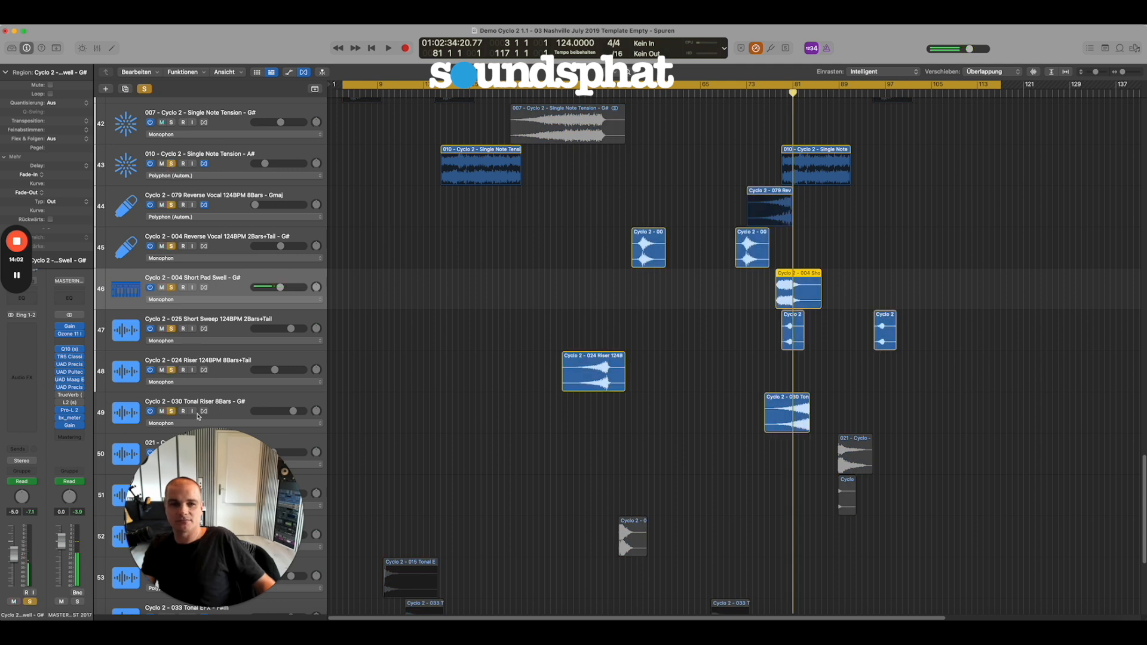
{"action": "left_click", "coordinate": [764, 96]}
{"action": "key", "text": "space"}
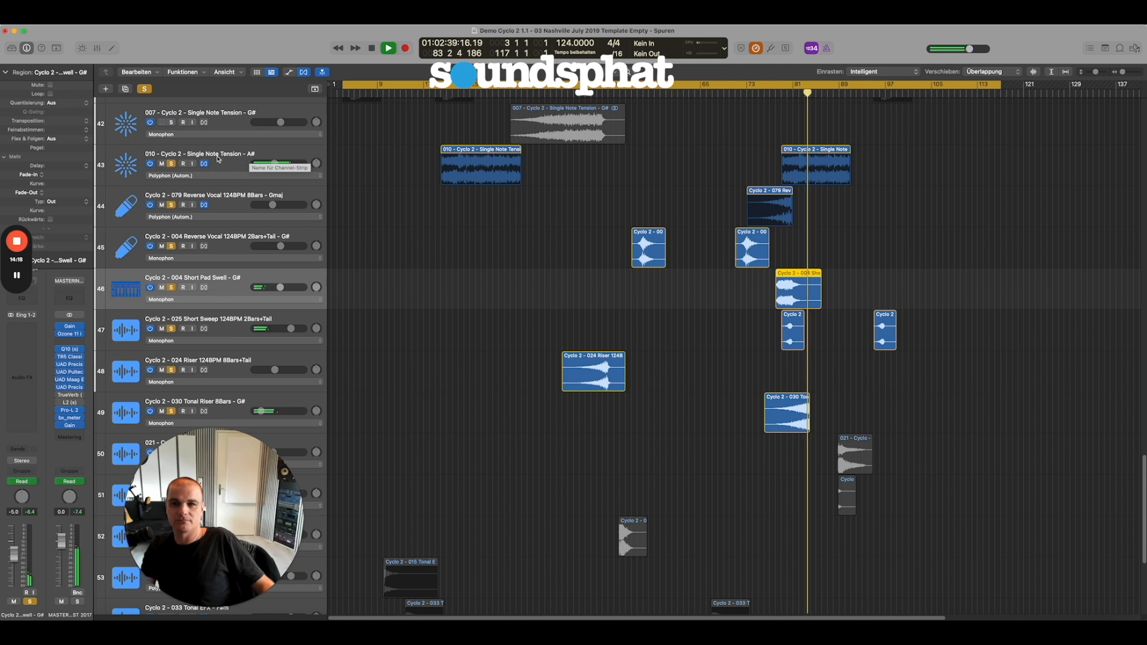
{"action": "key", "text": "space"}
{"action": "left_click", "coordinate": [173, 165]}
{"action": "left_click_drag", "start_coordinate": [171, 205], "coordinate": [174, 410]}
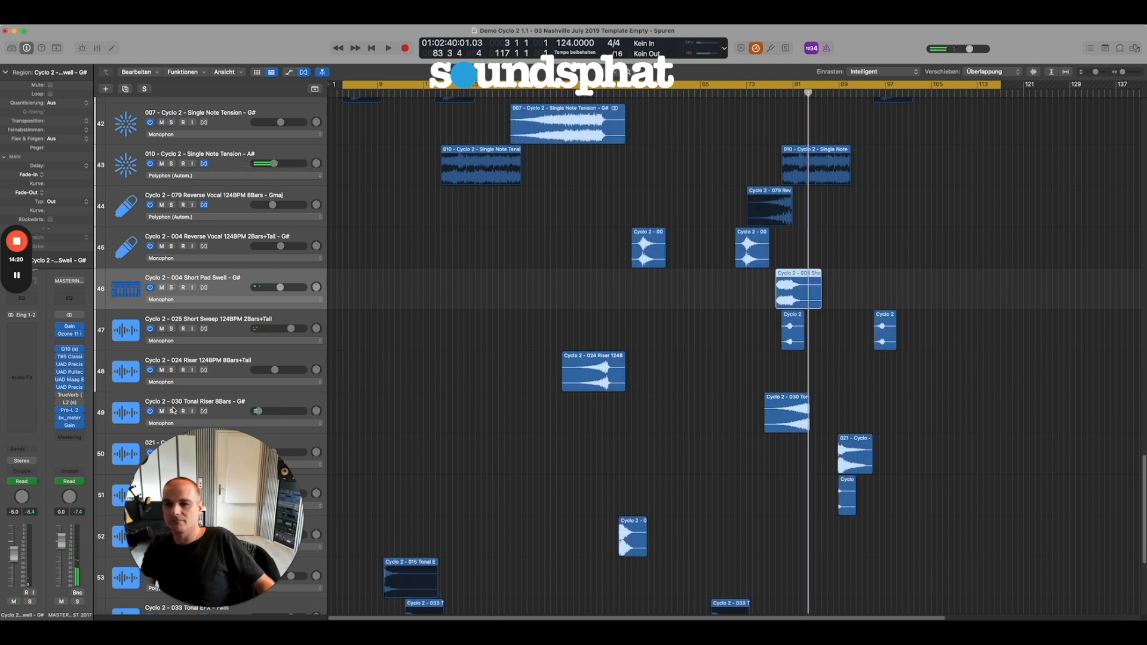
Frame the tension and effects regions within the full arrangement and select the 025 Short Sweep 2Bars+Tail track.
{"action": "left_click", "coordinate": [434, 319], "text": "ctrl+alt"}
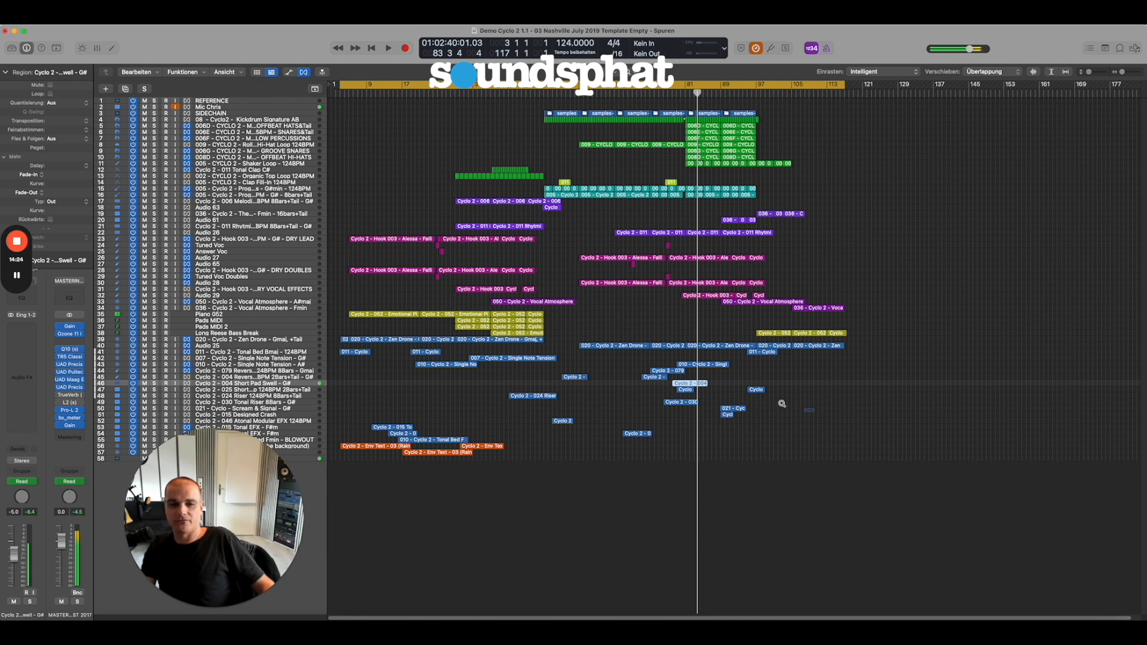
{"action": "left_click_drag", "start_coordinate": [813, 411], "coordinate": [609, 348]}
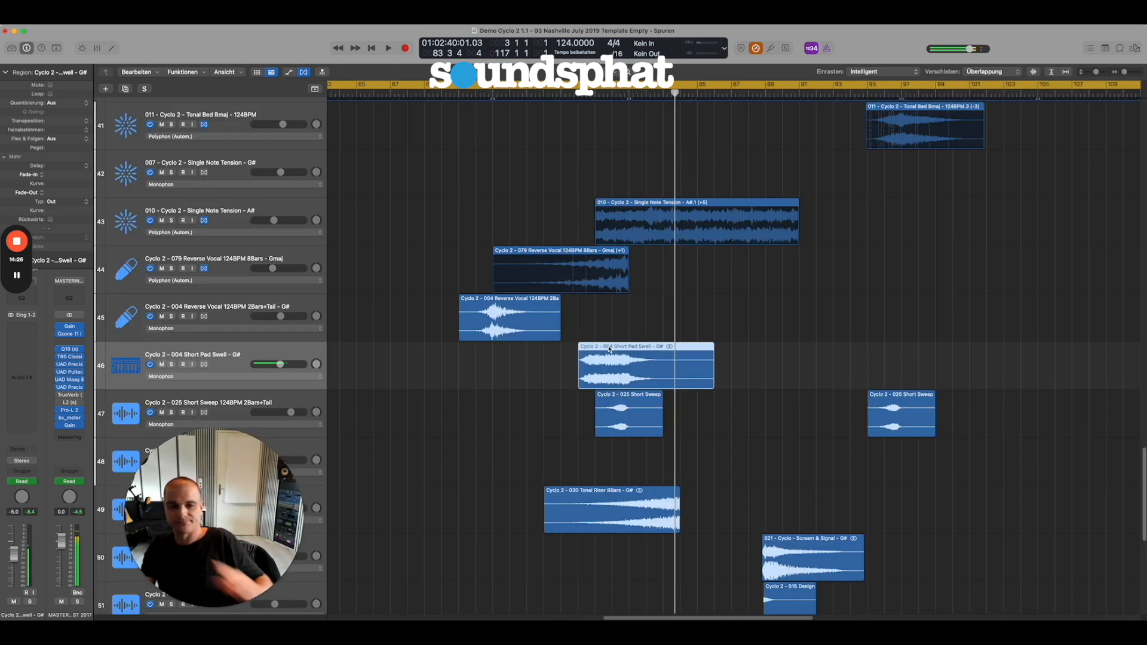
{"action": "left_click", "coordinate": [537, 375], "text": "ctrl+alt"}
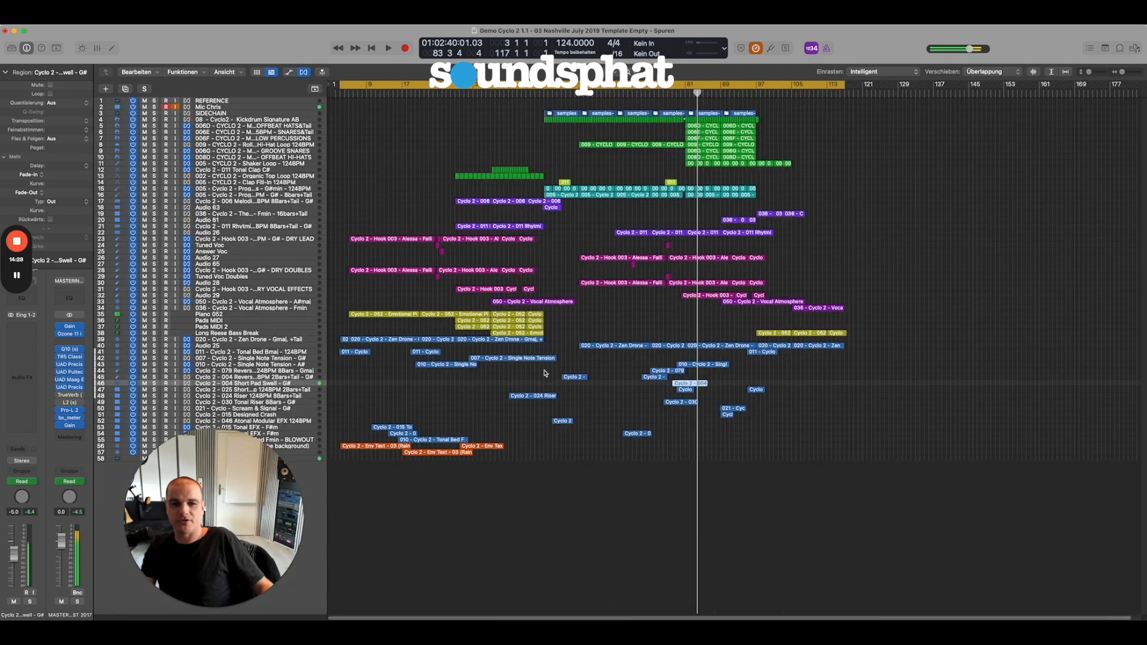
{"action": "left_click_drag", "start_coordinate": [956, 426], "coordinate": [470, 359]}
{"action": "left_click", "coordinate": [230, 351]}
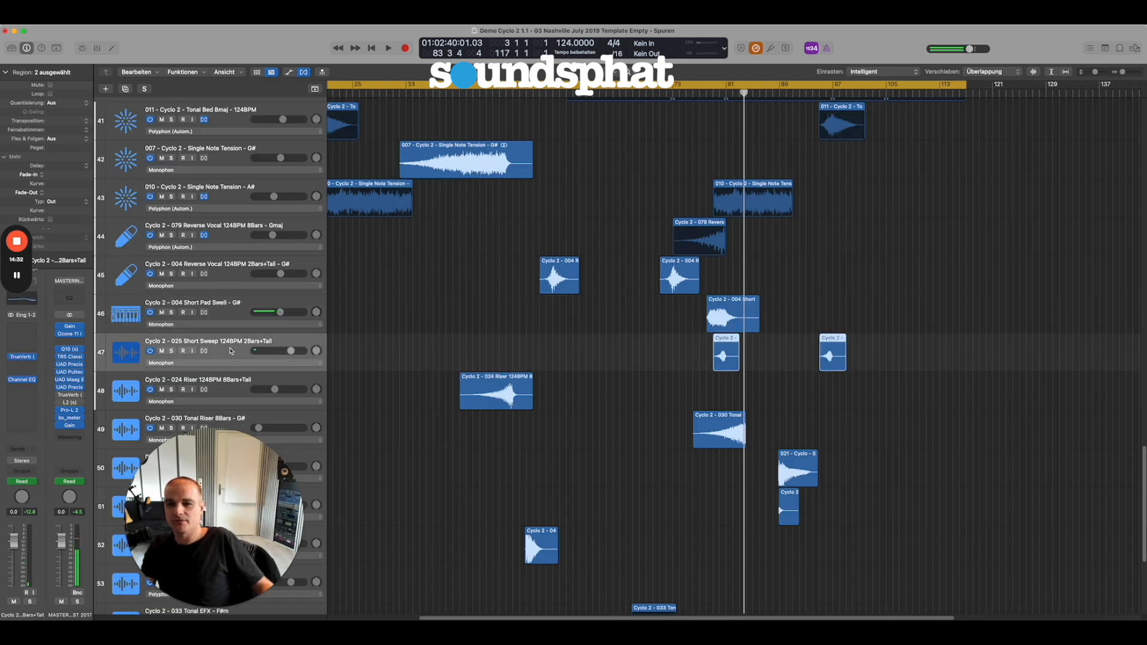
Select the 024 Riser 8Bars+Tail track and start playback of the full mix from bar 43.
{"action": "scroll", "coordinate": [344, 387], "scroll_direction": "down", "scroll_amount": 1}
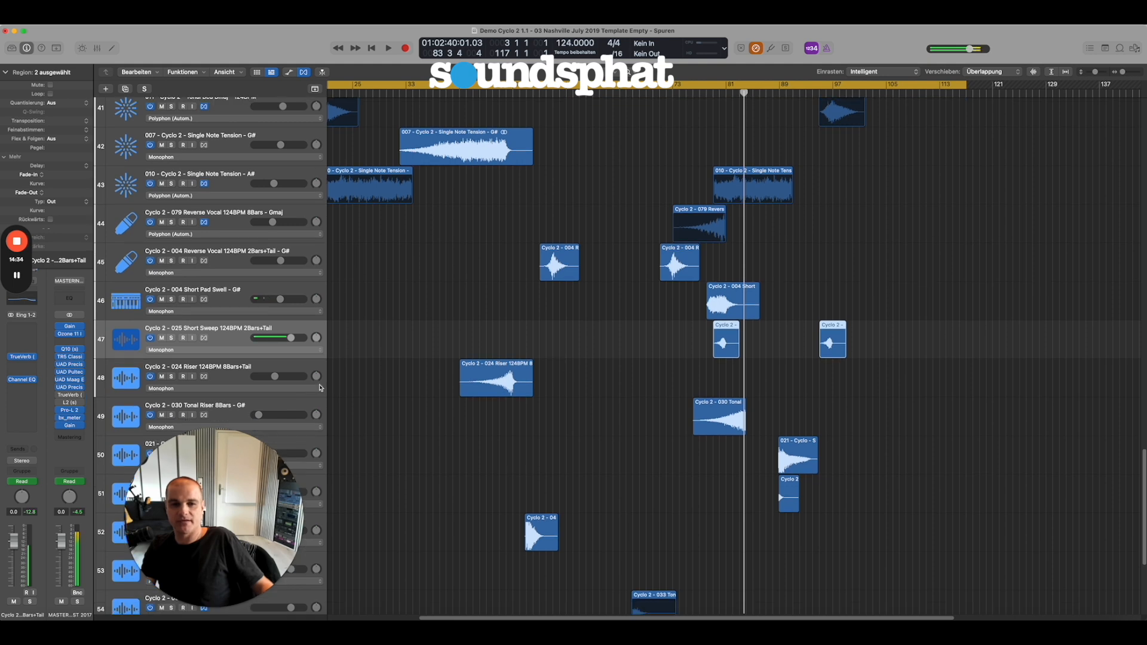
{"action": "left_click", "coordinate": [241, 370]}
{"action": "left_click", "coordinate": [407, 384]}
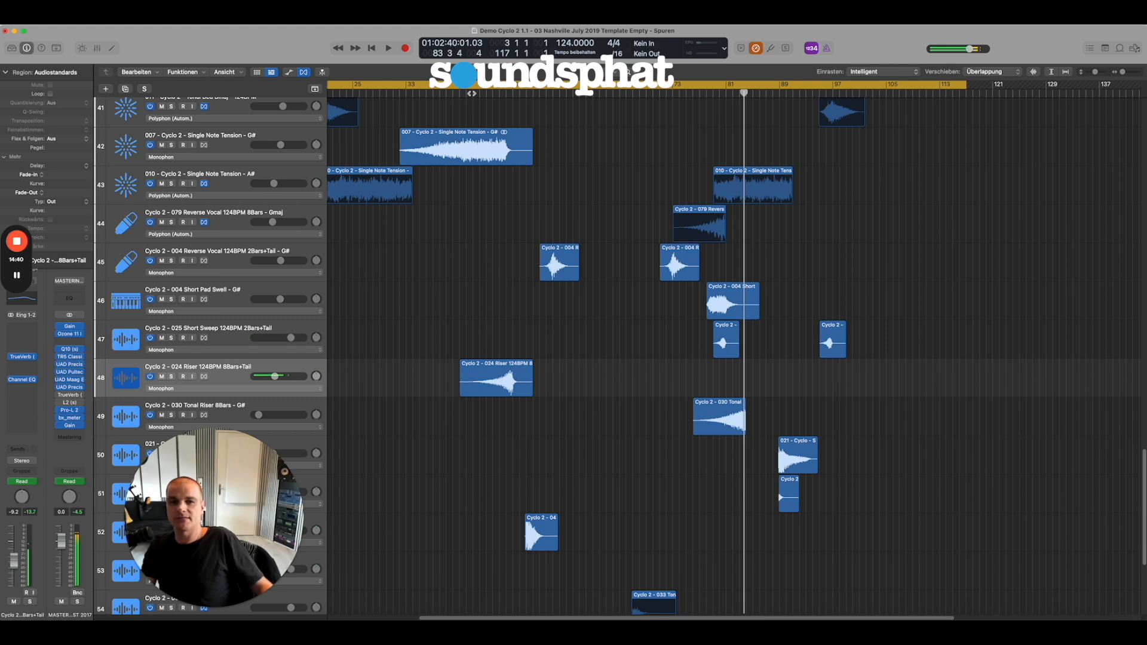
{"action": "left_click", "coordinate": [472, 93]}
{"action": "left_click", "coordinate": [545, 334], "text": "ctrl+alt"}
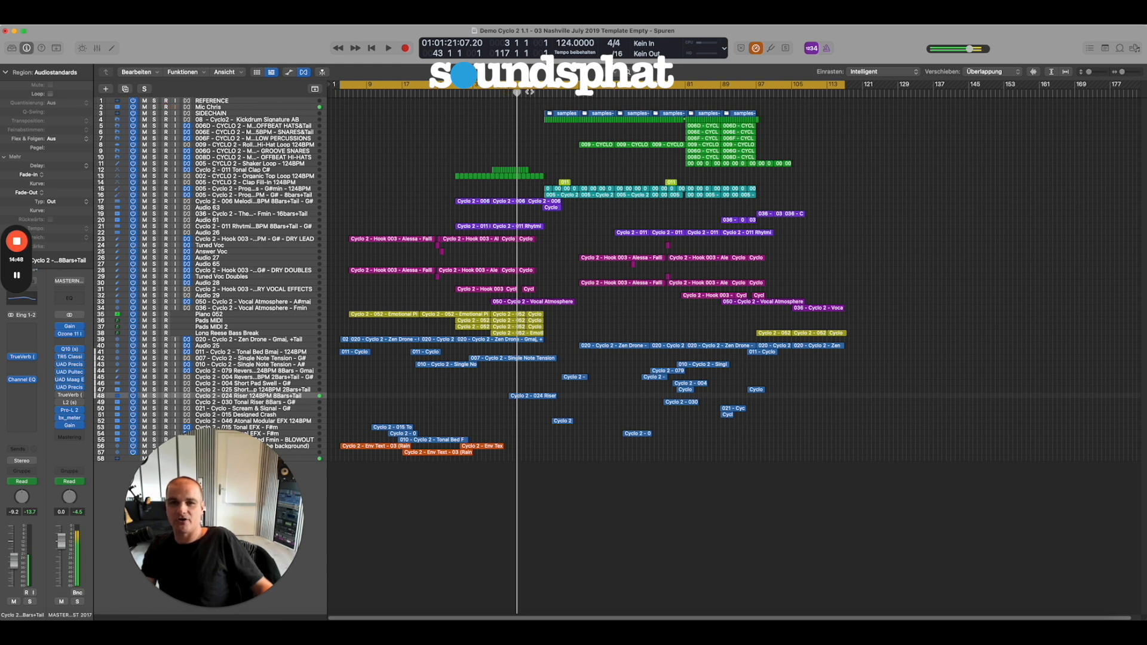
{"action": "key", "text": "space"}
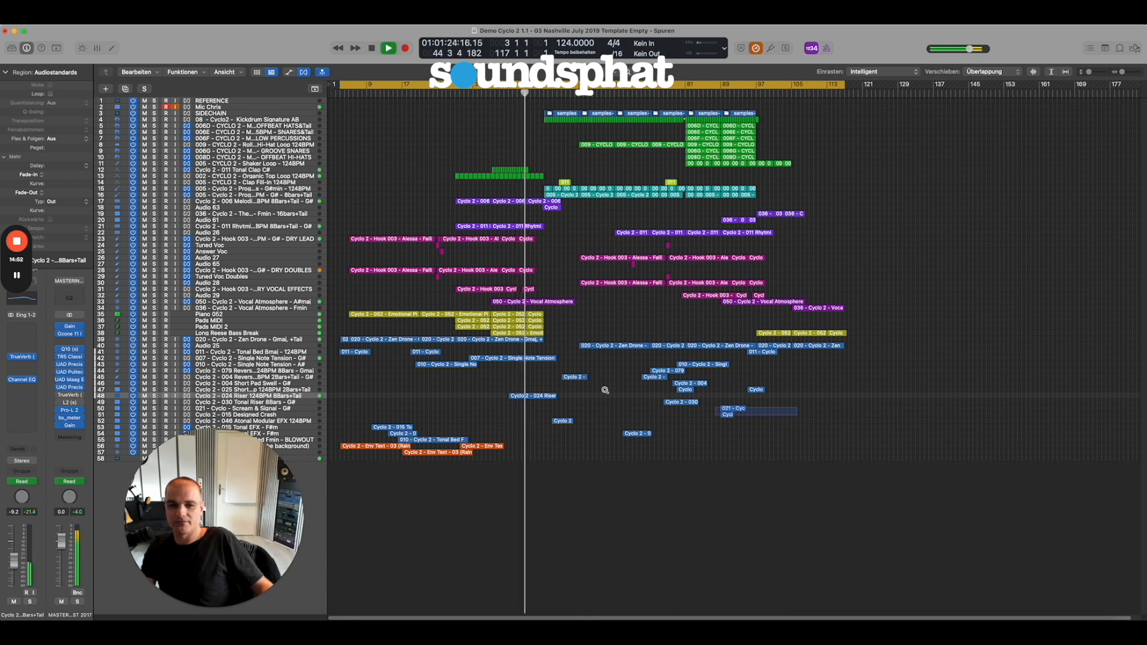
Frame the 024 Riser region during playback, solo its track briefly, return to the full mix and stop playback.
{"action": "left_click_drag", "start_coordinate": [605, 390], "coordinate": [386, 343]}
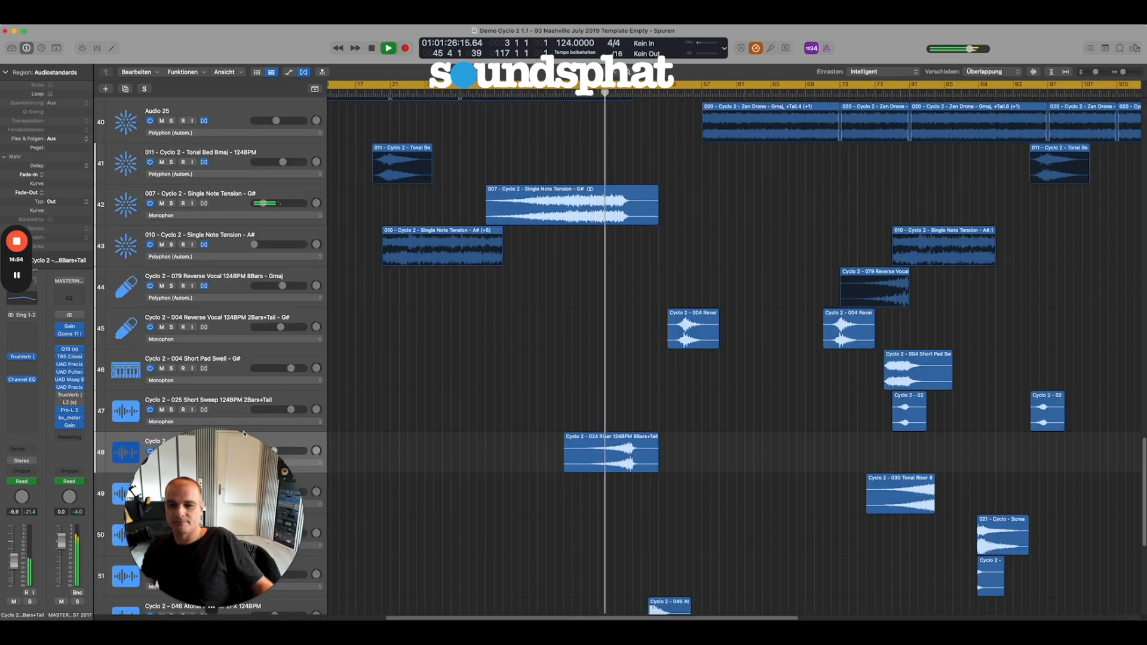
{"action": "scroll", "coordinate": [350, 430], "scroll_direction": "down", "scroll_amount": 1}
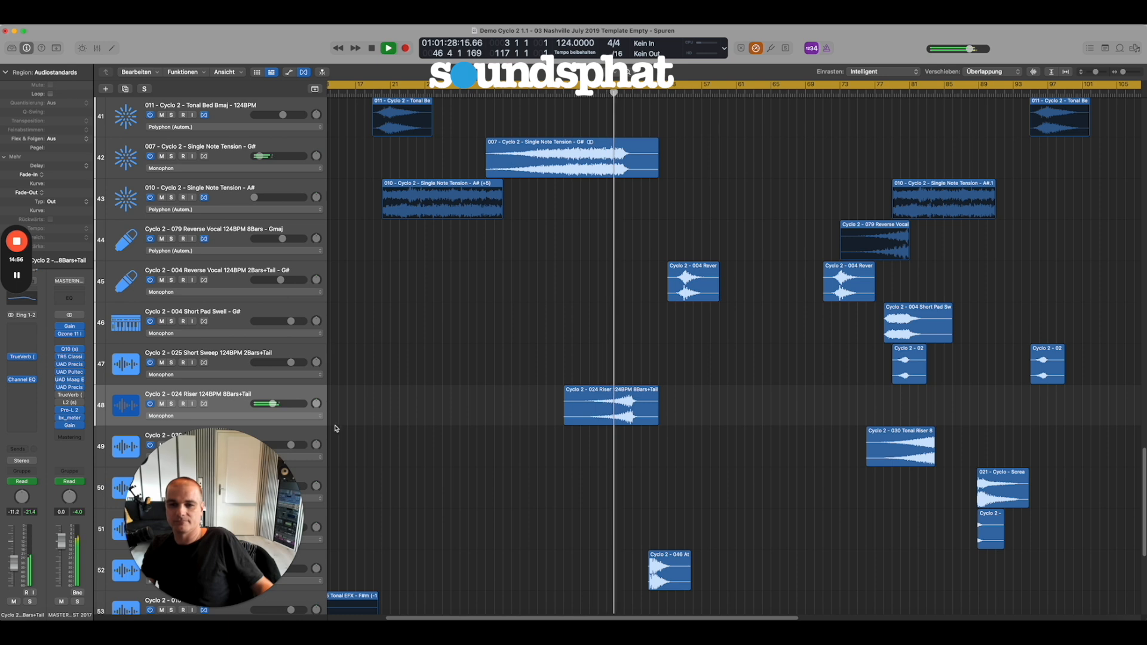
{"action": "left_click", "coordinate": [171, 404]}
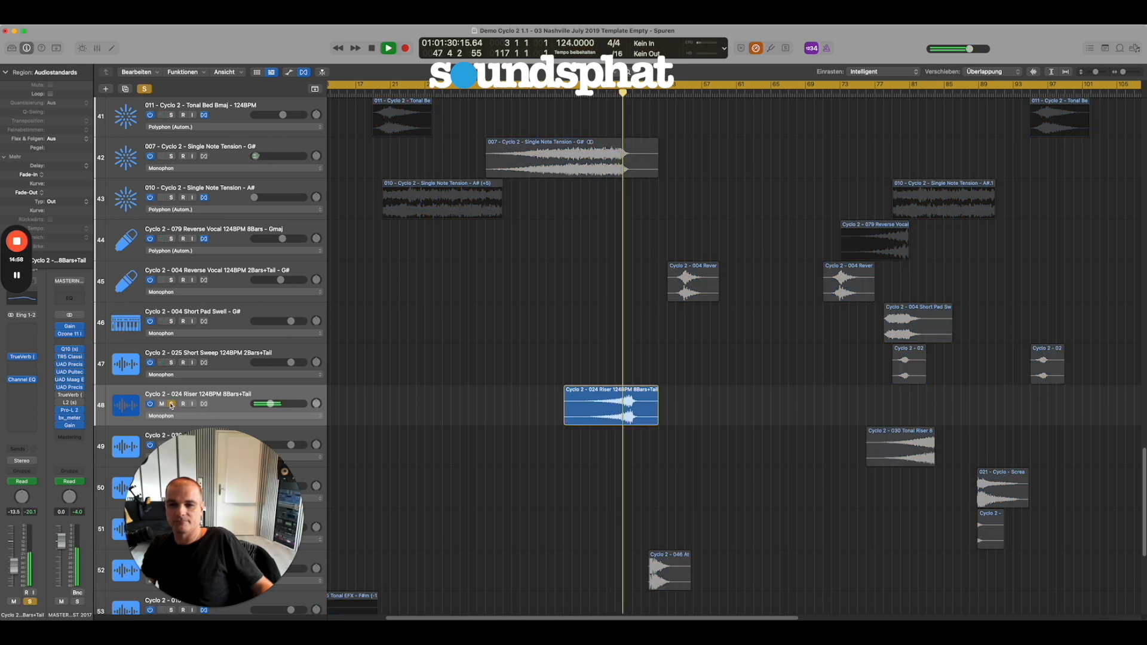
{"action": "left_click", "coordinate": [171, 404]}
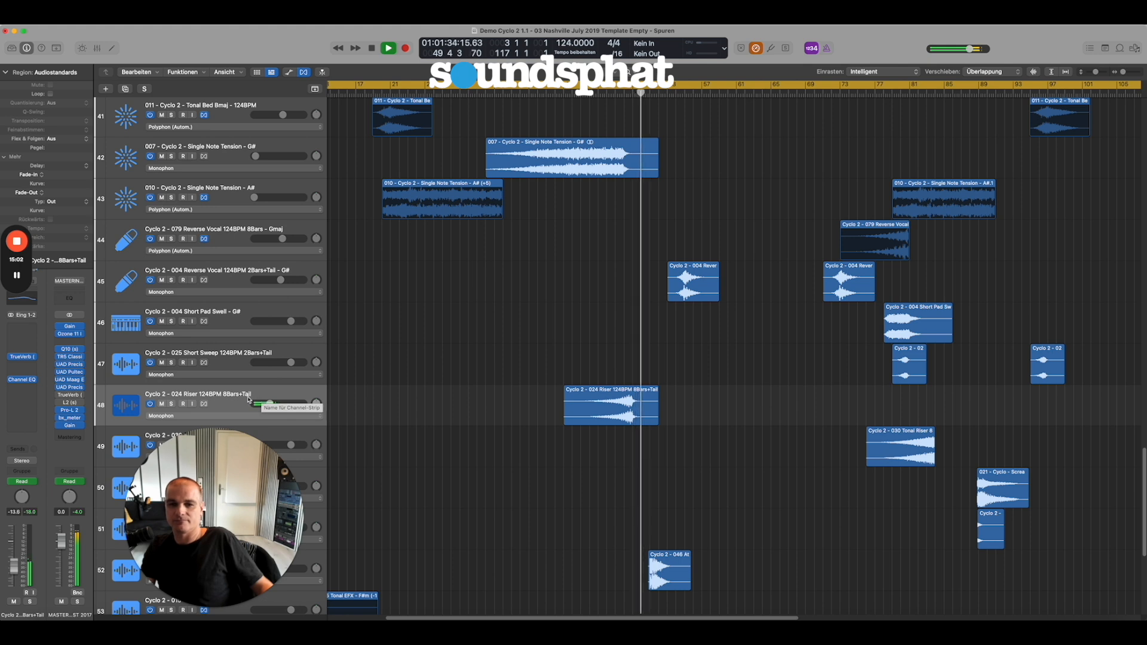
{"action": "key", "text": "space"}
Examine the Channel EQ settings on the 024 Riser track and close the plug-in window.
{"action": "left_click", "coordinate": [233, 400]}
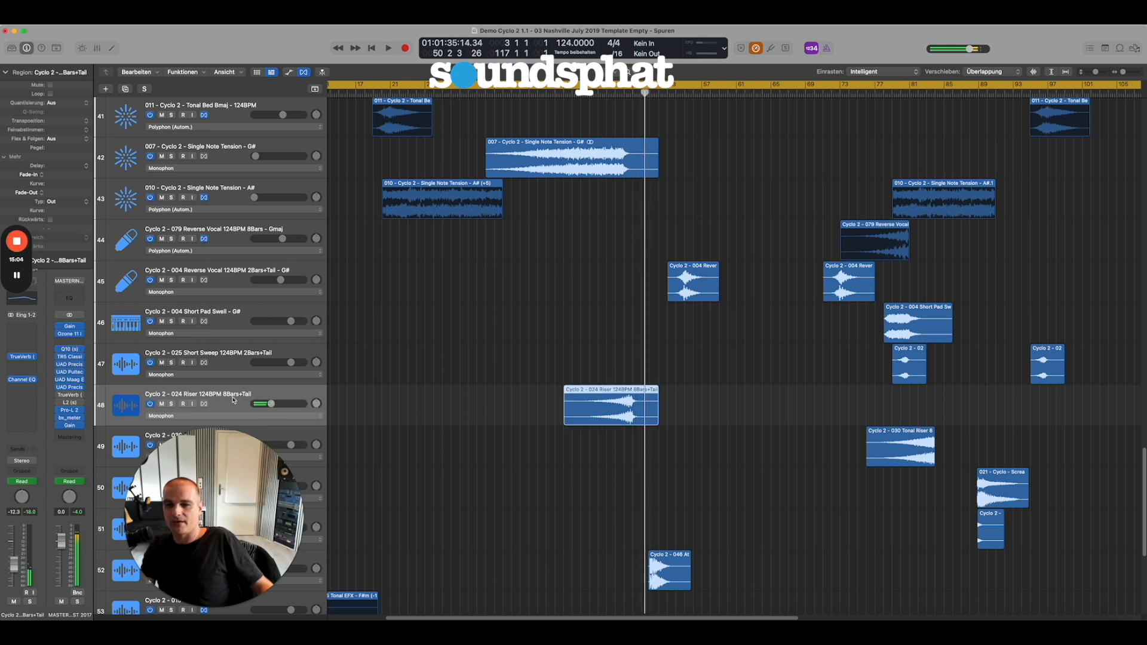
{"action": "left_click", "coordinate": [24, 383]}
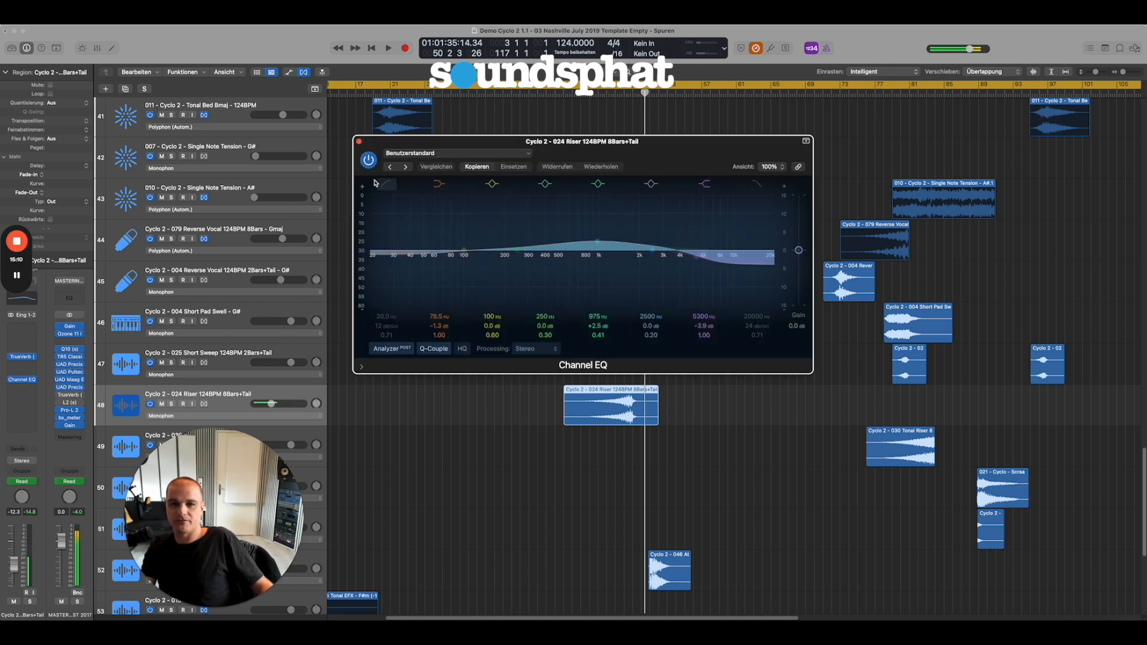
{"action": "left_click", "coordinate": [359, 143]}
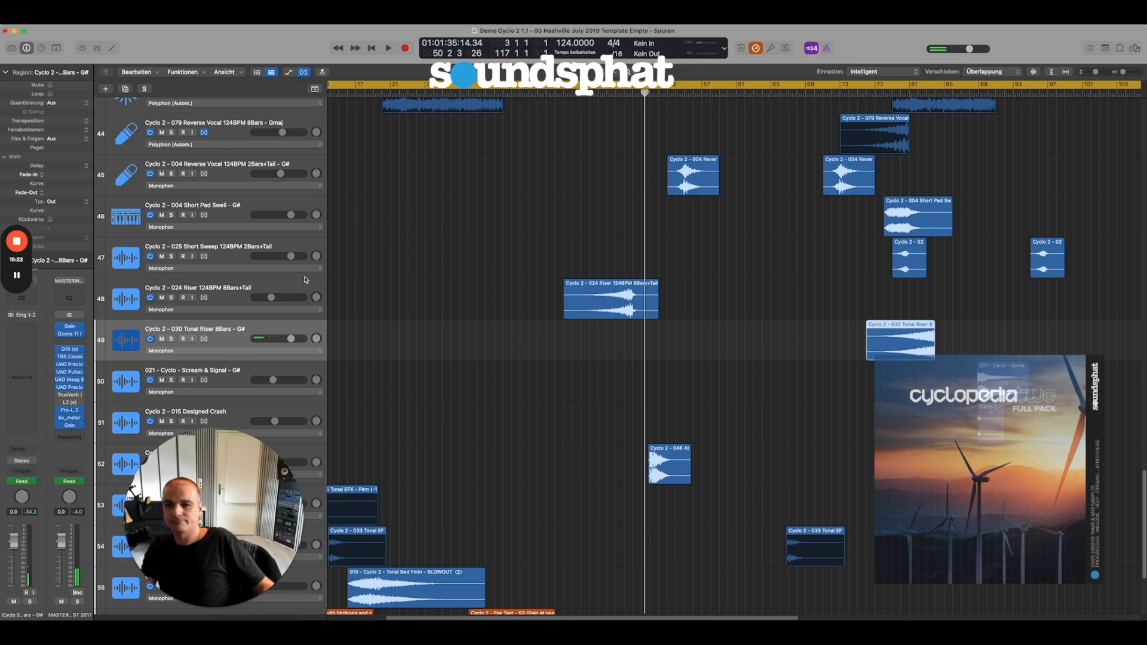
Bring the lower effects tracks into view, select the 021 Scream & Signal - G# track and clear the region selection.
{"action": "scroll", "coordinate": [305, 280], "scroll_direction": "down", "scroll_amount": 1}
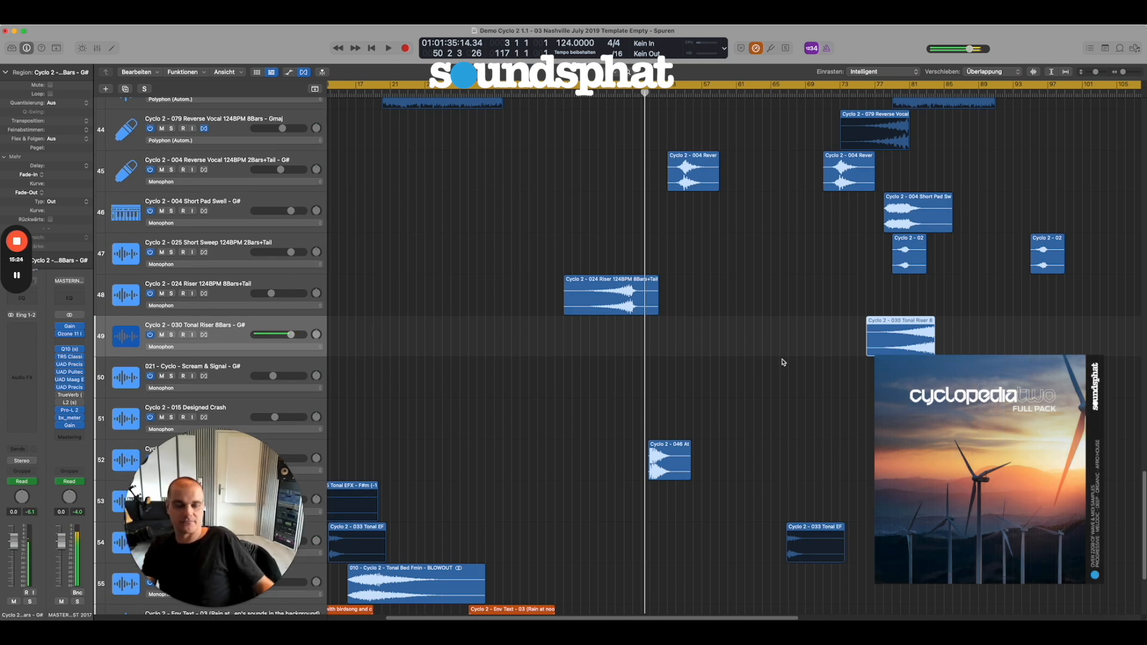
{"action": "scroll", "coordinate": [791, 362], "scroll_direction": "down", "scroll_amount": 3}
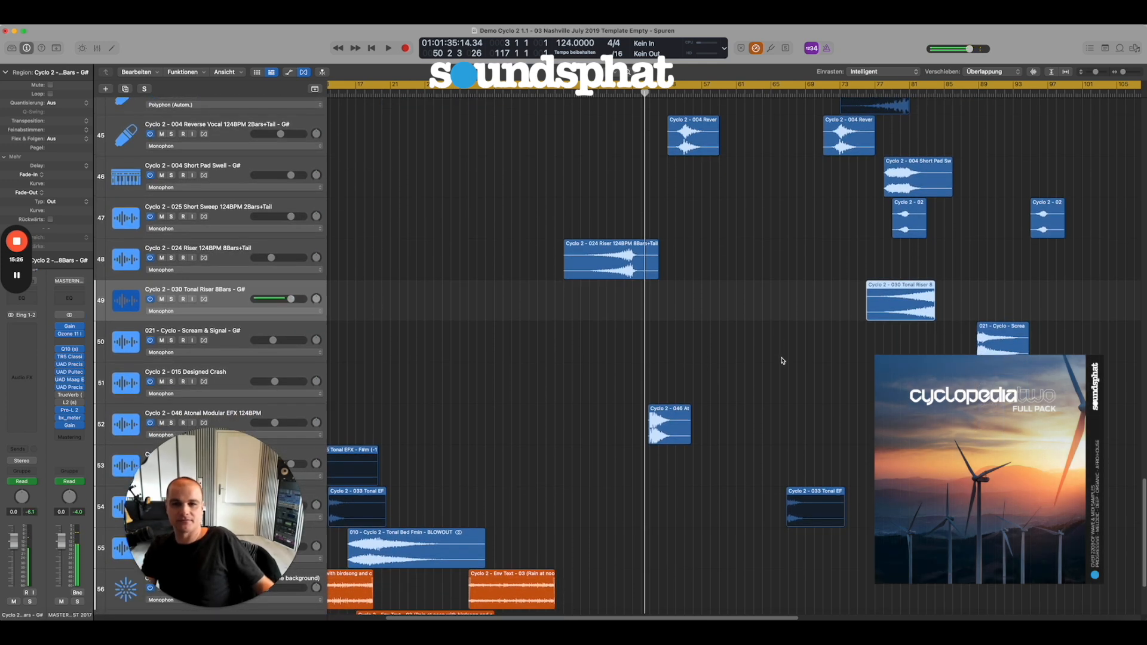
{"action": "left_click", "coordinate": [259, 339]}
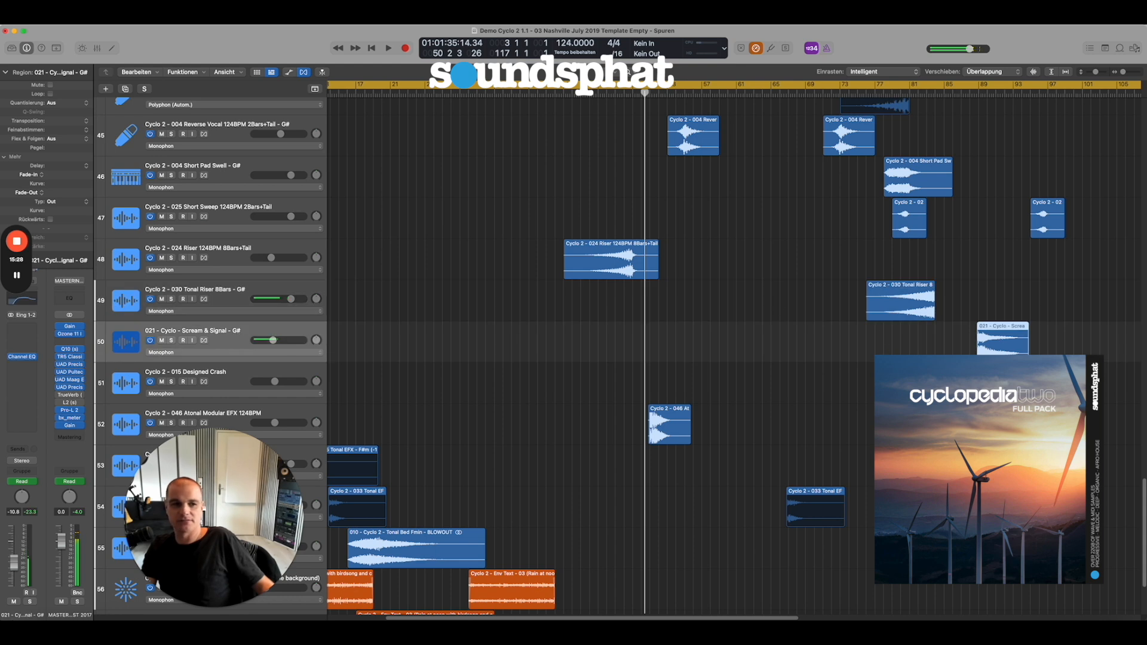
{"action": "left_click", "coordinate": [989, 394]}
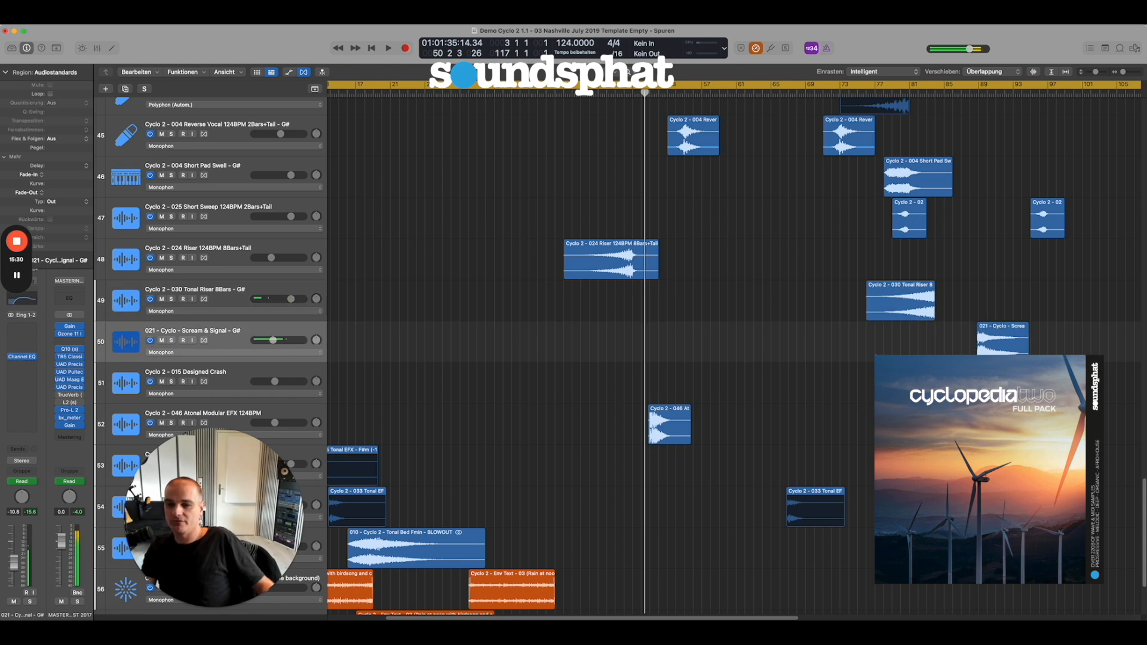
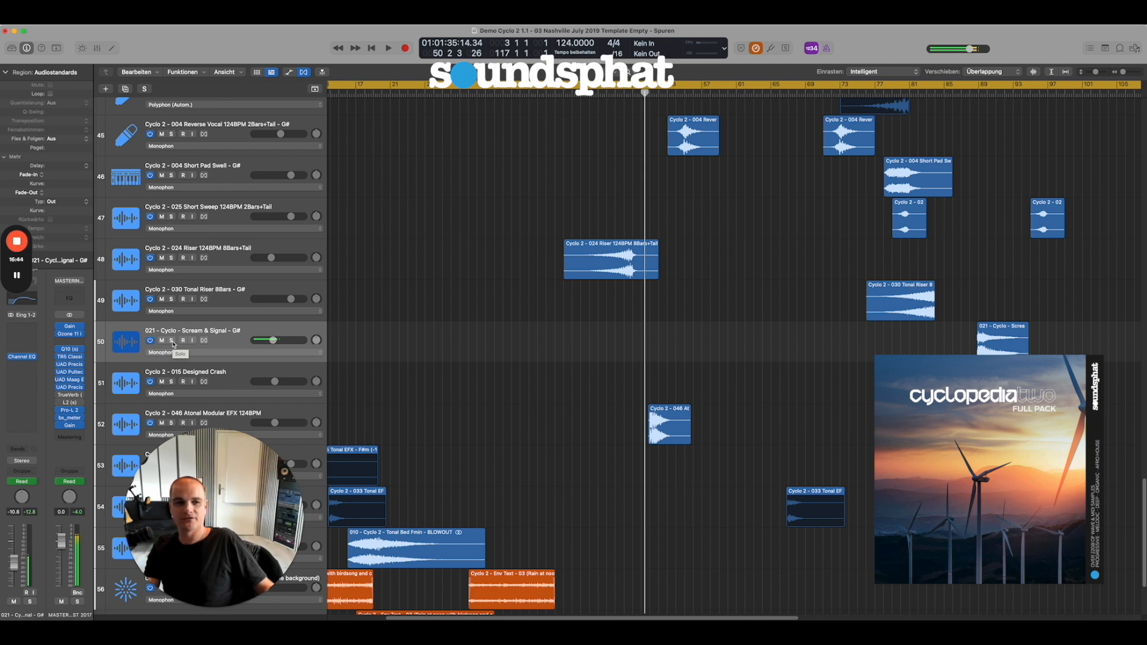
Solo the 021 Scream & Signal track, play it from just before its region, stop playback and remove the solo.
{"action": "left_click", "coordinate": [171, 341]}
{"action": "left_click", "coordinate": [974, 90]}
{"action": "key", "text": "space"}
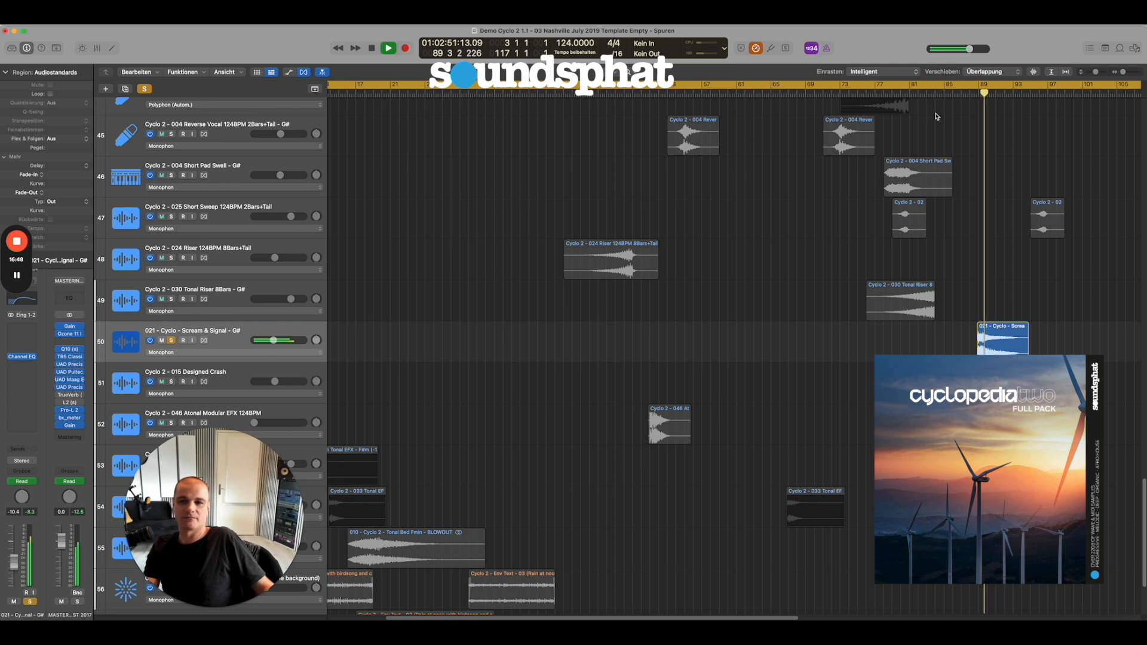
{"action": "key", "text": "space"}
{"action": "left_click", "coordinate": [172, 340]}
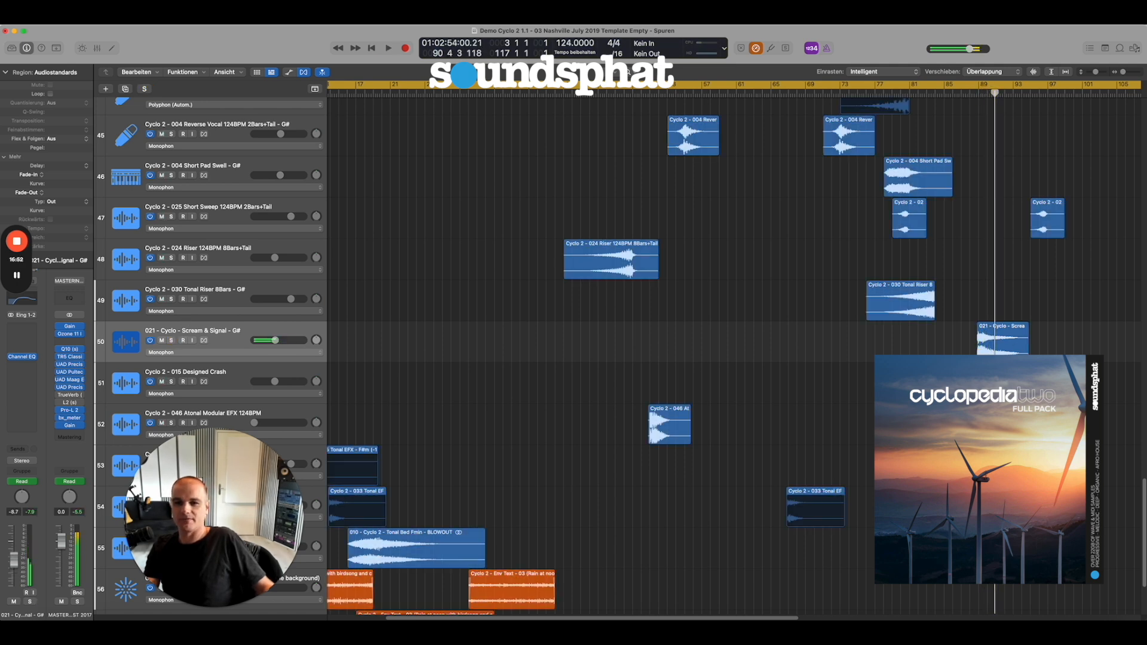
Zoom in on the Scream & Signal region, return to the overview and play the full mix from just before it.
{"action": "left_click_drag", "start_coordinate": [1088, 389], "coordinate": [919, 315]}
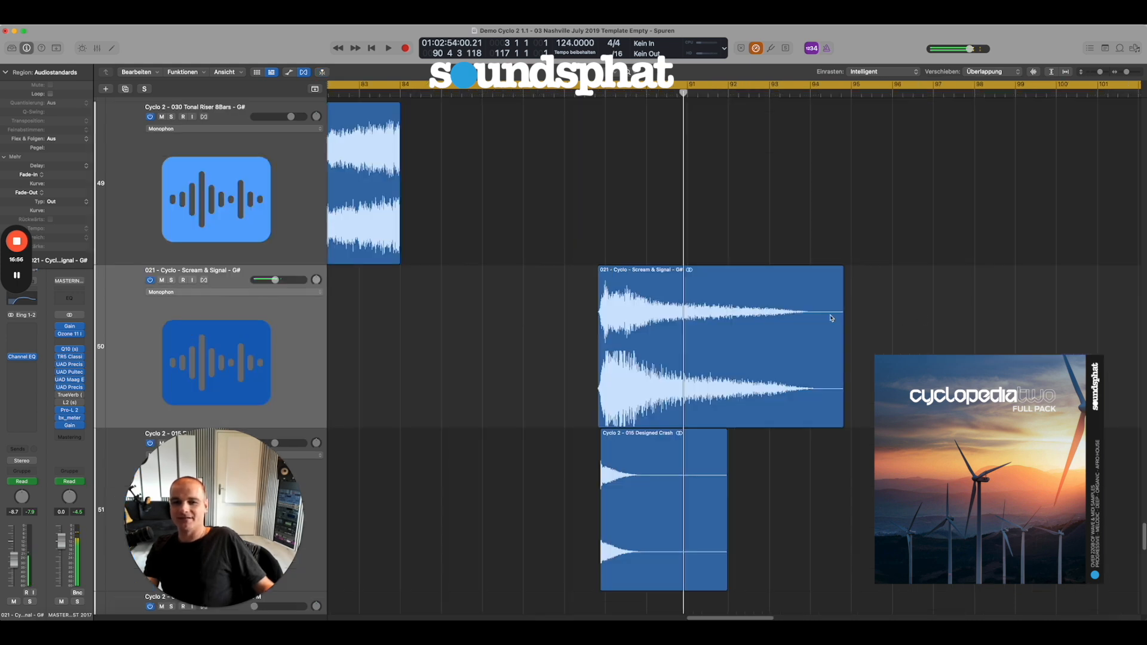
{"action": "left_click", "coordinate": [508, 311]}
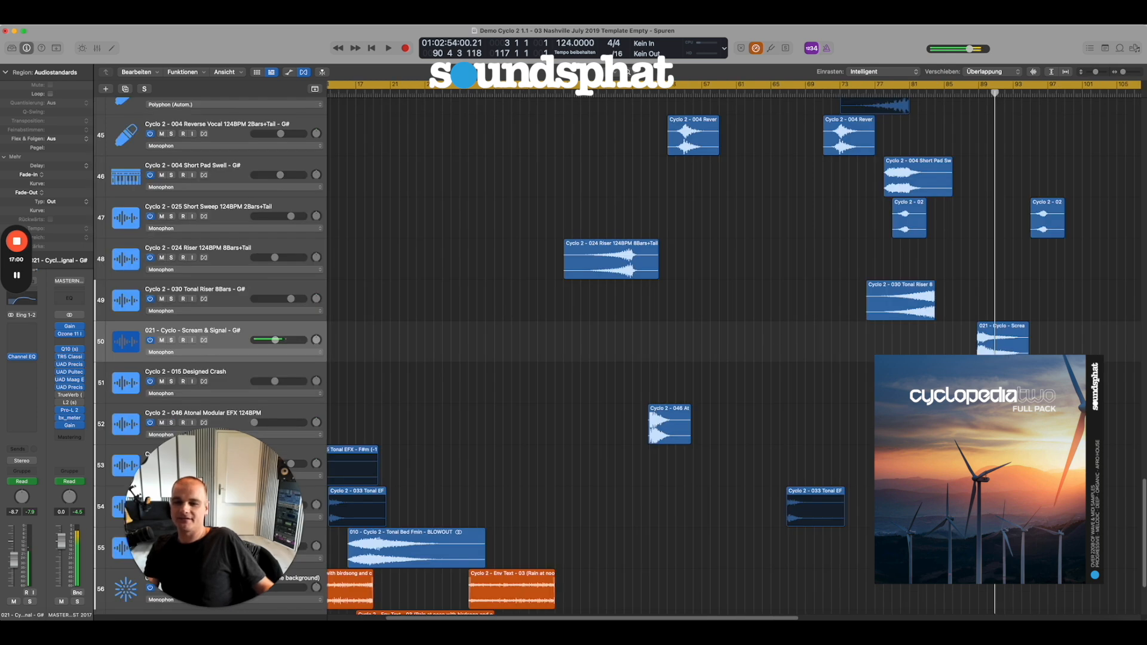
{"action": "double_click", "coordinate": [961, 95]}
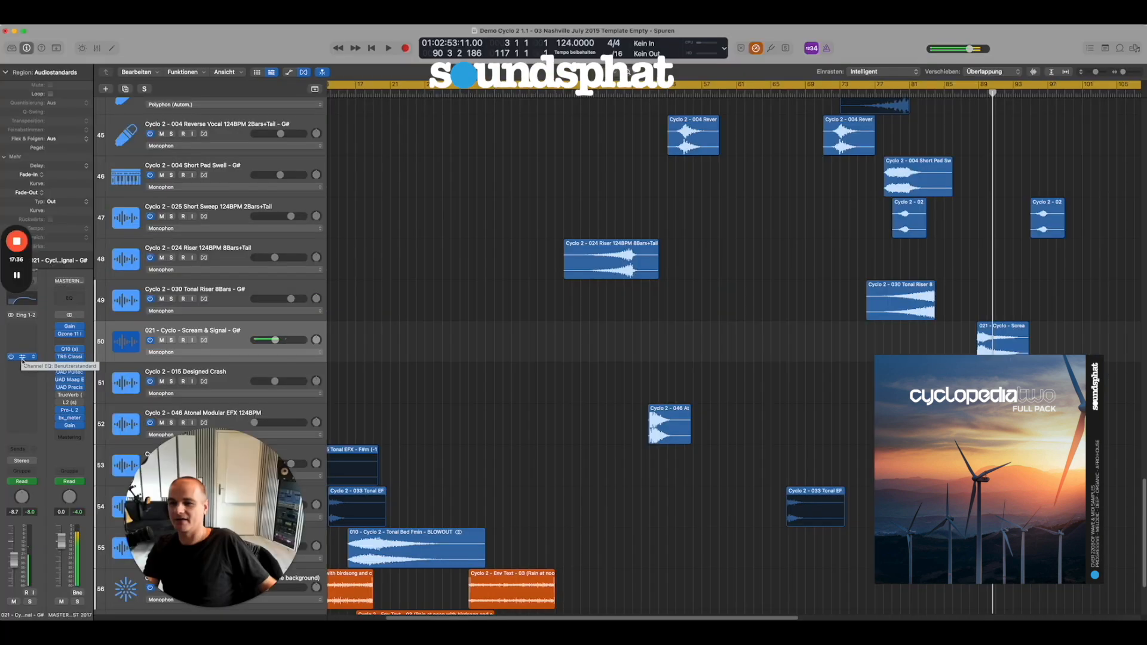
Examine the Channel EQ settings on the Scream & Signal track and close the plug-in window.
{"action": "left_click", "coordinate": [23, 358]}
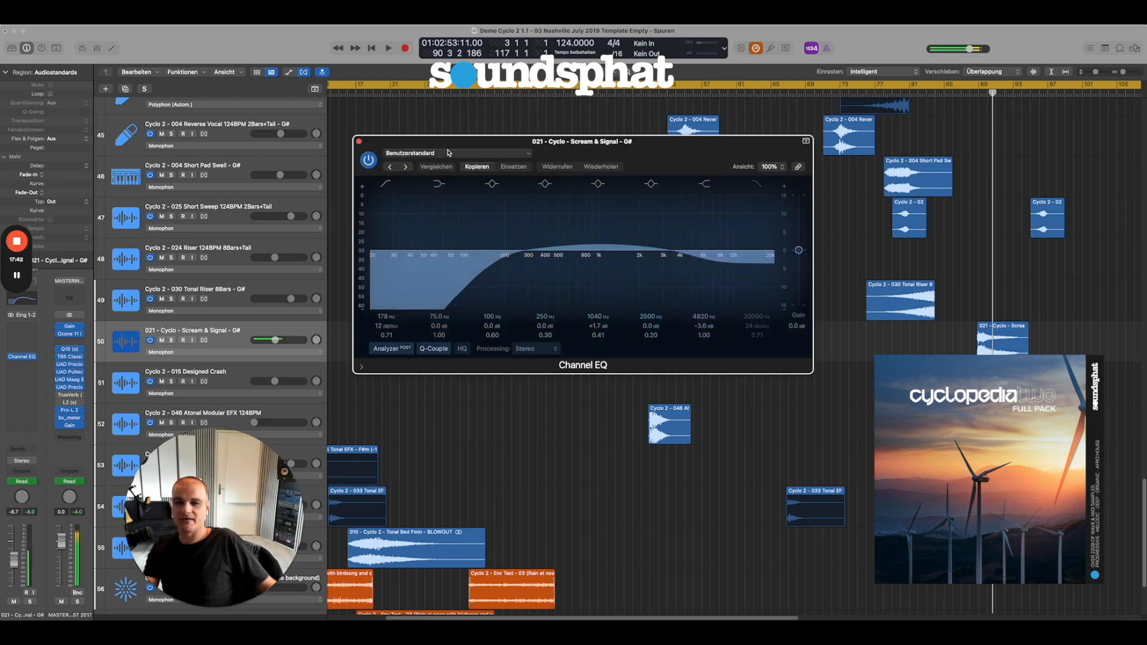
{"action": "left_click_drag", "start_coordinate": [379, 142], "coordinate": [380, 180]}
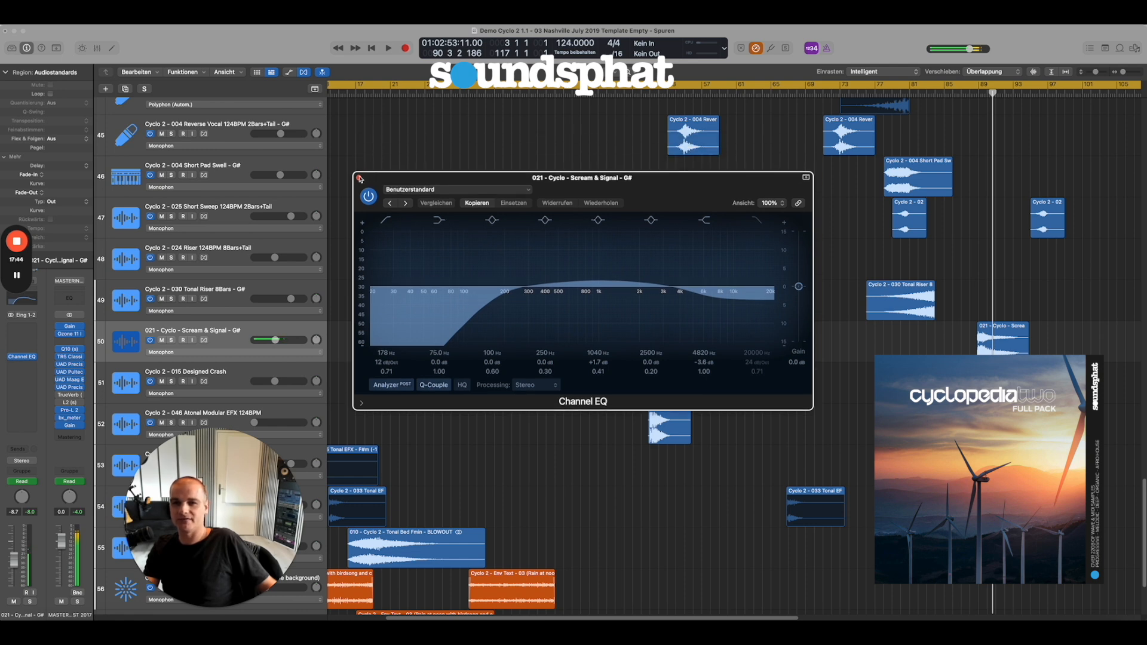
{"action": "left_click", "coordinate": [359, 178]}
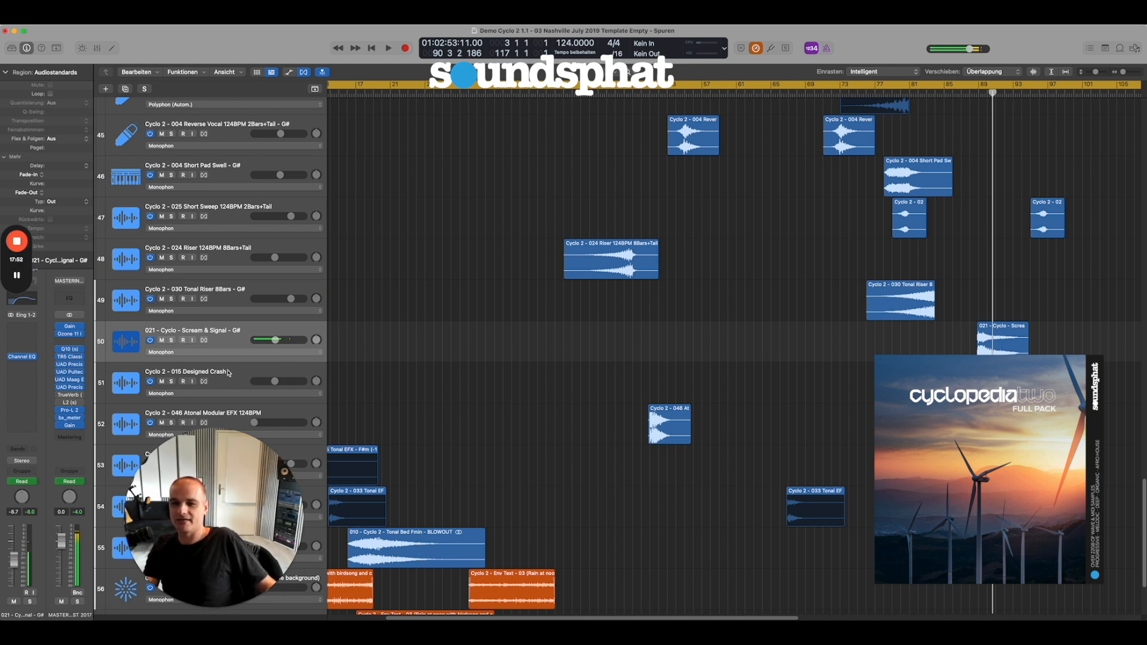
Select the 015 Designed Crash track and bring its region into view.
{"action": "scroll", "coordinate": [230, 380], "scroll_direction": "down", "scroll_amount": 1}
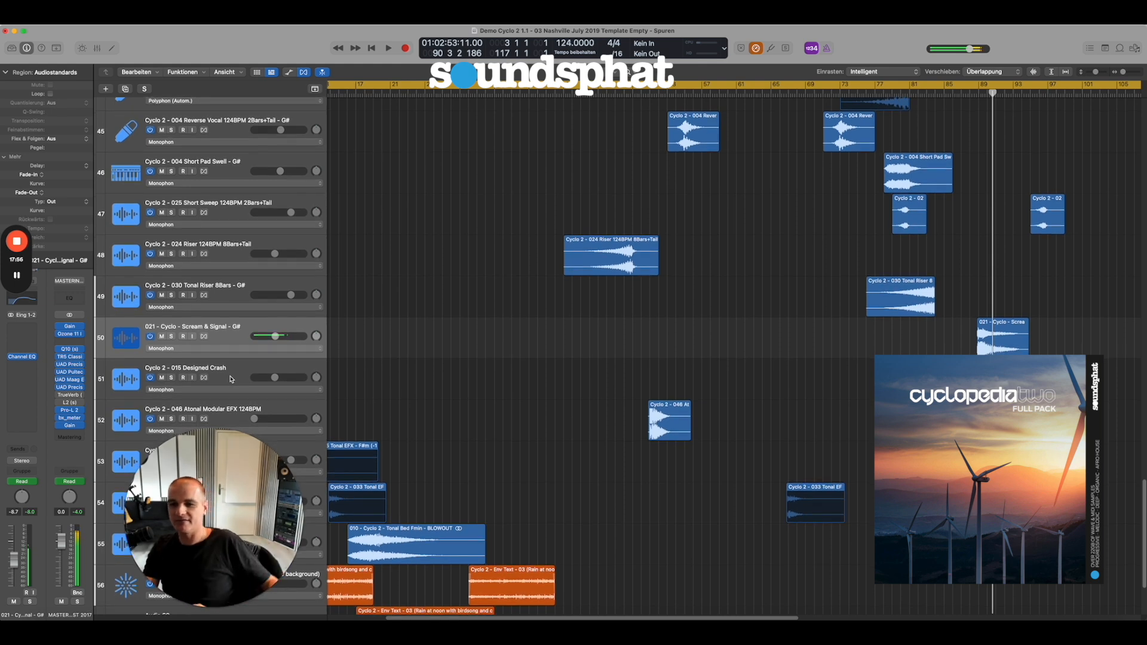
{"action": "left_click", "coordinate": [230, 380]}
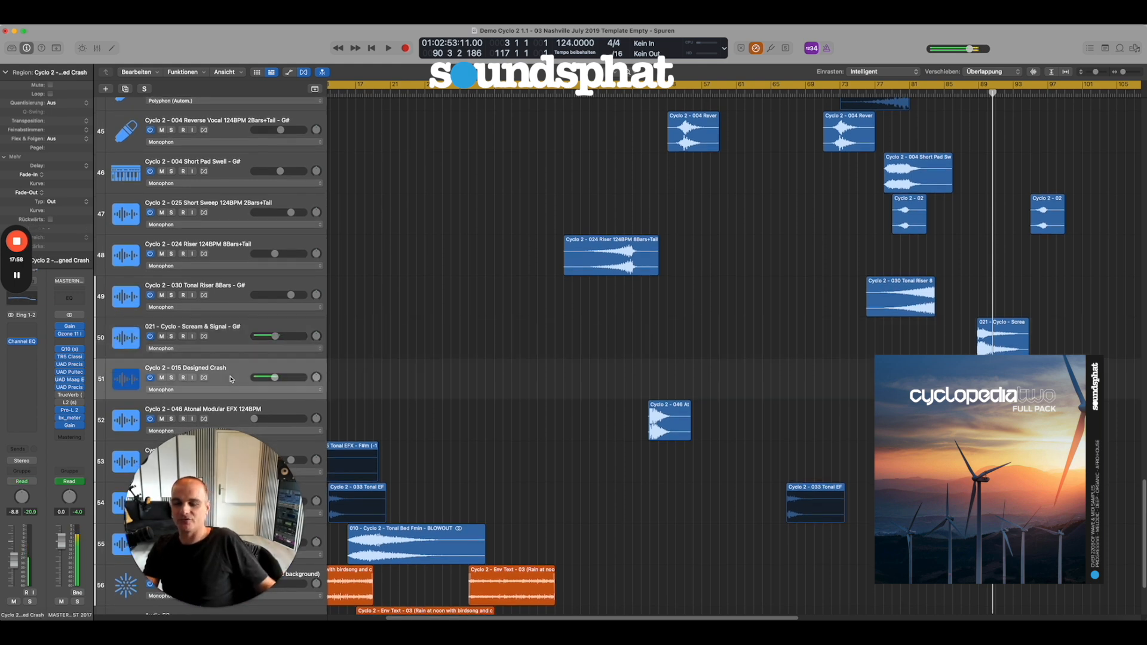
{"action": "scroll", "coordinate": [749, 371], "scroll_direction": "down", "scroll_amount": 5}
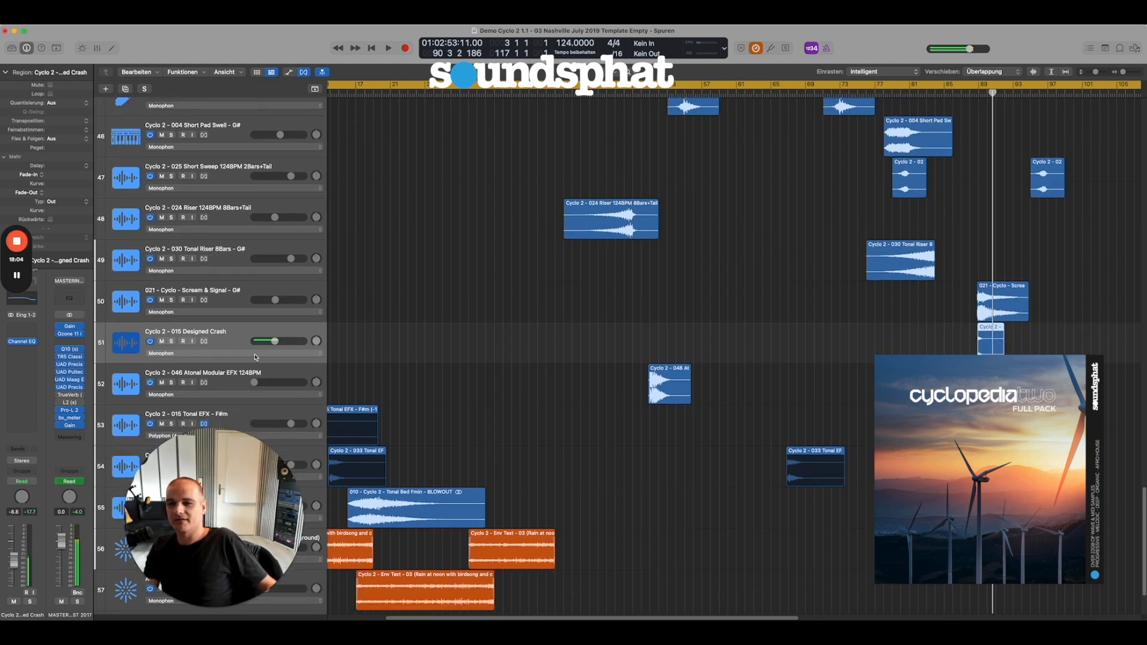
Select the 046 Atonal Modular EFX track, widen the arrangement view and audition it in the full mix from just before its region.
{"action": "scroll", "coordinate": [854, 403], "scroll_direction": "down", "scroll_amount": 4}
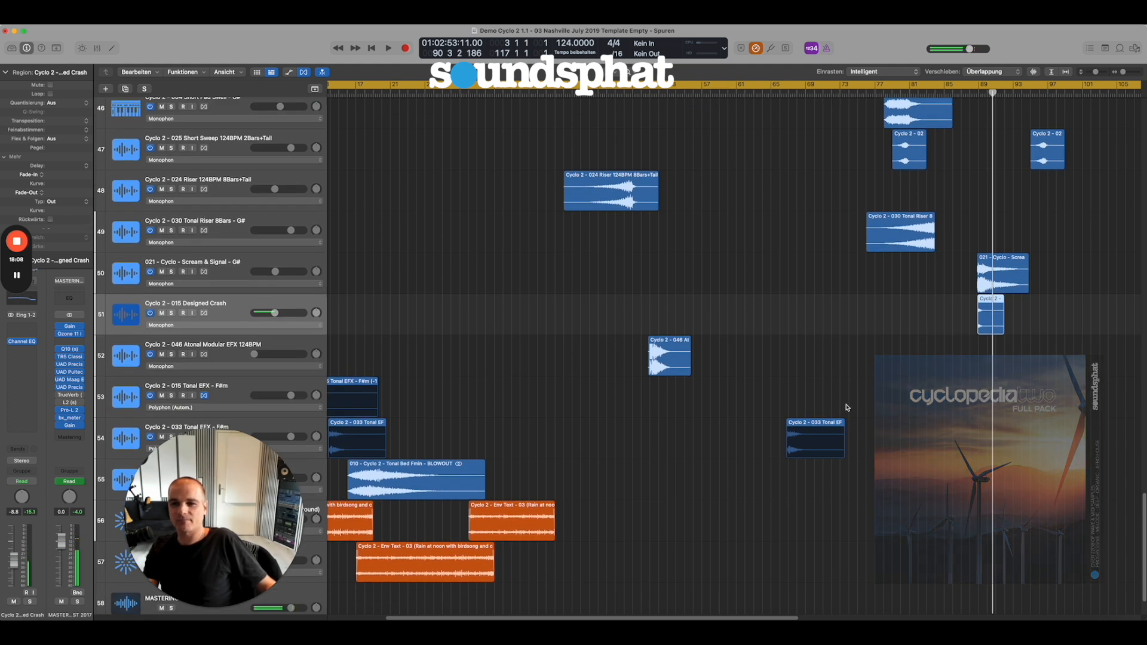
{"action": "scroll", "coordinate": [588, 414], "scroll_direction": "down", "scroll_amount": 3}
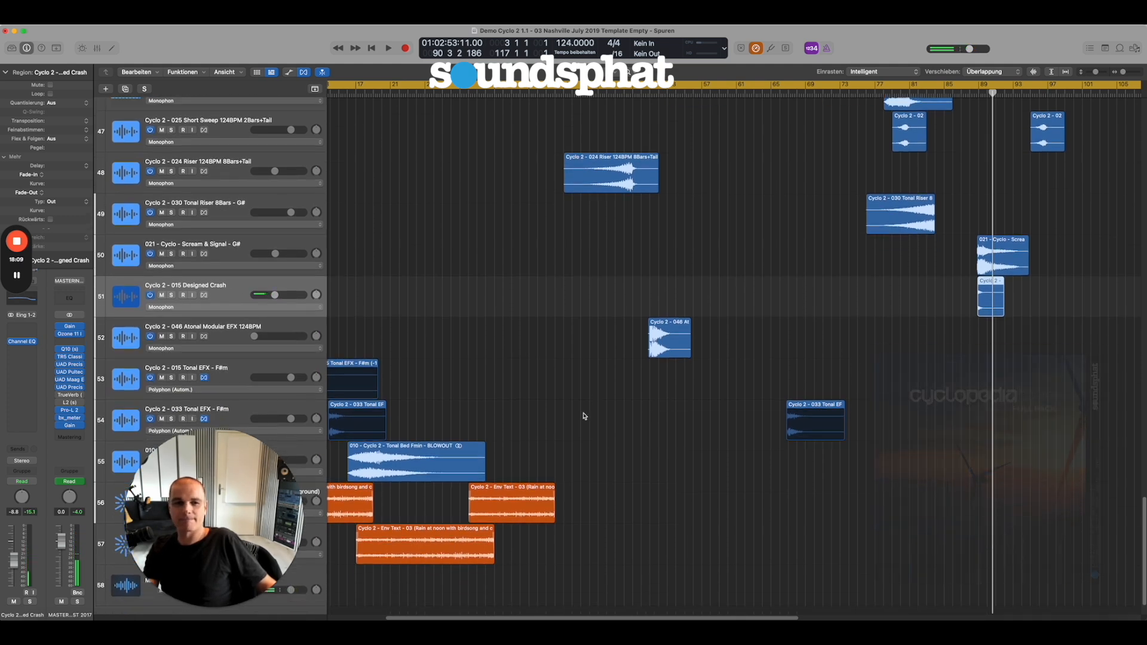
{"action": "left_click", "coordinate": [214, 333]}
{"action": "left_click", "coordinate": [605, 373], "text": "ctrl+alt"}
{"action": "left_click_drag", "start_coordinate": [938, 462], "coordinate": [402, 375]}
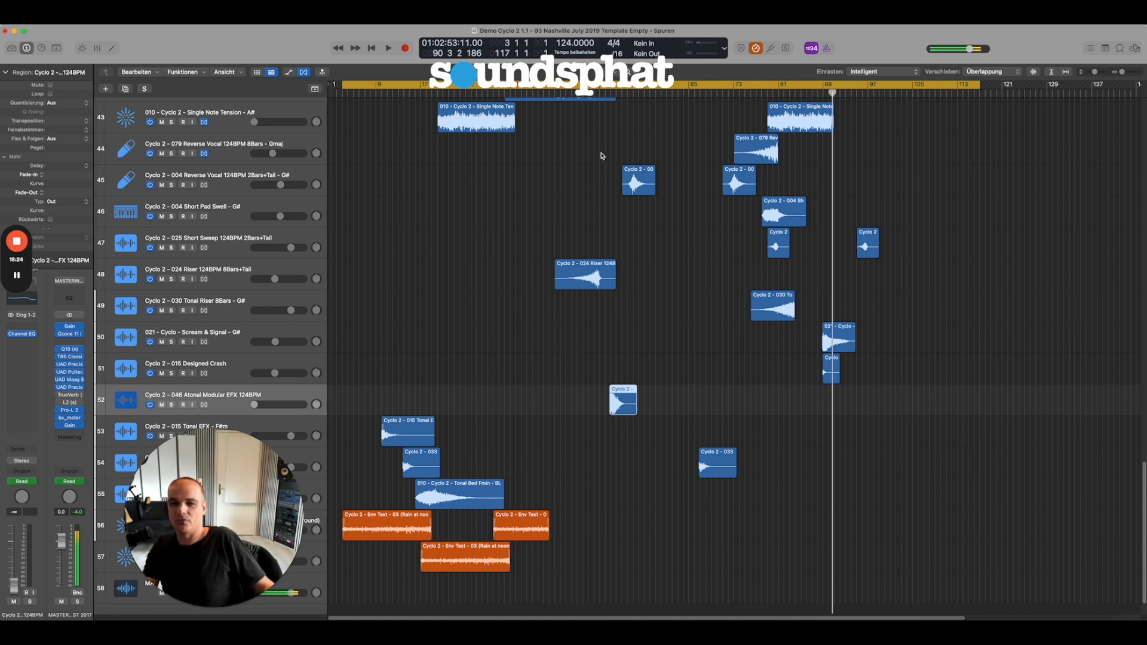
{"action": "double_click", "coordinate": [596, 94]}
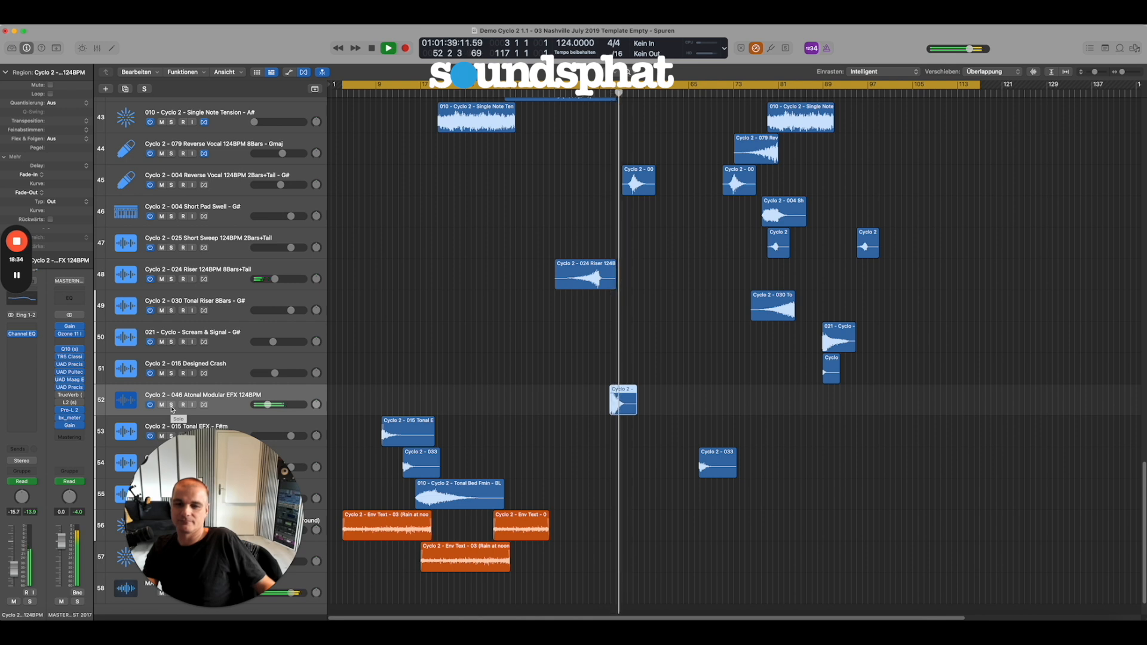
{"action": "key", "text": "space"}
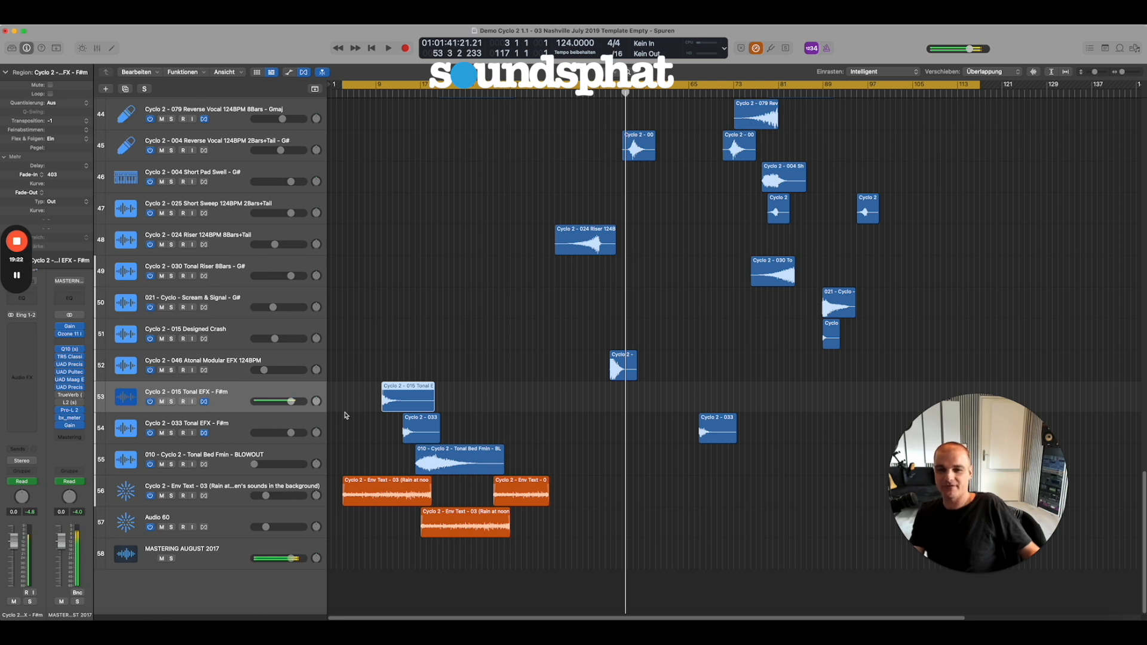
Select the 033 Tonal EFX track, compare the transposition of its two regions and the 015 Tonal EFX region, and clear the selection.
{"action": "left_click", "coordinate": [221, 427]}
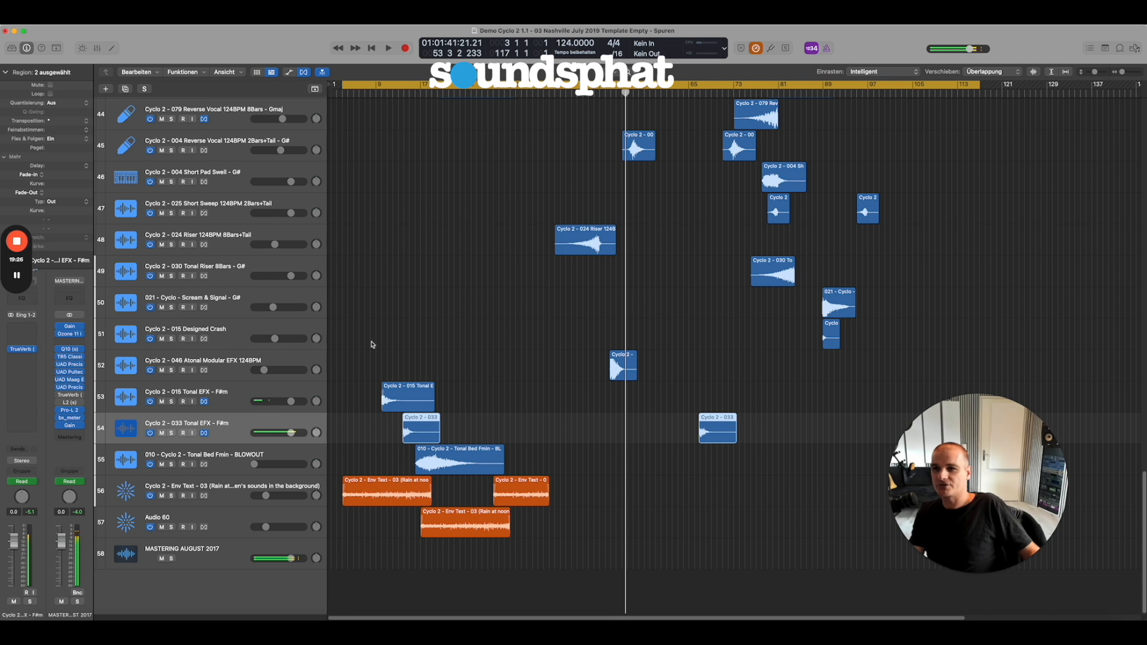
{"action": "left_click", "coordinate": [531, 430]}
{"action": "left_click", "coordinate": [420, 433]}
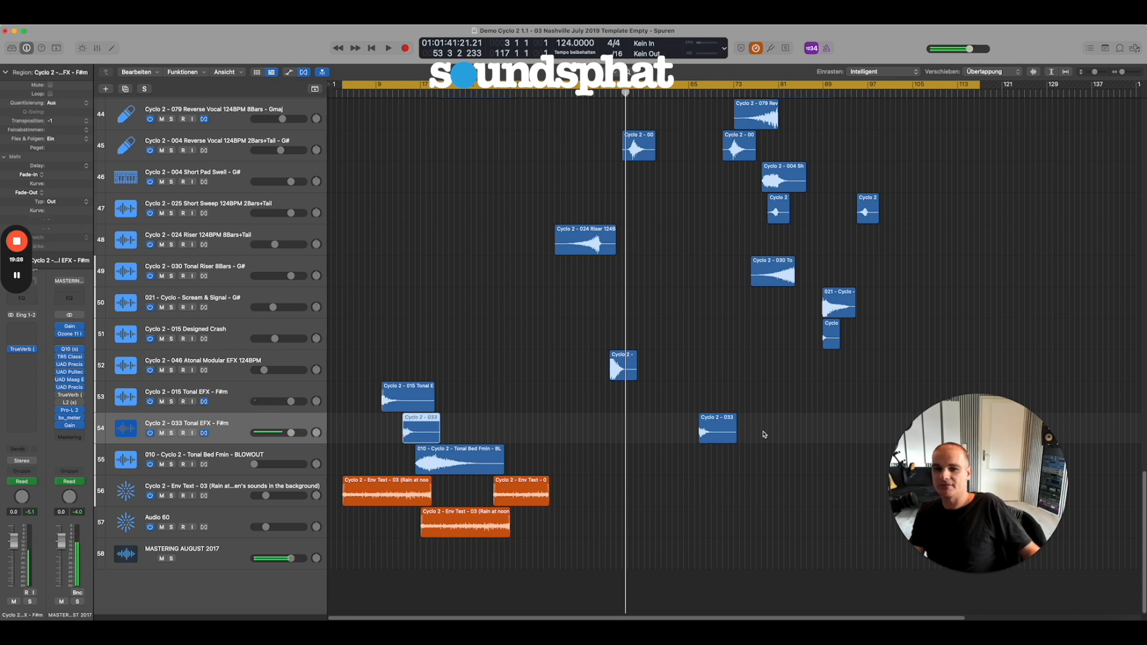
{"action": "left_click", "coordinate": [718, 435]}
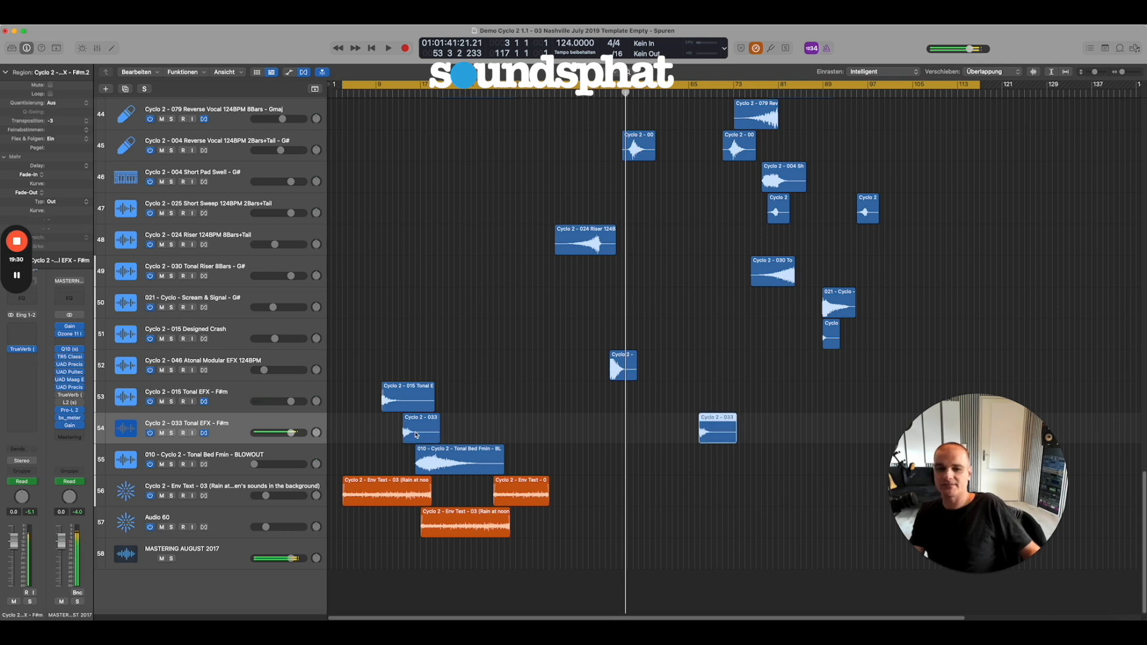
{"action": "left_click", "coordinate": [408, 399]}
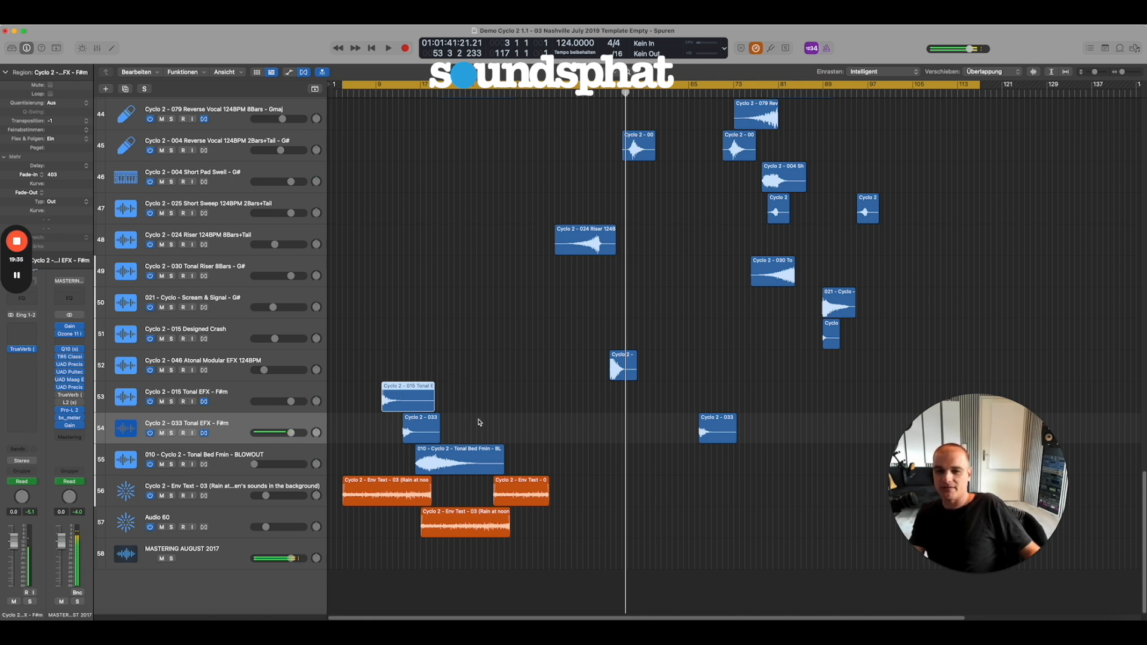
{"action": "left_click", "coordinate": [410, 429]}
{"action": "left_click", "coordinate": [725, 428]}
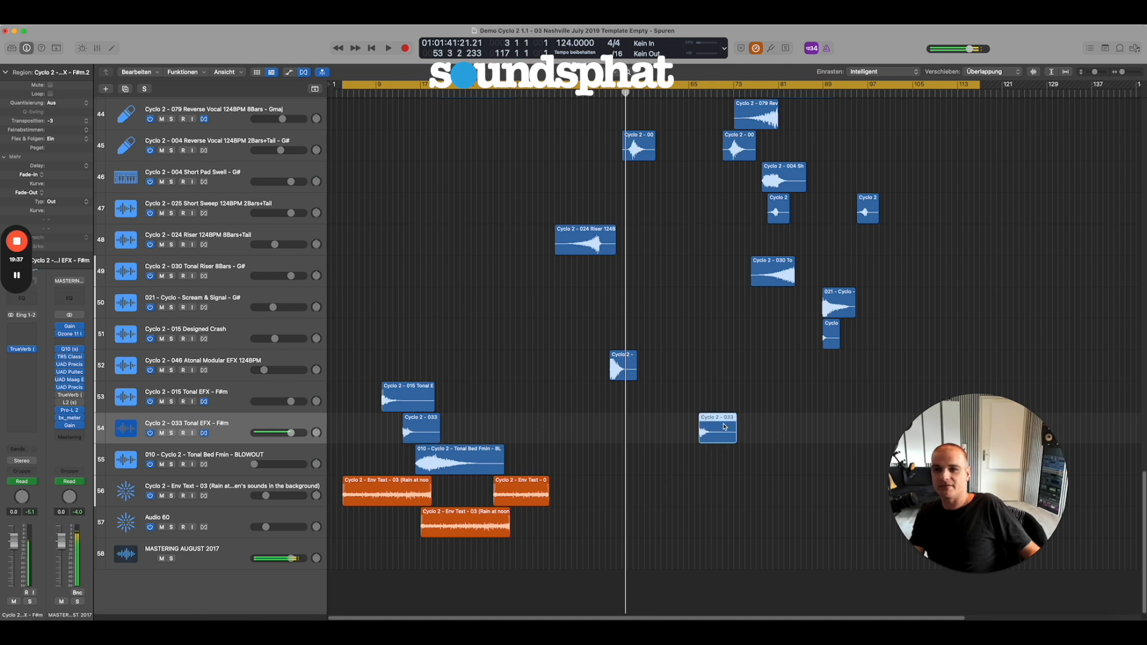
{"action": "left_click", "coordinate": [674, 425]}
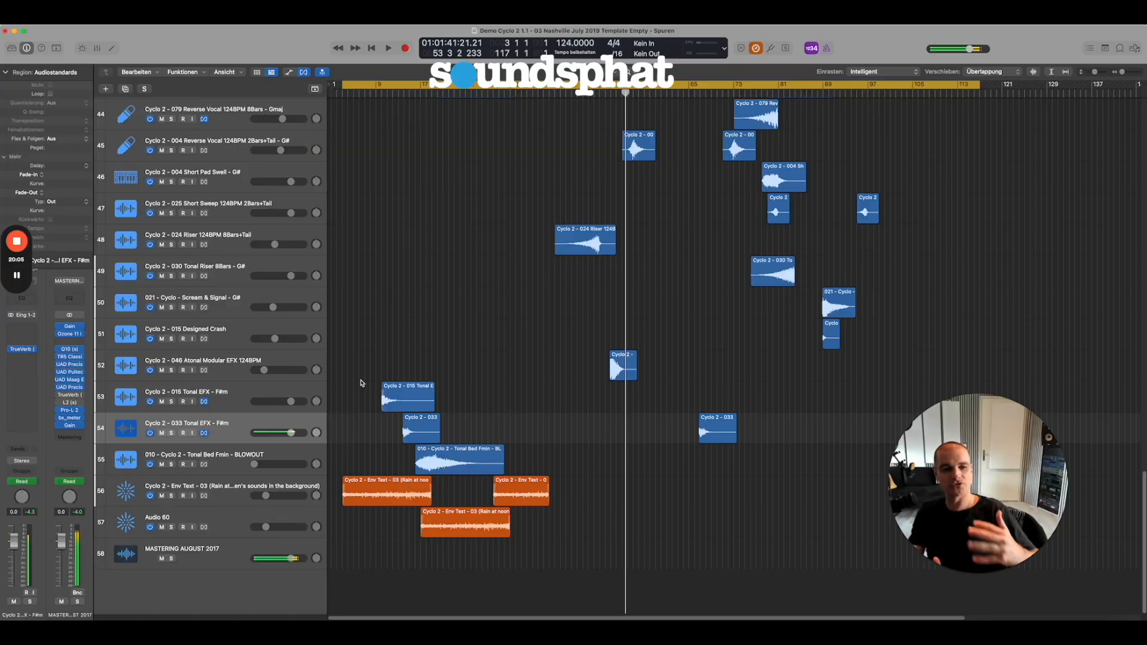
Select the 010 Tonal Bed Fmin - BLOWOUT track and the first Env Text - 03 rain track, and return to the overview.
{"action": "left_click", "coordinate": [232, 466]}
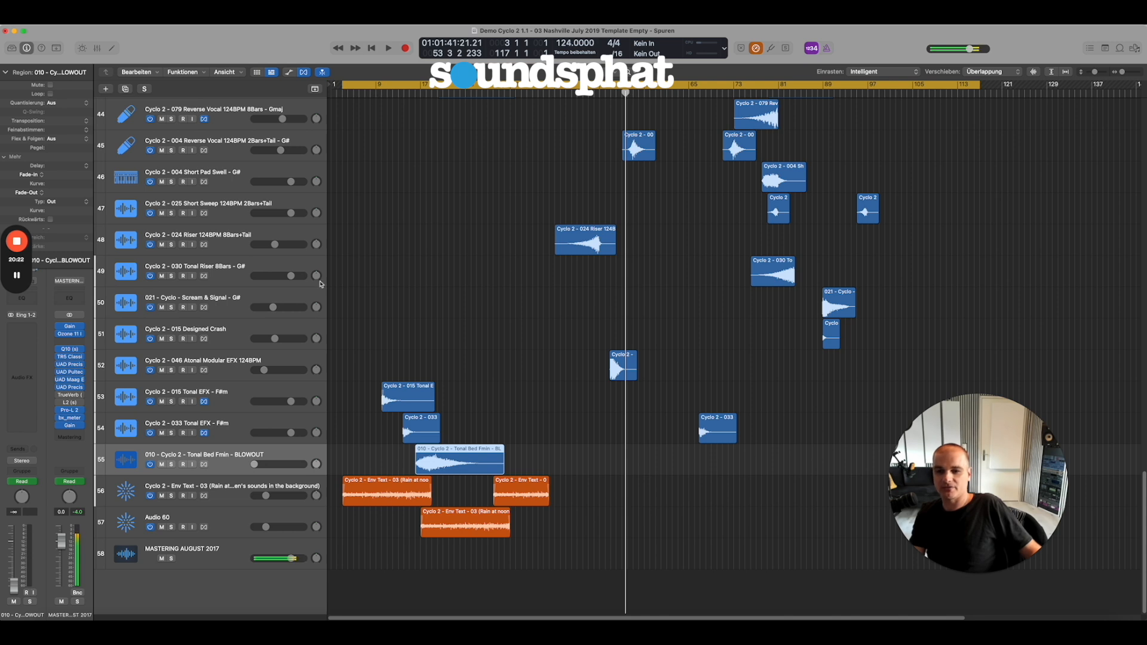
{"action": "left_click", "coordinate": [229, 493]}
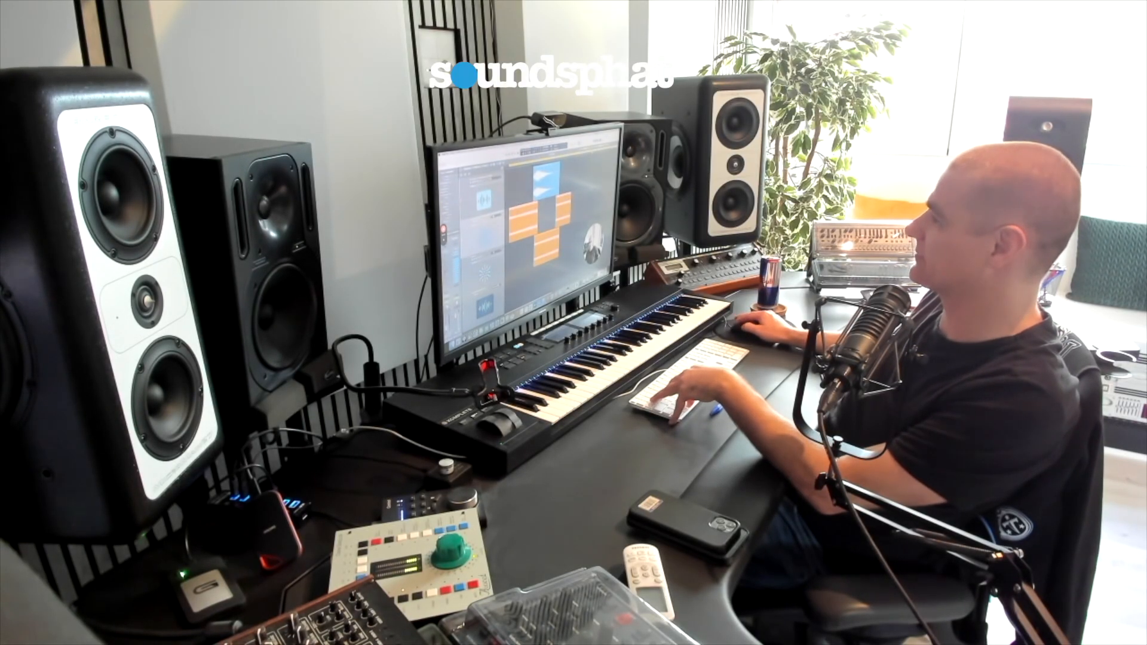
{"action": "key", "text": "z"}
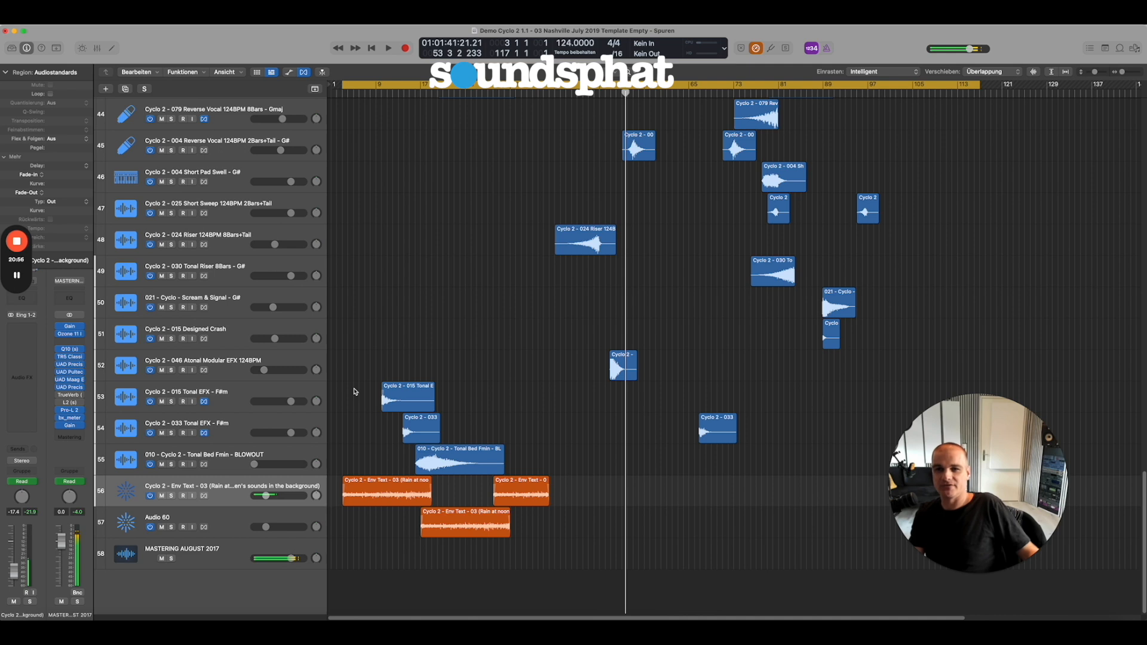
Play the full mix from the project start, select the 015 Tonal EFX track, and show and hide the track automation.
{"action": "key", "text": "Return"}
{"action": "key", "text": "space"}
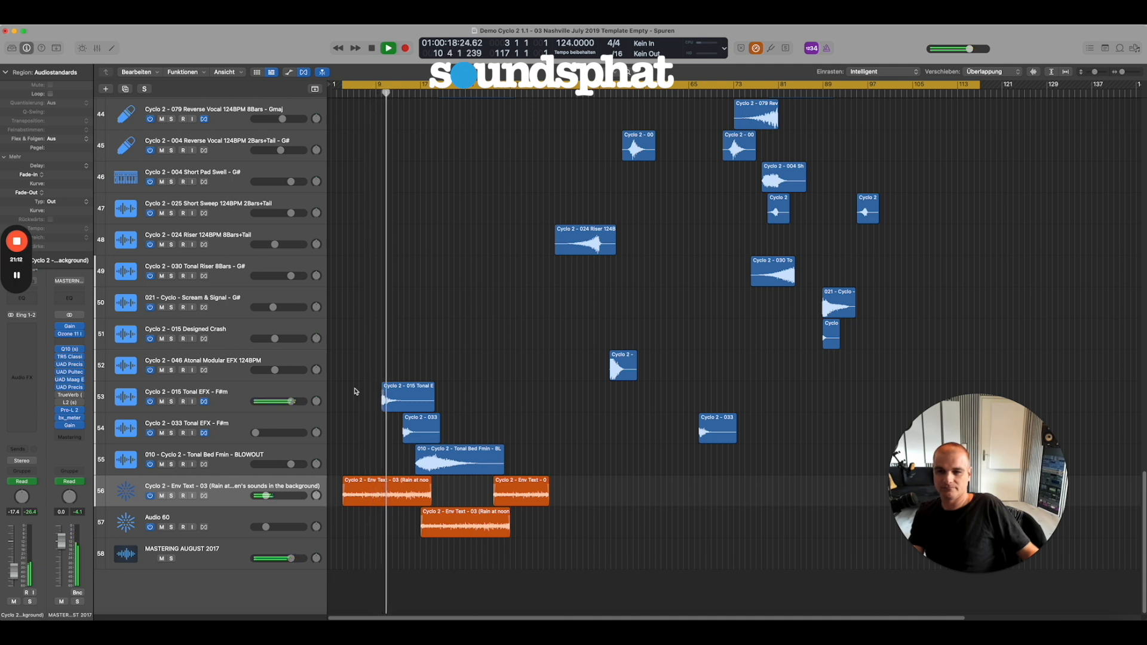
{"action": "left_click", "coordinate": [220, 397]}
{"action": "key", "text": "a"}
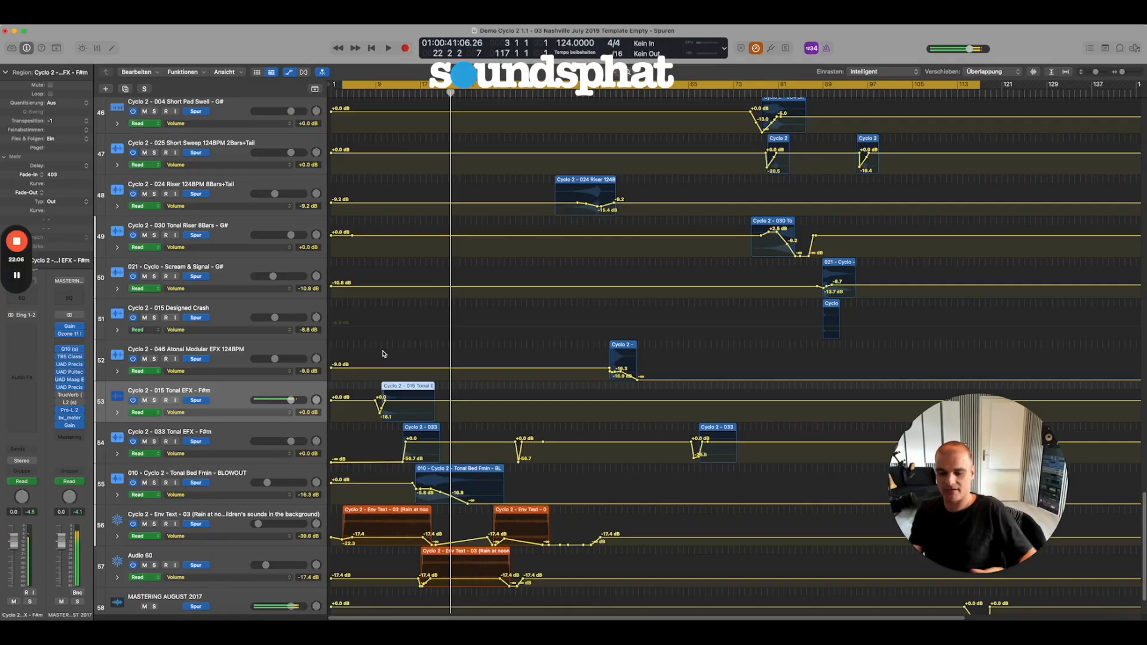
{"action": "key", "text": "a"}
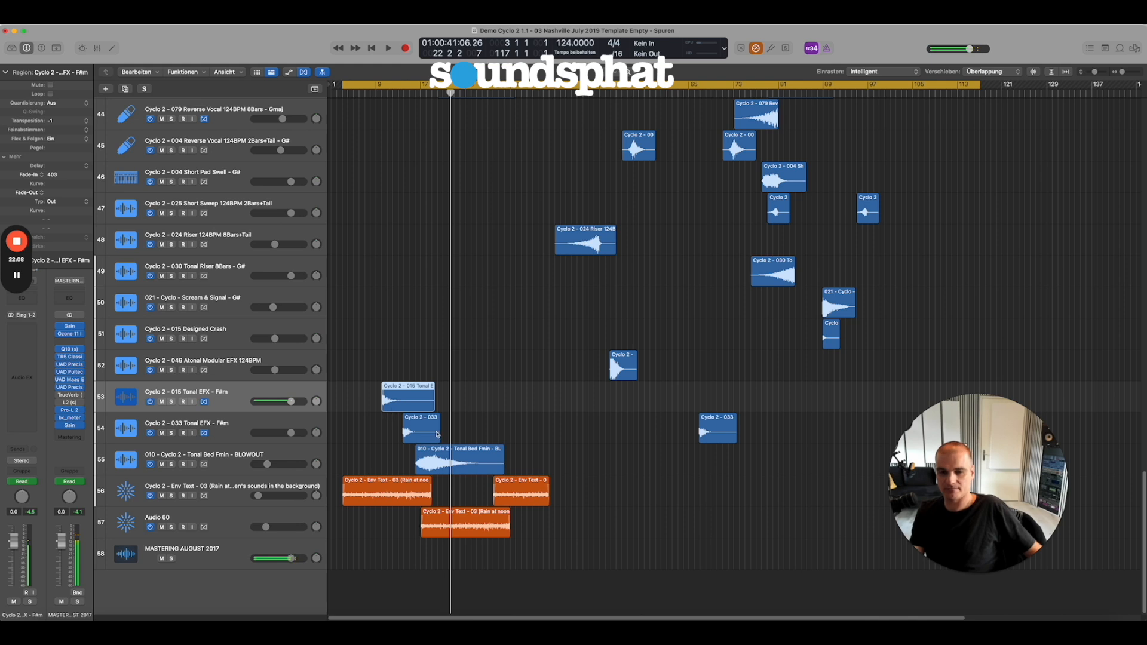
Fit the whole arrangement in view and reposition the Finder window showing the CYCLOPEDIATWO sample folders so its contents are fully visible.
{"action": "key", "text": "z"}
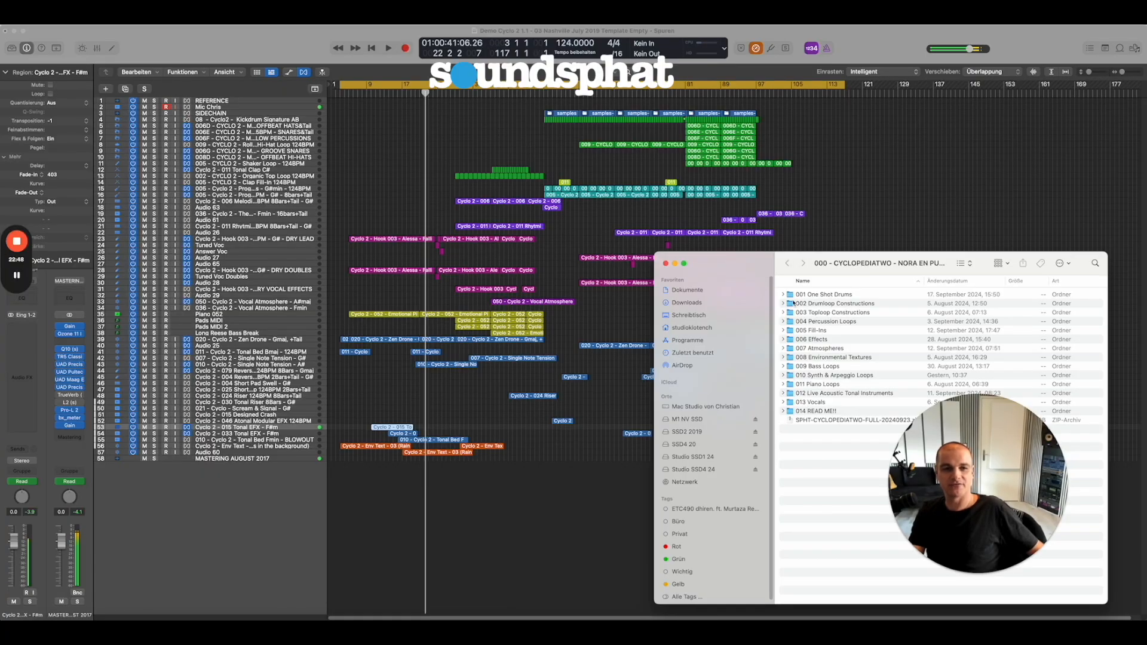
{"action": "left_click_drag", "start_coordinate": [759, 266], "coordinate": [826, 276]}
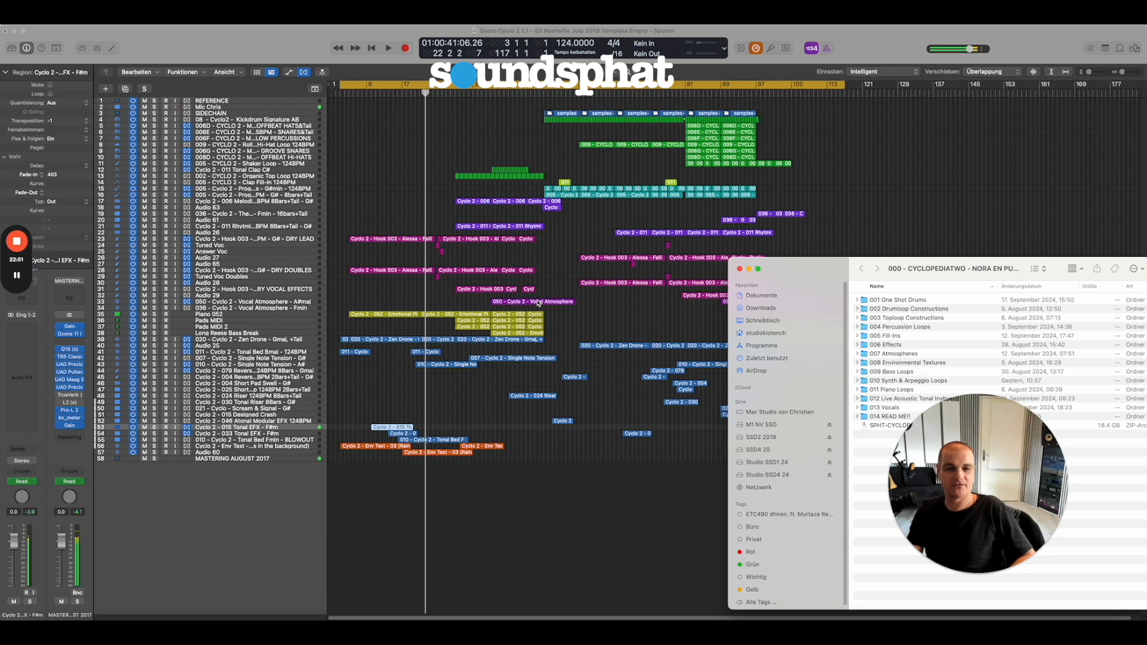
{"action": "left_click_drag", "start_coordinate": [806, 265], "coordinate": [753, 164]}
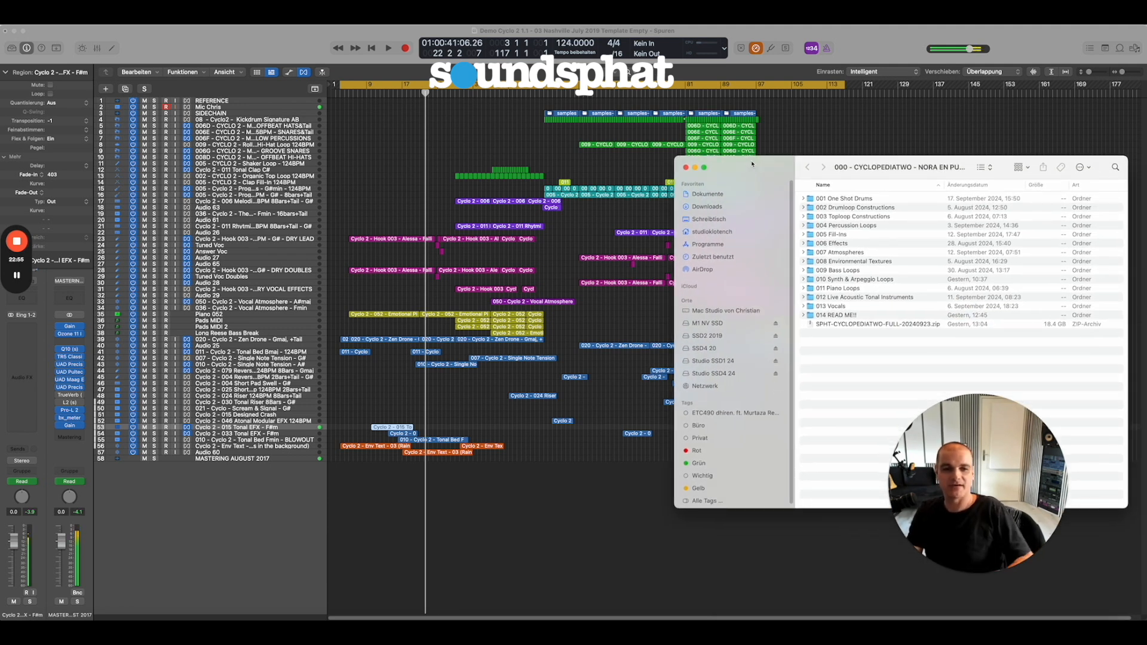